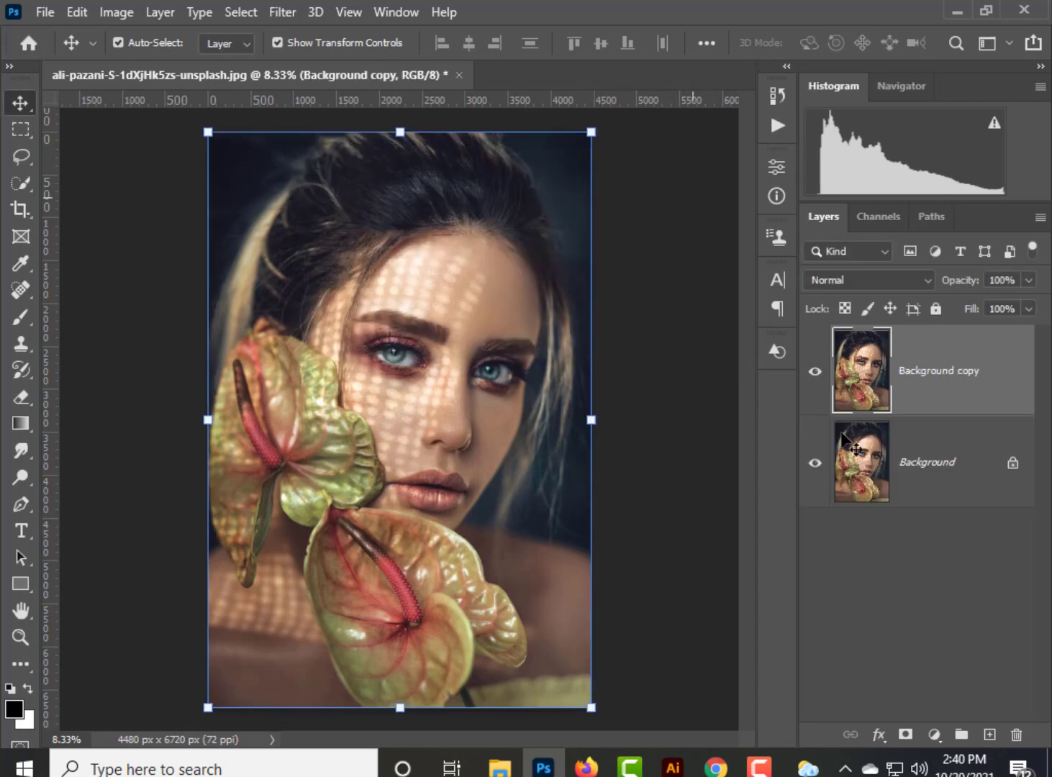
Duplicate the Background copy layer and hide the original Background layer.
{"action": "right_click", "coordinate": [929, 378]}
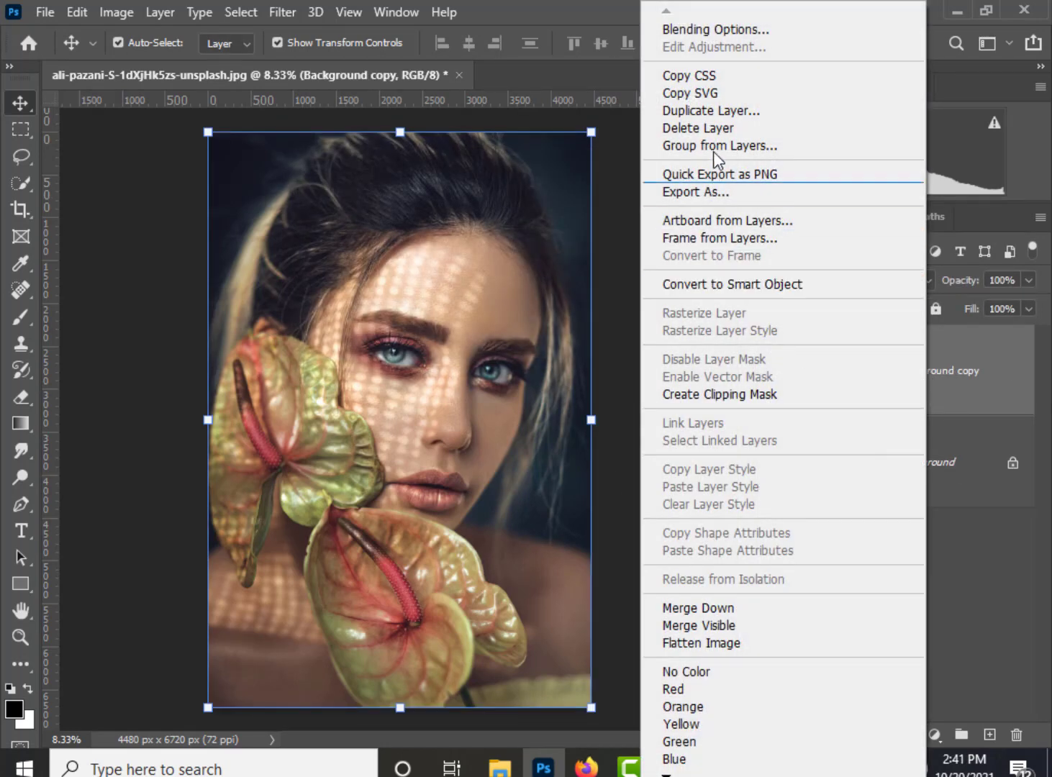
{"action": "left_click", "coordinate": [714, 111]}
{"action": "key", "text": "Return"}
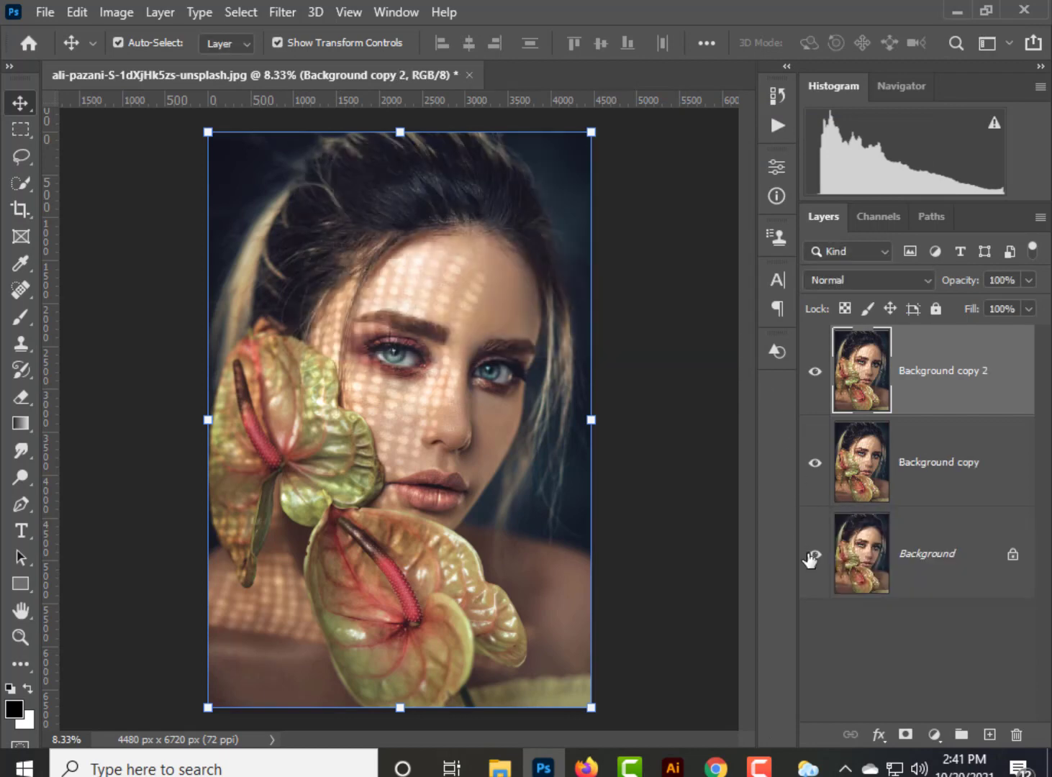
Apply a Gaussian Blur with a radius of about 127 pixels to the Background copy layer.
{"action": "left_click", "coordinate": [939, 481]}
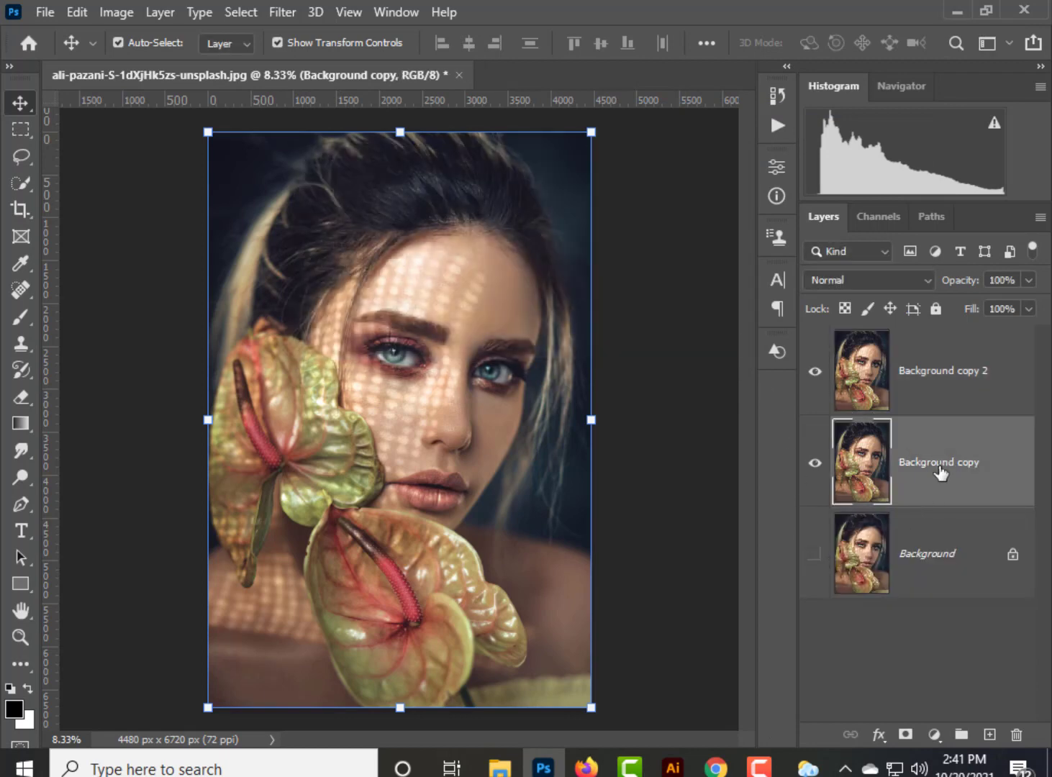
{"action": "left_click", "coordinate": [291, 12]}
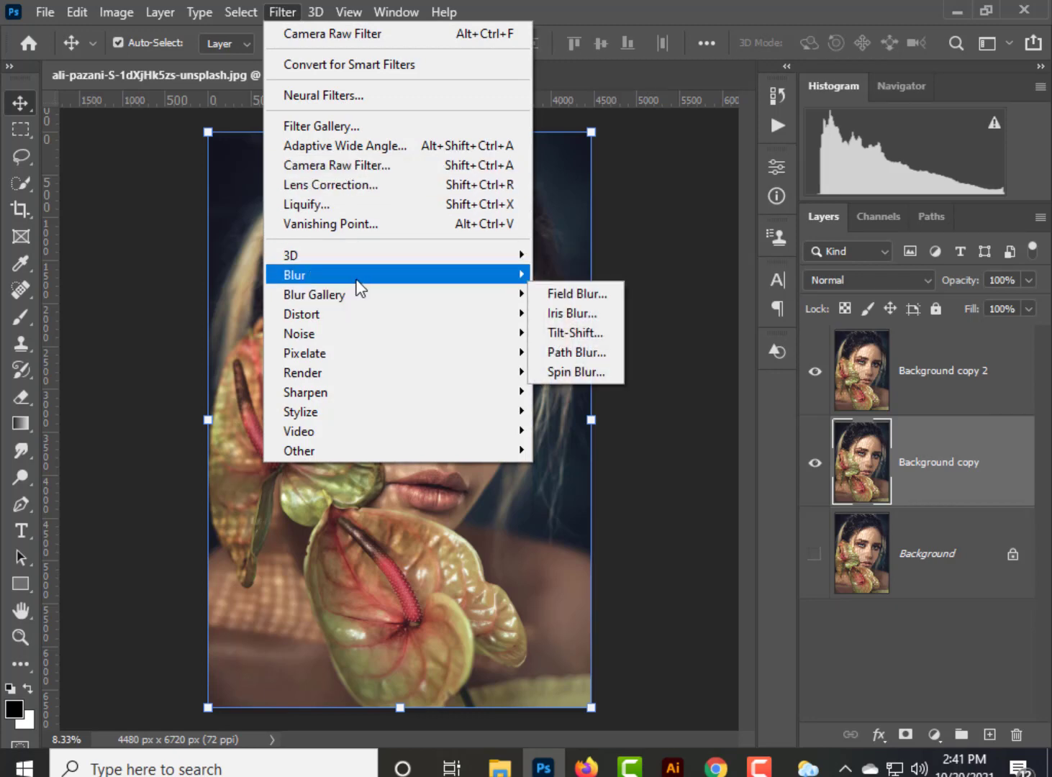
{"action": "mouse_move", "coordinate": [356, 276]}
{"action": "left_click", "coordinate": [579, 353]}
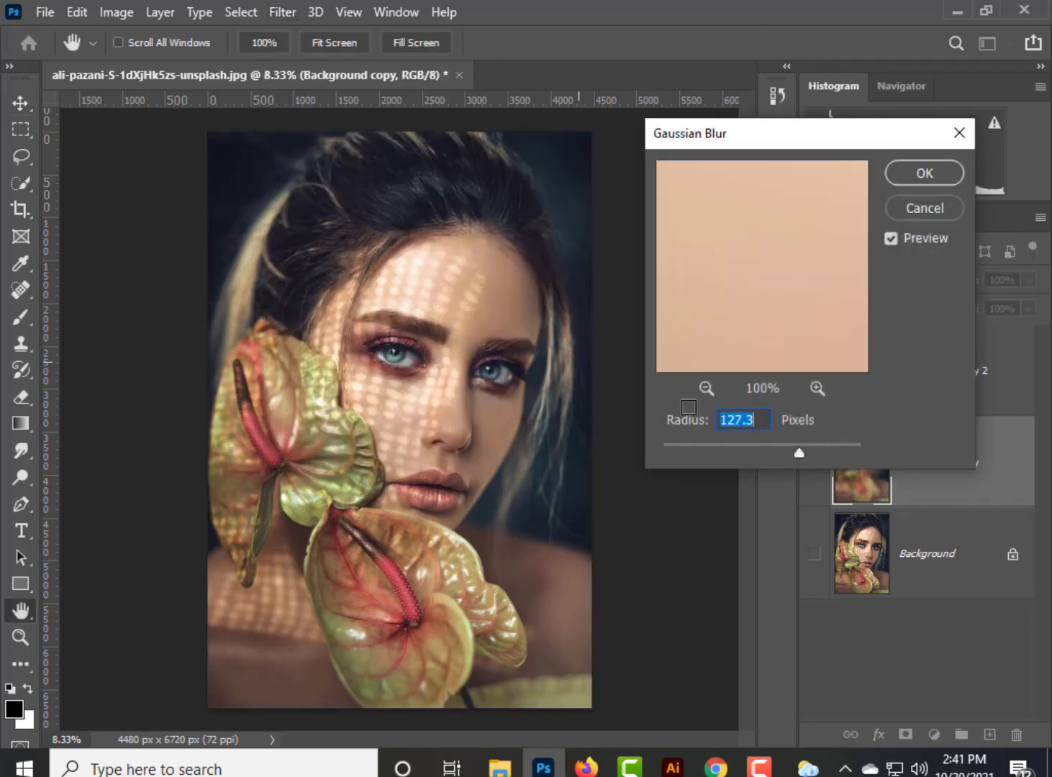
{"action": "left_click", "coordinate": [706, 388]}
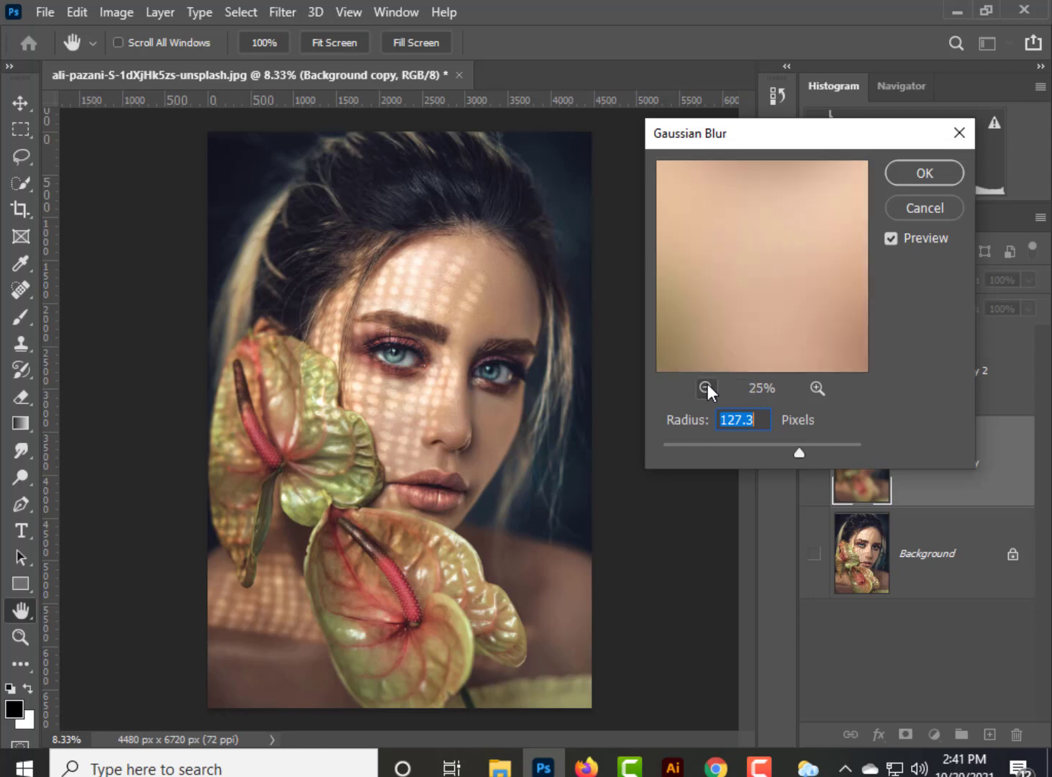
{"action": "left_click", "coordinate": [707, 387]}
{"action": "left_click", "coordinate": [706, 388]}
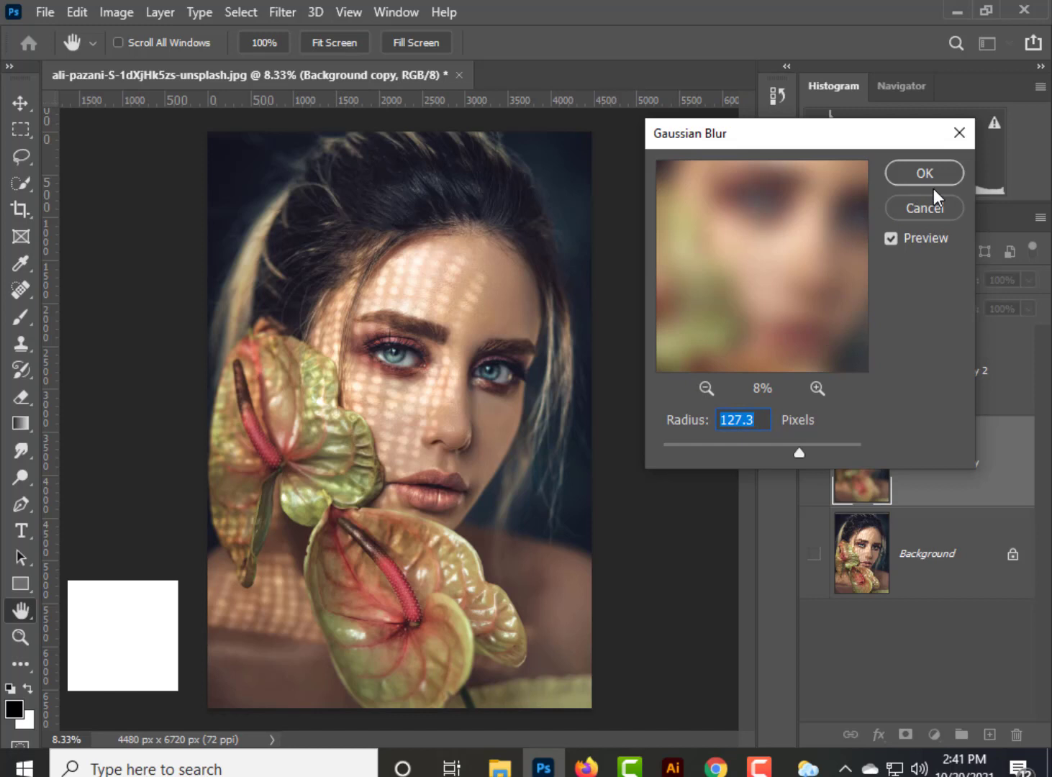
{"action": "left_click", "coordinate": [763, 417]}
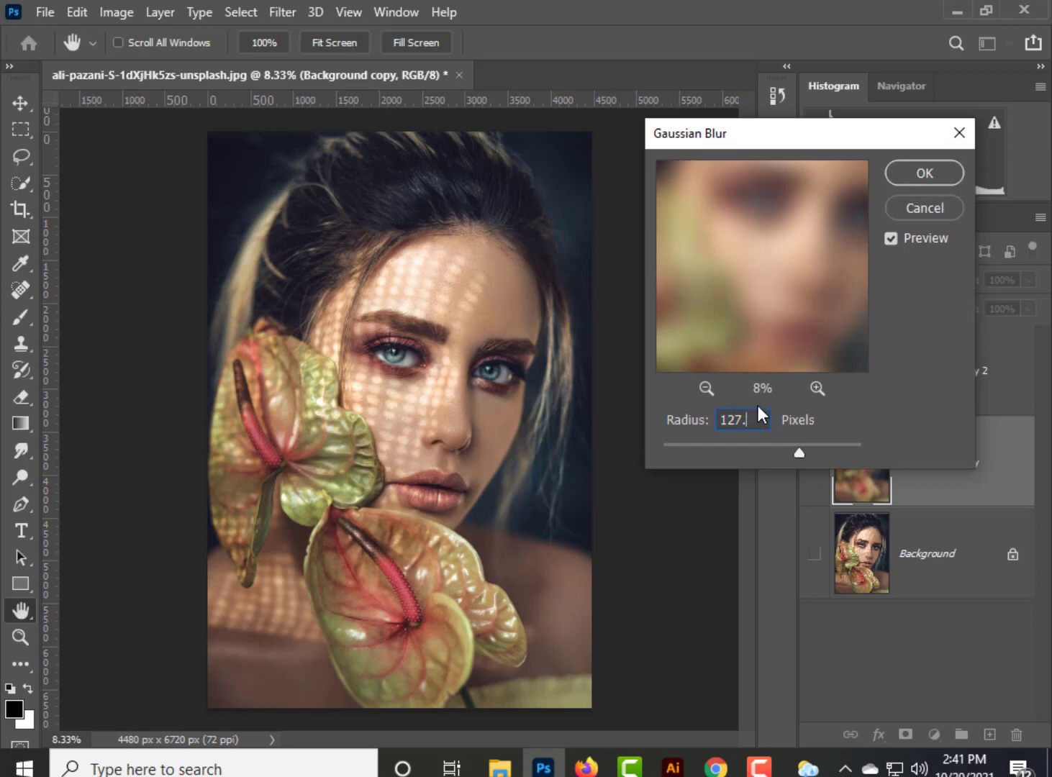
{"action": "left_click", "coordinate": [920, 178]}
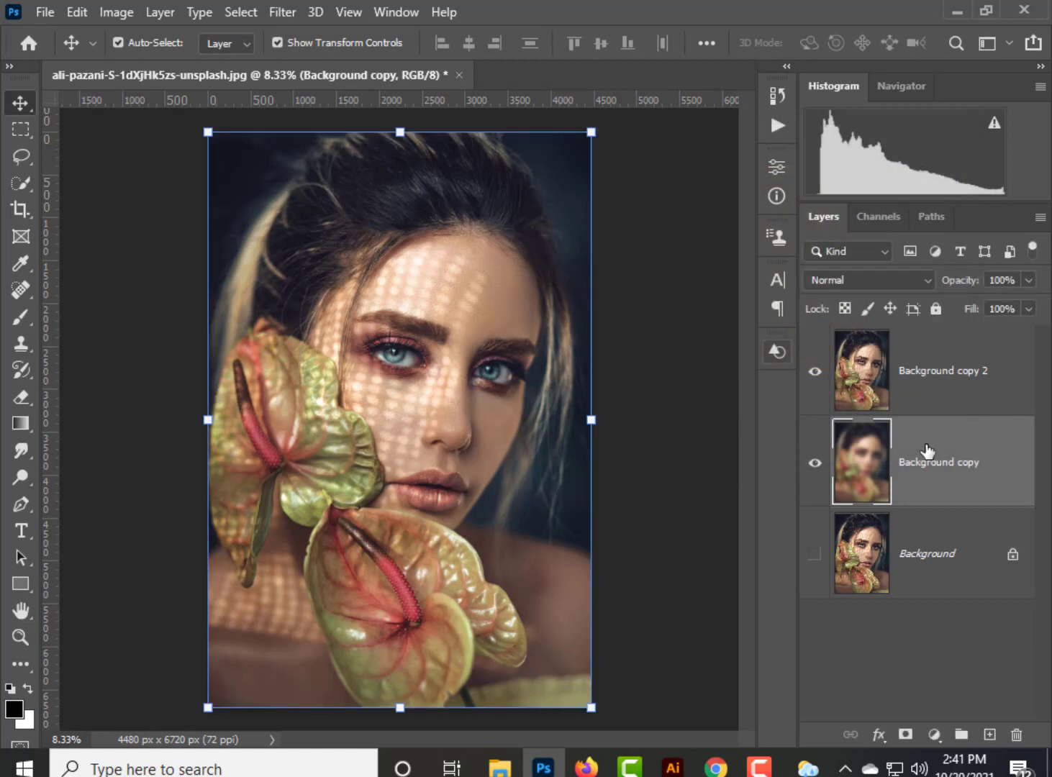
On Background copy 2, erase the light-spotted skin of the cheek beside the flower using a size 200 eraser at 100% opacity.
{"action": "left_click", "coordinate": [917, 387]}
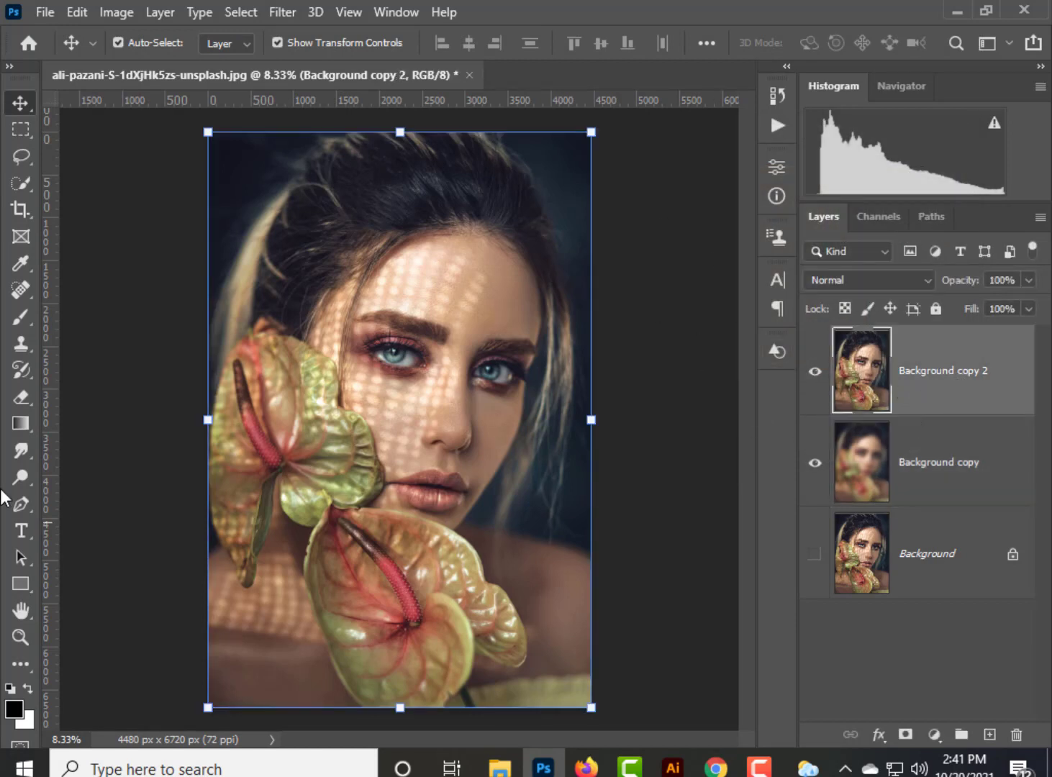
{"action": "left_click", "coordinate": [25, 395]}
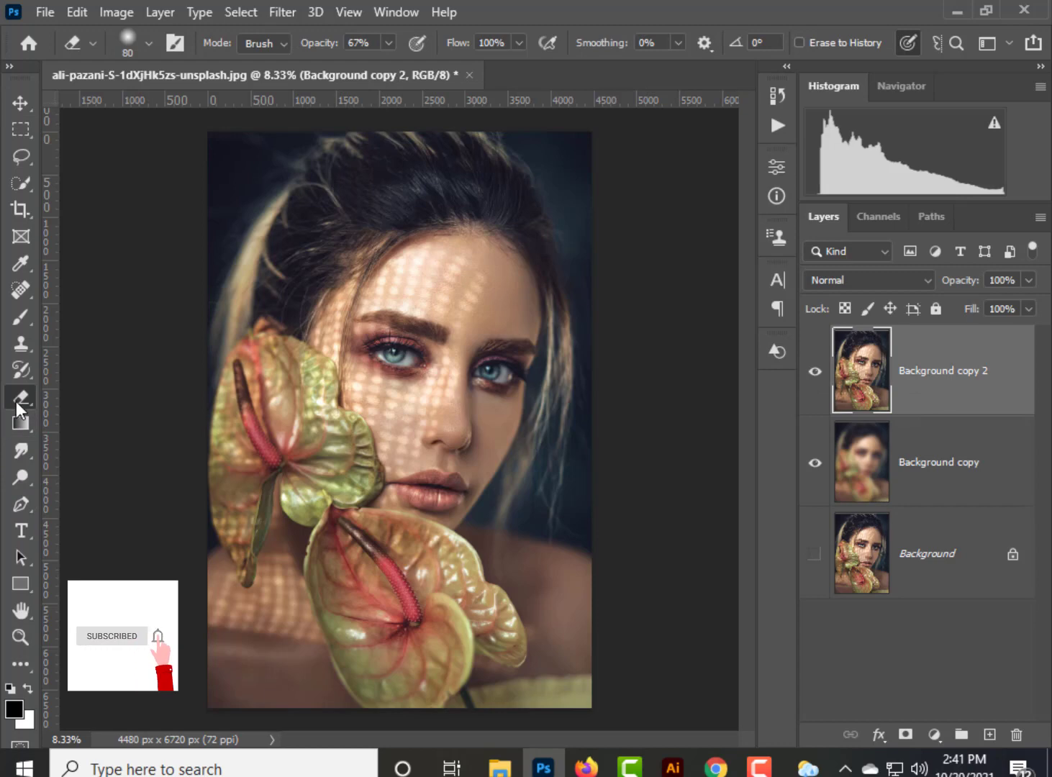
{"action": "key", "text": "ctrl+plus"}
{"action": "key", "text": "ctrl+plus"}
{"action": "key", "text": "ctrl+plus"}
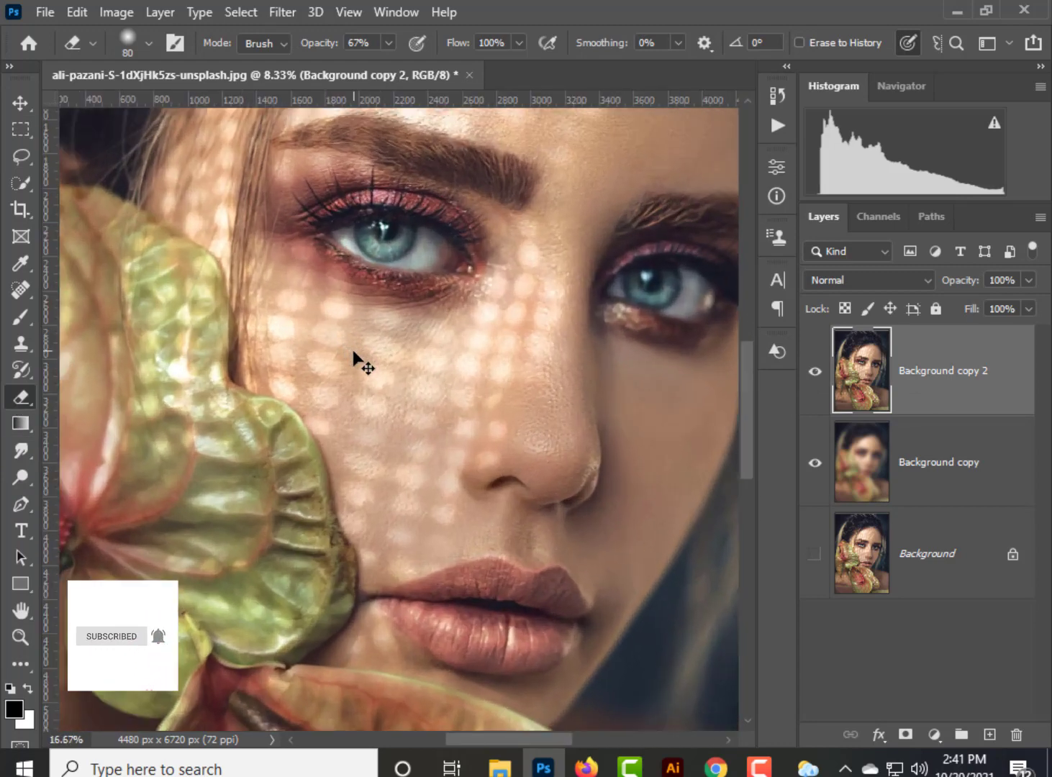
{"action": "key", "text": "bracketright"}
{"action": "key", "text": "bracketright"}
{"action": "key", "text": "bracketright"}
{"action": "key", "text": "bracketright"}
{"action": "key", "text": "bracketright"}
{"action": "key", "text": "bracketright"}
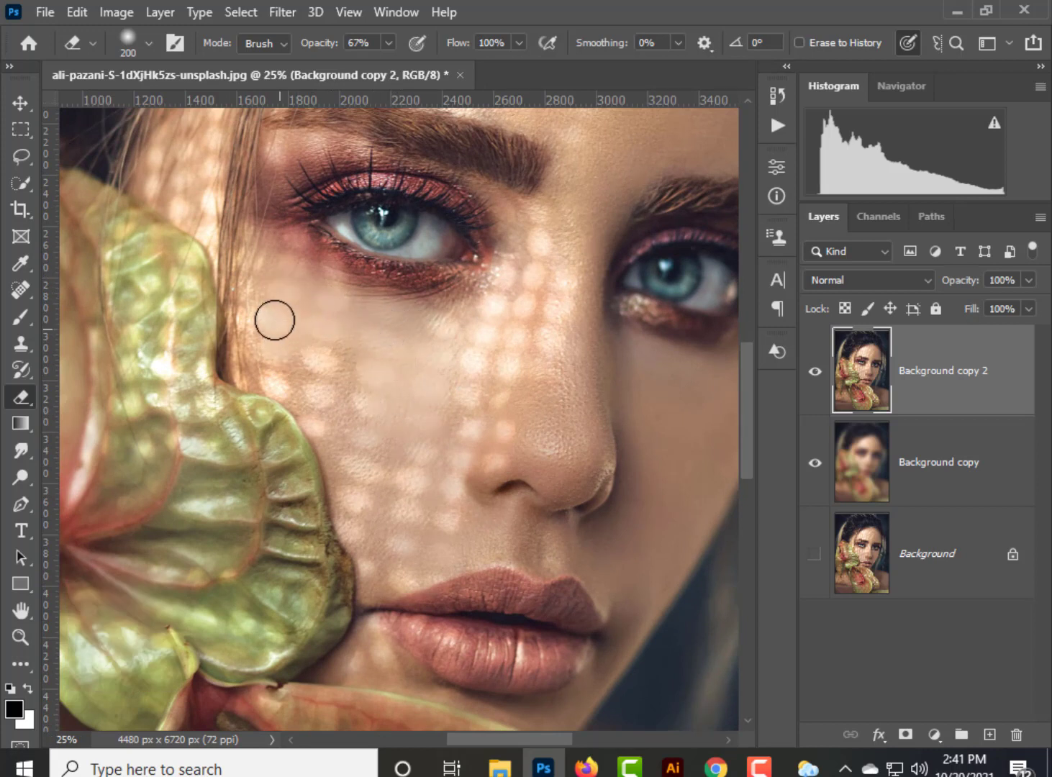
{"action": "left_click", "coordinate": [388, 43]}
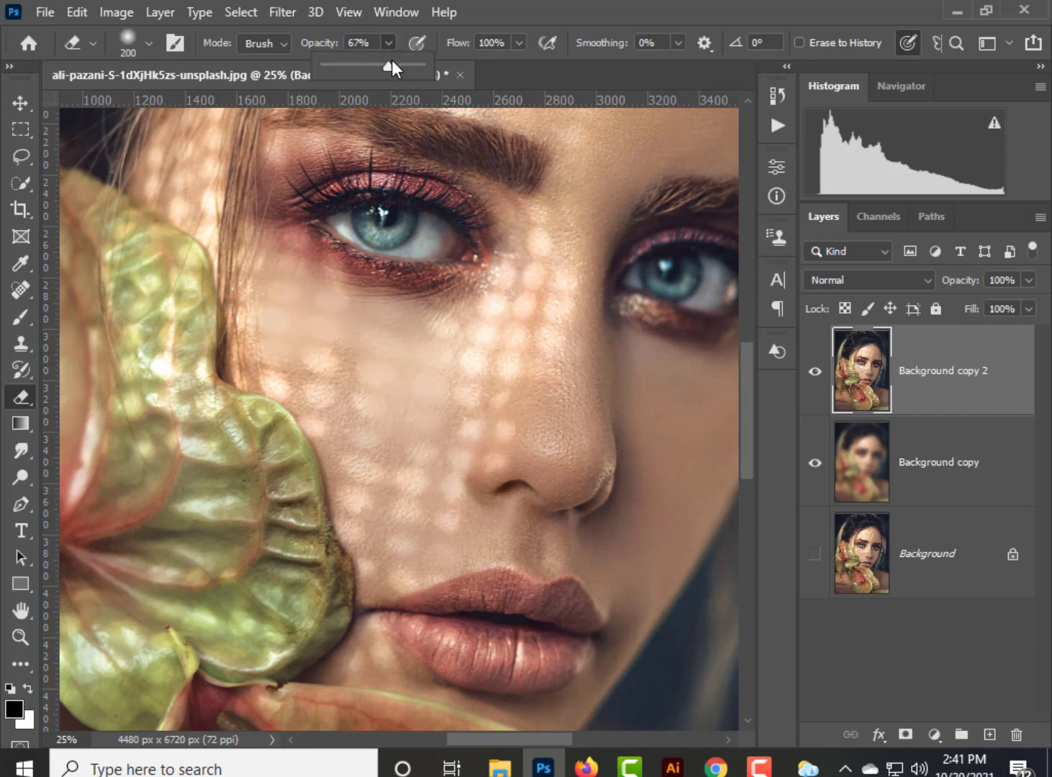
{"action": "left_click_drag", "start_coordinate": [391, 63], "coordinate": [433, 64]}
{"action": "mouse_move", "coordinate": [317, 332]}
{"action": "left_mouse_down"}
{"action": "mouse_move", "coordinate": [363, 355]}
{"action": "mouse_move", "coordinate": [303, 305]}
{"action": "mouse_move", "coordinate": [278, 372]}
{"action": "mouse_move", "coordinate": [319, 400]}
{"action": "mouse_move", "coordinate": [315, 416]}
{"action": "mouse_move", "coordinate": [287, 378]}
{"action": "mouse_move", "coordinate": [333, 414]}
{"action": "mouse_move", "coordinate": [349, 477]}
{"action": "mouse_move", "coordinate": [326, 439]}
{"action": "mouse_move", "coordinate": [347, 457]}
{"action": "mouse_move", "coordinate": [376, 595]}
{"action": "mouse_move", "coordinate": [370, 504]}
{"action": "mouse_move", "coordinate": [383, 473]}
{"action": "mouse_move", "coordinate": [401, 578]}
{"action": "mouse_move", "coordinate": [439, 561]}
{"action": "mouse_move", "coordinate": [445, 456]}
{"action": "mouse_move", "coordinate": [439, 419]}
{"action": "mouse_move", "coordinate": [416, 394]}
{"action": "mouse_move", "coordinate": [397, 444]}
{"action": "mouse_move", "coordinate": [368, 390]}
{"action": "mouse_move", "coordinate": [384, 430]}
{"action": "mouse_move", "coordinate": [402, 363]}
{"action": "mouse_move", "coordinate": [436, 346]}
{"action": "mouse_move", "coordinate": [470, 346]}
{"action": "mouse_move", "coordinate": [352, 309]}
{"action": "mouse_move", "coordinate": [297, 263]}
{"action": "mouse_move", "coordinate": [453, 369]}
{"action": "mouse_move", "coordinate": [468, 386]}
{"action": "mouse_move", "coordinate": [466, 413]}
{"action": "mouse_move", "coordinate": [488, 402]}
{"action": "mouse_move", "coordinate": [486, 339]}
{"action": "mouse_move", "coordinate": [522, 266]}
{"action": "mouse_move", "coordinate": [529, 222]}
{"action": "mouse_move", "coordinate": [530, 312]}
{"action": "mouse_move", "coordinate": [505, 381]}
{"action": "mouse_move", "coordinate": [559, 263]}
{"action": "mouse_move", "coordinate": [558, 306]}
{"action": "mouse_move", "coordinate": [500, 396]}
{"action": "mouse_move", "coordinate": [493, 446]}
{"action": "mouse_move", "coordinate": [474, 426]}
{"action": "mouse_move", "coordinate": [481, 542]}
{"action": "mouse_move", "coordinate": [597, 563]}
{"action": "mouse_move", "coordinate": [470, 522]}
{"action": "mouse_move", "coordinate": [371, 667]}
{"action": "left_mouse_up"}
Erase the remaining skin texture around the lips and chin with the eraser reduced to size 80.
{"action": "key", "text": "bracketleft"}
{"action": "key", "text": "bracketleft"}
{"action": "key", "text": "bracketleft"}
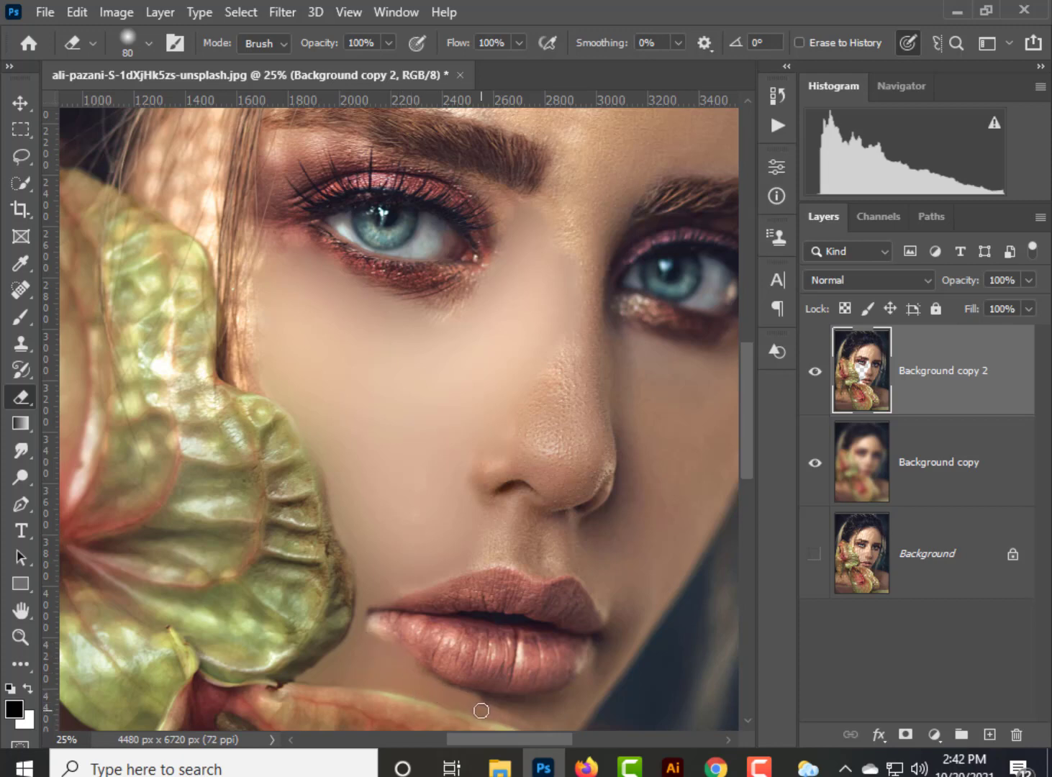
{"action": "left_click_drag", "start_coordinate": [482, 711], "coordinate": [395, 573]}
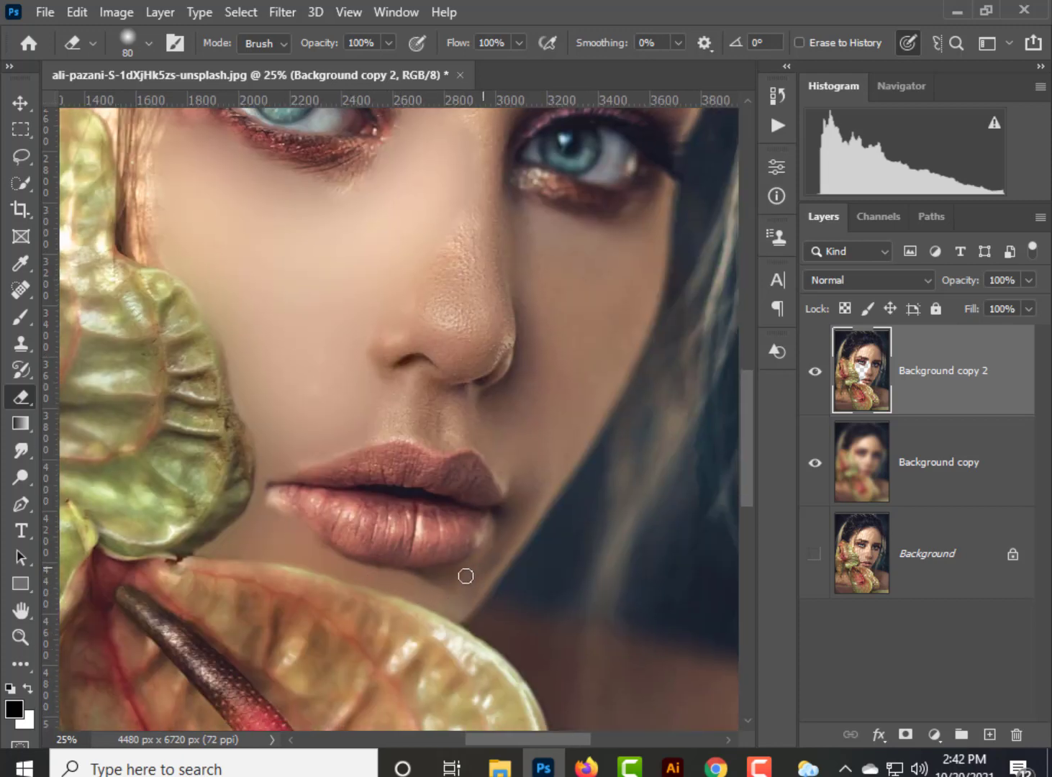
Enlarge the eraser to size 500 and erase the skin texture across the middle of the forehead.
{"action": "scroll", "coordinate": [433, 444], "scroll_direction": "up", "scroll_amount": 5}
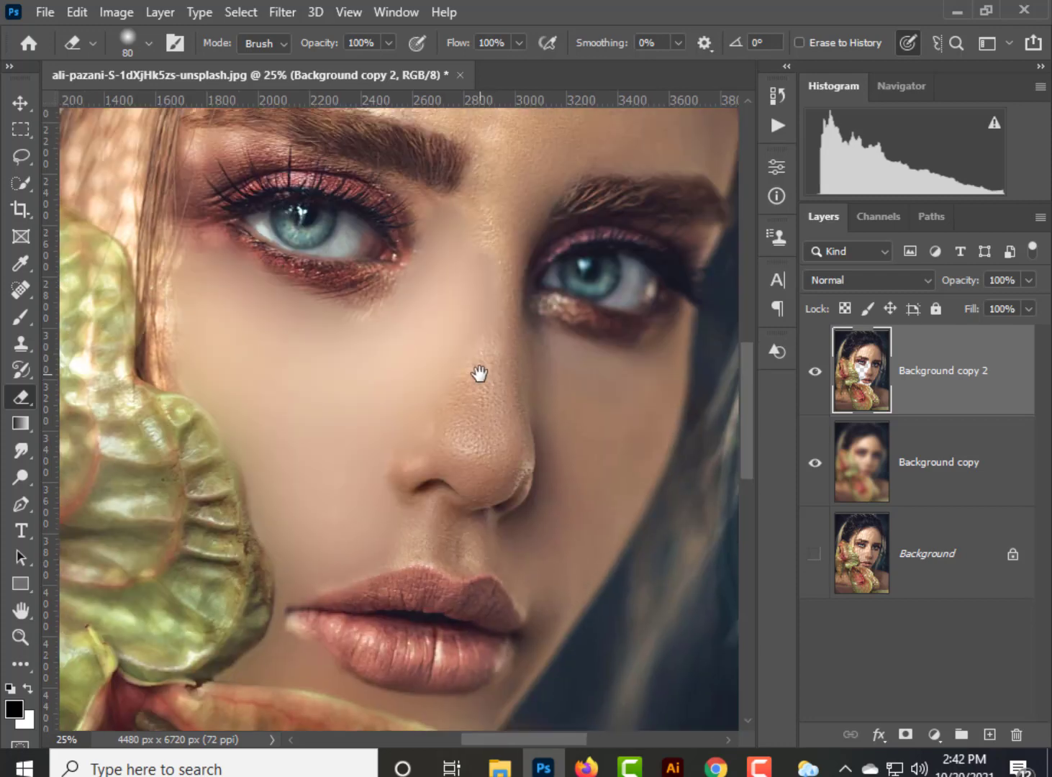
{"action": "key", "text": "bracketright"}
{"action": "key", "text": "bracketright"}
{"action": "key", "text": "bracketright"}
{"action": "key", "text": "bracketright"}
{"action": "key", "text": "bracketright"}
{"action": "key", "text": "bracketright"}
{"action": "key", "text": "bracketright"}
{"action": "key", "text": "bracketright"}
{"action": "key", "text": "bracketright"}
{"action": "key", "text": "bracketright"}
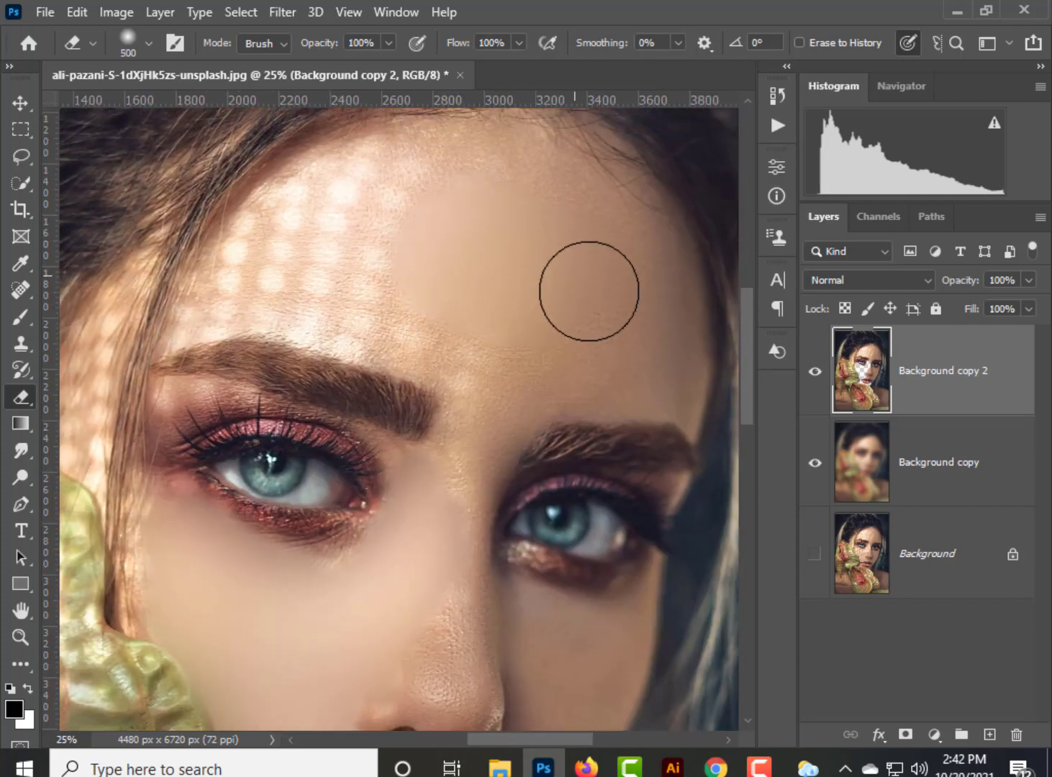
{"action": "left_click_drag", "start_coordinate": [392, 248], "coordinate": [361, 214]}
Erase the remaining light spots on the forehead up to the hairline with progressively smaller erasers, down to size 125.
{"action": "key", "text": "bracketleft"}
{"action": "key", "text": "bracketleft"}
{"action": "key", "text": "bracketleft"}
{"action": "key", "text": "bracketleft"}
{"action": "mouse_move", "coordinate": [283, 221]}
{"action": "left_mouse_down"}
{"action": "mouse_move", "coordinate": [249, 275]}
{"action": "mouse_move", "coordinate": [223, 265]}
{"action": "mouse_move", "coordinate": [170, 336]}
{"action": "mouse_move", "coordinate": [188, 315]}
{"action": "mouse_move", "coordinate": [261, 307]}
{"action": "mouse_move", "coordinate": [282, 288]}
{"action": "mouse_move", "coordinate": [277, 244]}
{"action": "mouse_move", "coordinate": [430, 343]}
{"action": "mouse_move", "coordinate": [467, 354]}
{"action": "left_mouse_up"}
{"action": "key", "text": "bracketleft"}
{"action": "key", "text": "bracketleft"}
{"action": "key", "text": "bracketleft"}
{"action": "mouse_move", "coordinate": [520, 181]}
{"action": "left_mouse_down"}
{"action": "mouse_move", "coordinate": [402, 140]}
{"action": "mouse_move", "coordinate": [529, 138]}
{"action": "mouse_move", "coordinate": [617, 225]}
{"action": "mouse_move", "coordinate": [641, 208]}
{"action": "mouse_move", "coordinate": [593, 220]}
{"action": "left_mouse_up"}
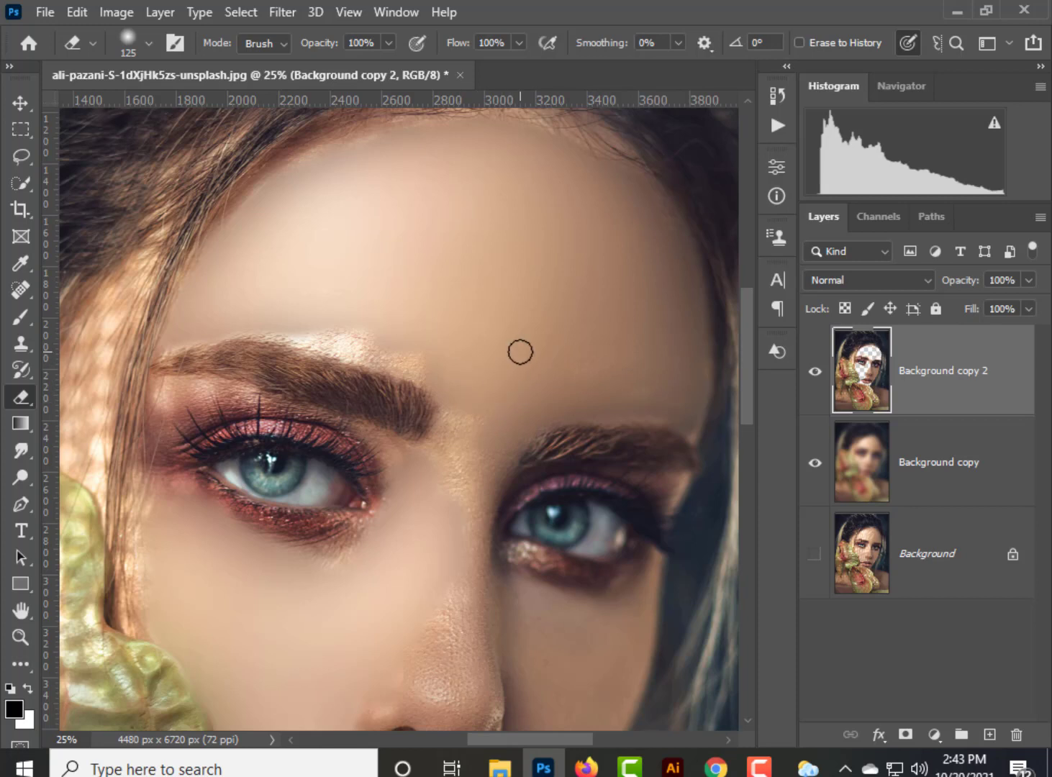
Erase the bright skin just above the eyebrow and between the brows with a size 100 eraser.
{"action": "key", "text": "bracketright"}
{"action": "key", "text": "bracketright"}
{"action": "key", "text": "bracketright"}
{"action": "key", "text": "bracketright"}
{"action": "key", "text": "bracketright"}
{"action": "key", "text": "bracketright"}
{"action": "key", "text": "bracketright"}
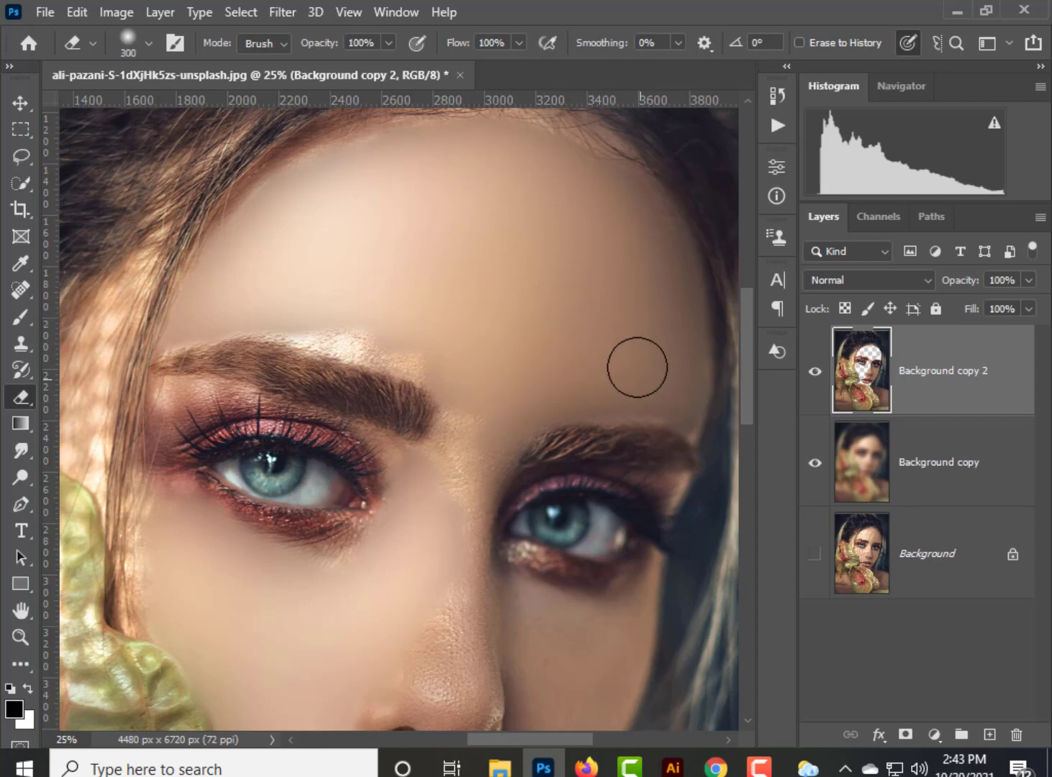
{"action": "key", "text": "bracketleft"}
{"action": "key", "text": "bracketleft"}
{"action": "key", "text": "bracketleft"}
{"action": "key", "text": "bracketleft"}
{"action": "key", "text": "bracketleft"}
{"action": "key", "text": "bracketleft"}
{"action": "key", "text": "bracketleft"}
{"action": "key", "text": "bracketleft"}
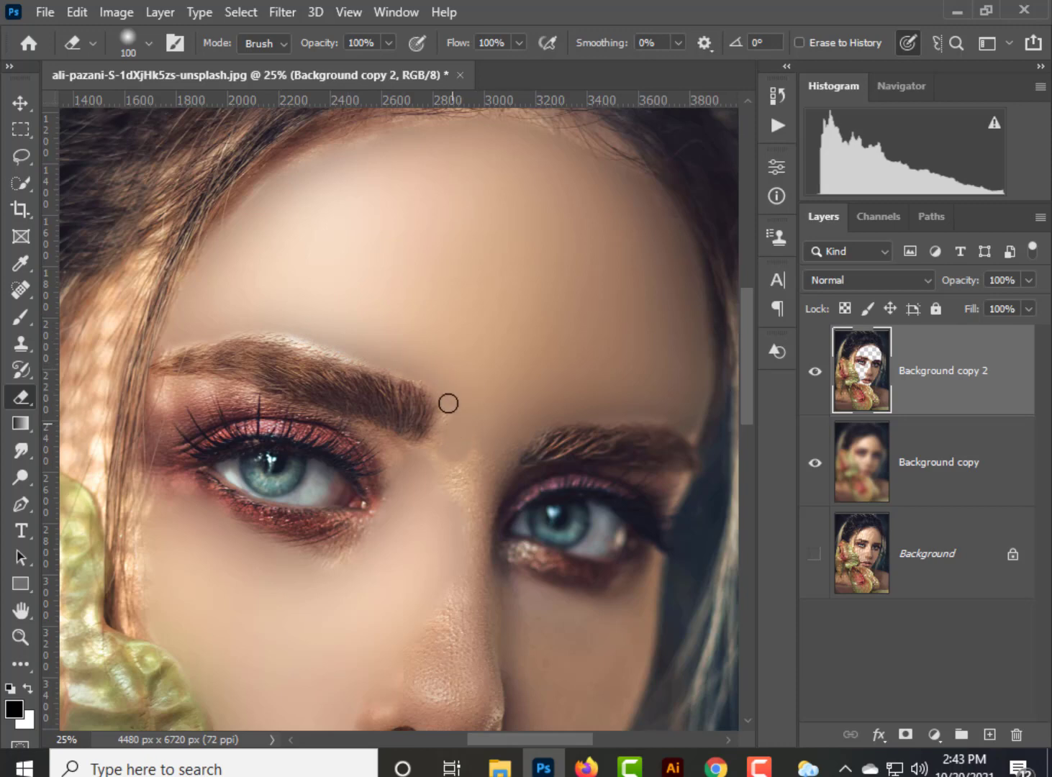
{"action": "left_click_drag", "start_coordinate": [393, 456], "coordinate": [482, 467]}
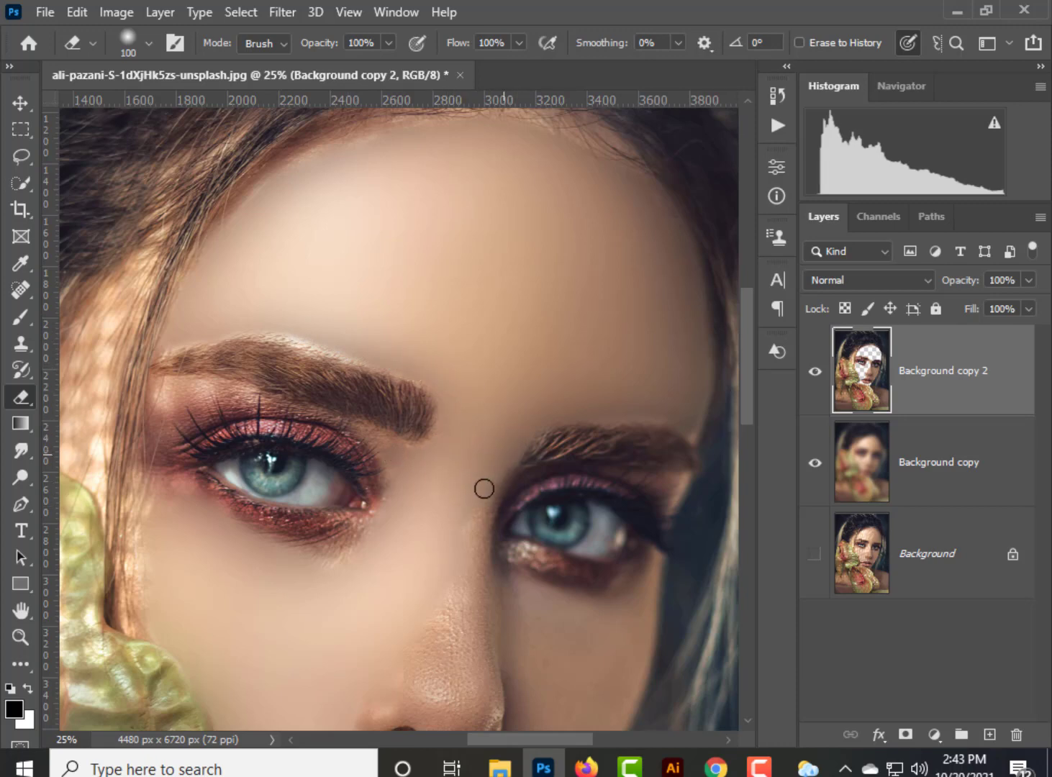
Set the eraser opacity to 61% and soften the skin of the nose and the shaded cheek beside it.
{"action": "left_click", "coordinate": [389, 42]}
{"action": "scroll", "coordinate": [461, 324], "scroll_direction": "down", "scroll_amount": 3}
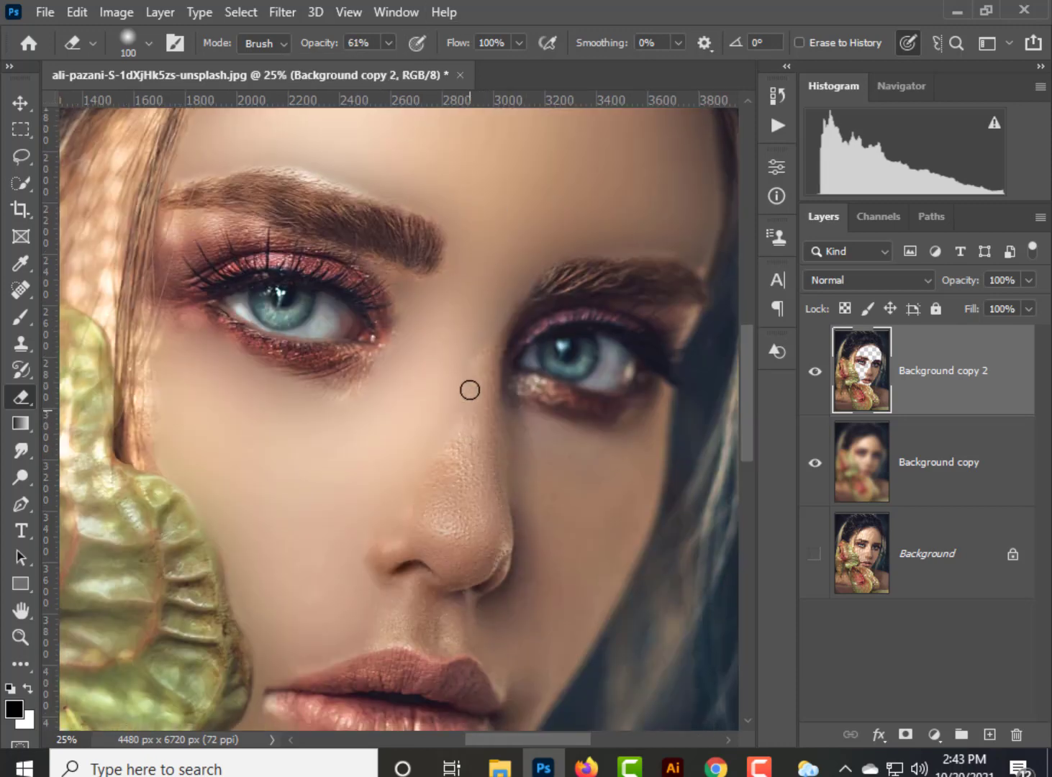
{"action": "mouse_move", "coordinate": [487, 342]}
{"action": "left_mouse_down"}
{"action": "mouse_move", "coordinate": [491, 370]}
{"action": "mouse_move", "coordinate": [454, 443]}
{"action": "mouse_move", "coordinate": [463, 520]}
{"action": "left_mouse_up"}
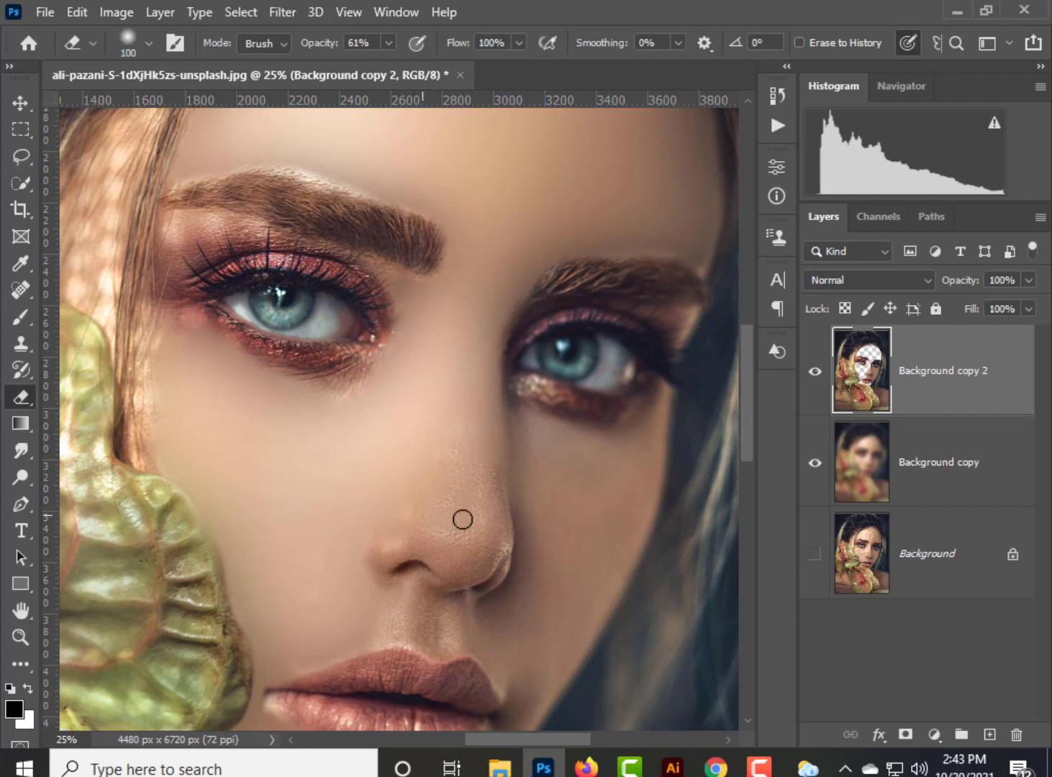
{"action": "mouse_move", "coordinate": [470, 573]}
{"action": "left_mouse_down"}
{"action": "mouse_move", "coordinate": [461, 540]}
{"action": "mouse_move", "coordinate": [482, 531]}
{"action": "left_mouse_up"}
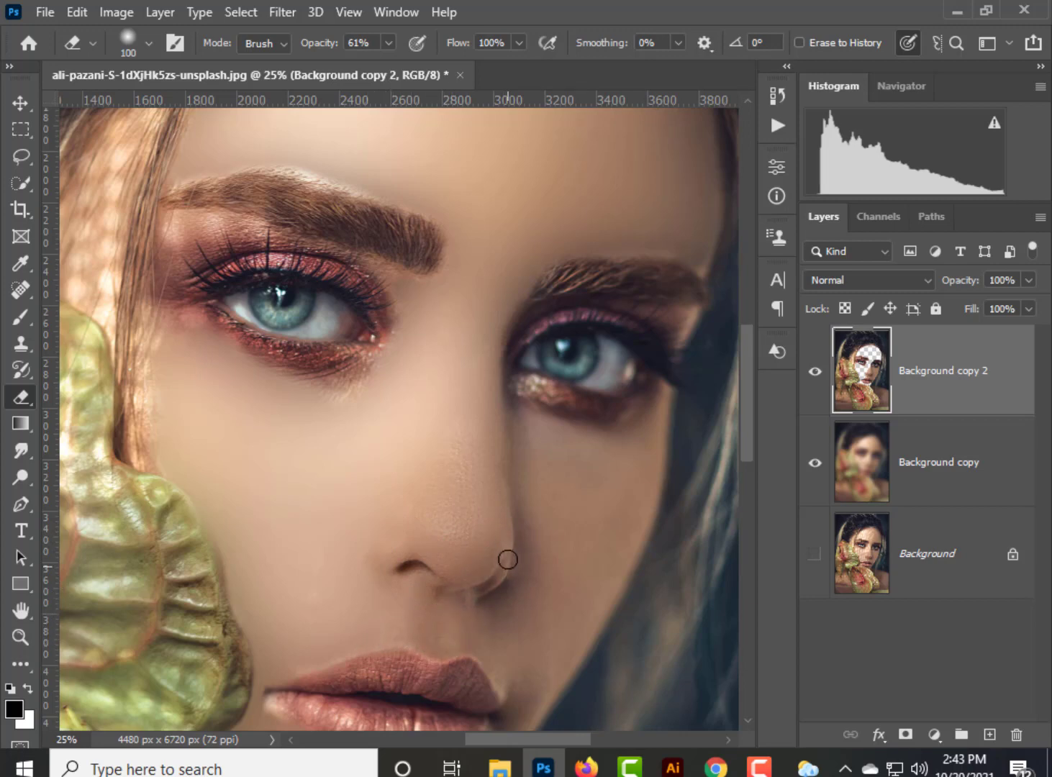
{"action": "left_click_drag", "start_coordinate": [534, 568], "coordinate": [462, 496]}
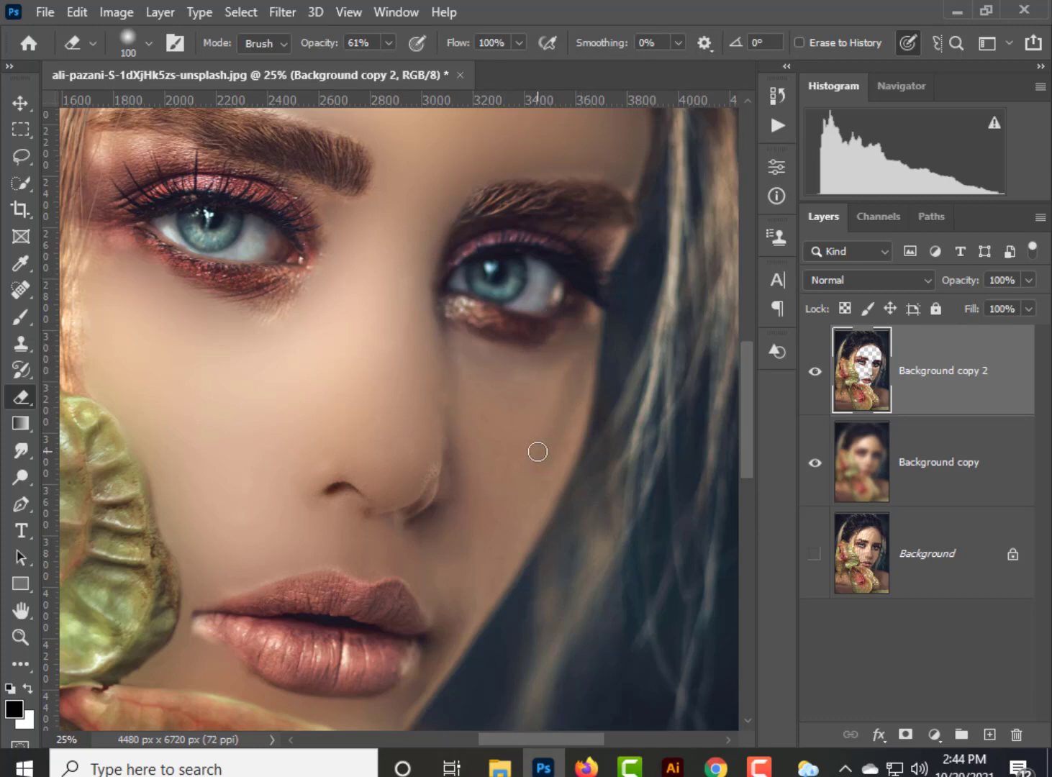
{"action": "mouse_move", "coordinate": [555, 402]}
{"action": "left_mouse_down"}
{"action": "mouse_move", "coordinate": [562, 370]}
{"action": "mouse_move", "coordinate": [554, 466]}
{"action": "mouse_move", "coordinate": [511, 539]}
{"action": "left_mouse_up"}
{"action": "scroll", "coordinate": [500, 536], "scroll_direction": "down", "scroll_amount": 3}
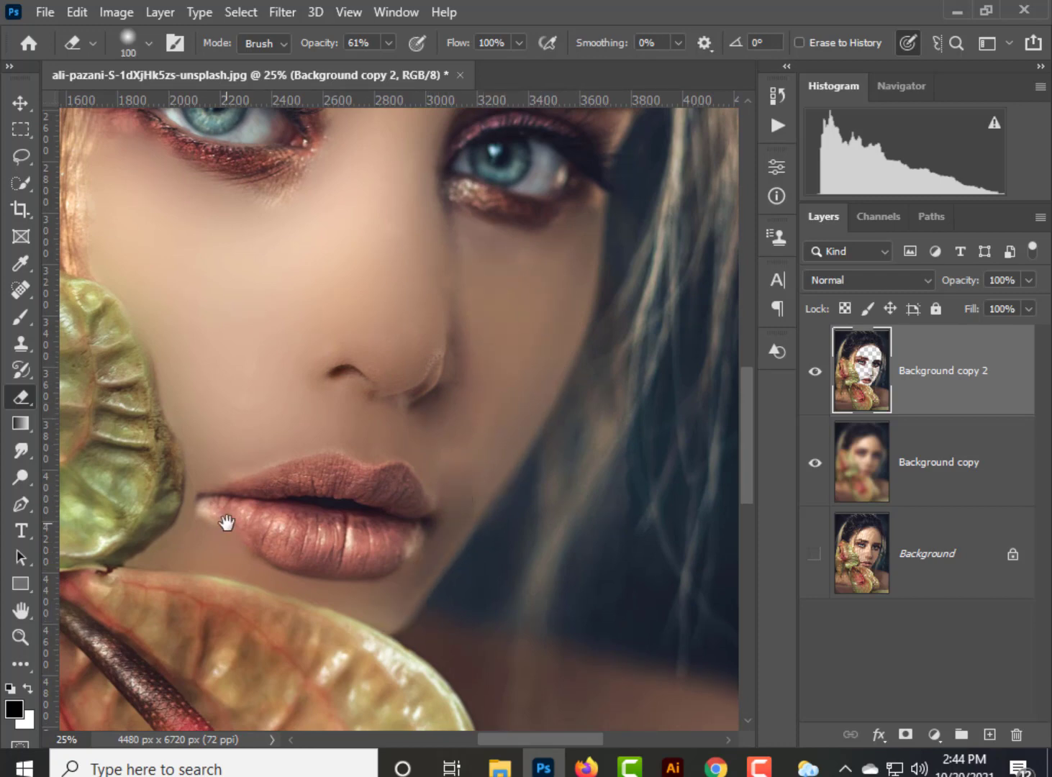
Set the eraser opacity to 70% and soften the skin between the eyelid and the outer end of the flower-side eyebrow.
{"action": "left_click_drag", "start_coordinate": [227, 523], "coordinate": [399, 674]}
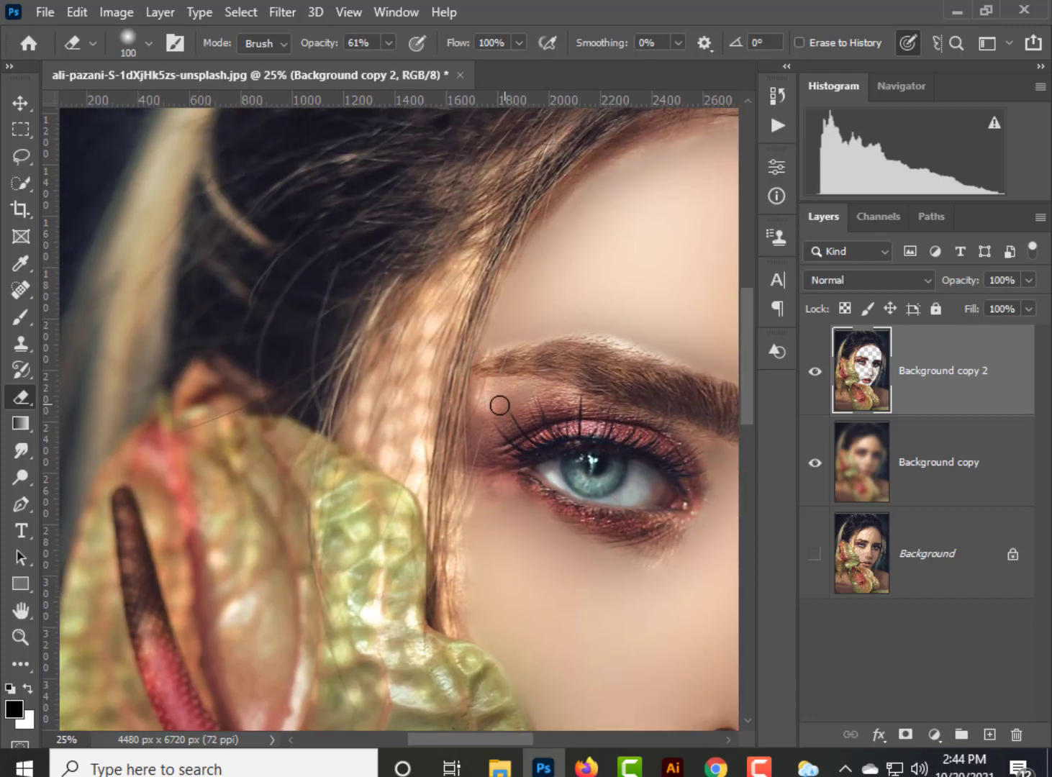
{"action": "left_click", "coordinate": [388, 45]}
{"action": "left_click_drag", "start_coordinate": [389, 66], "coordinate": [397, 65]}
{"action": "left_click_drag", "start_coordinate": [490, 385], "coordinate": [477, 393]}
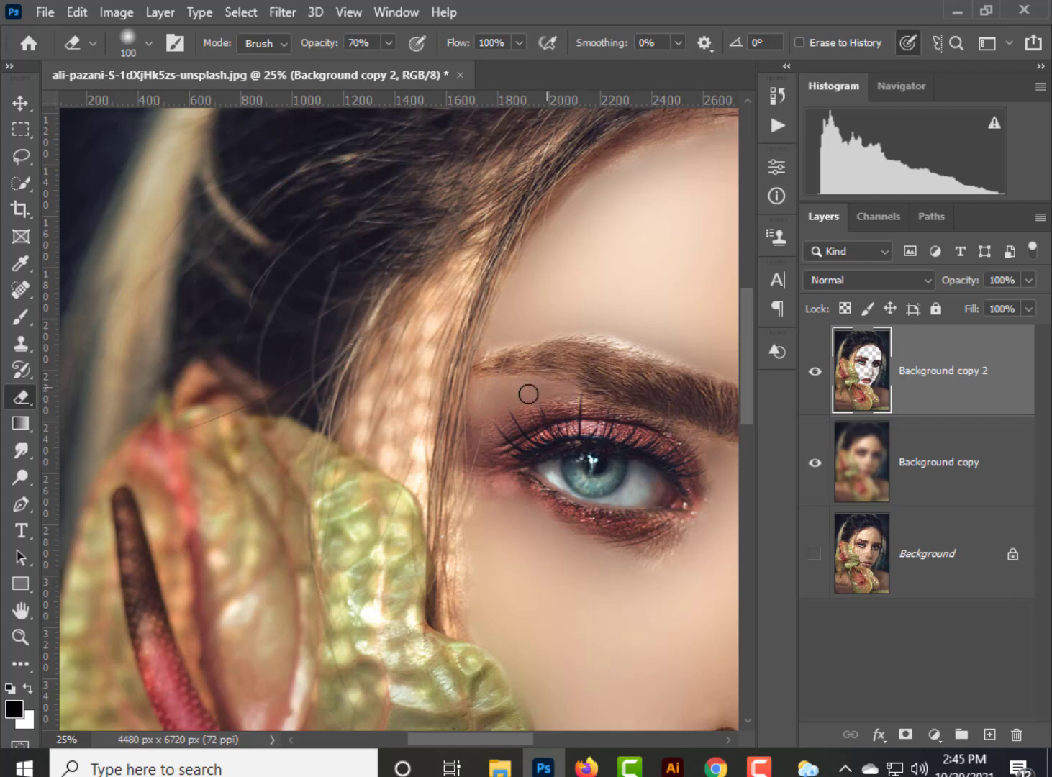
Erase the light spots on the temple between the hair strands, raising the eraser opacity to 100% and finishing at size 70.
{"action": "left_click_drag", "start_coordinate": [447, 315], "coordinate": [409, 374]}
{"action": "left_click", "coordinate": [389, 42]}
{"action": "left_click_drag", "start_coordinate": [390, 66], "coordinate": [403, 65]}
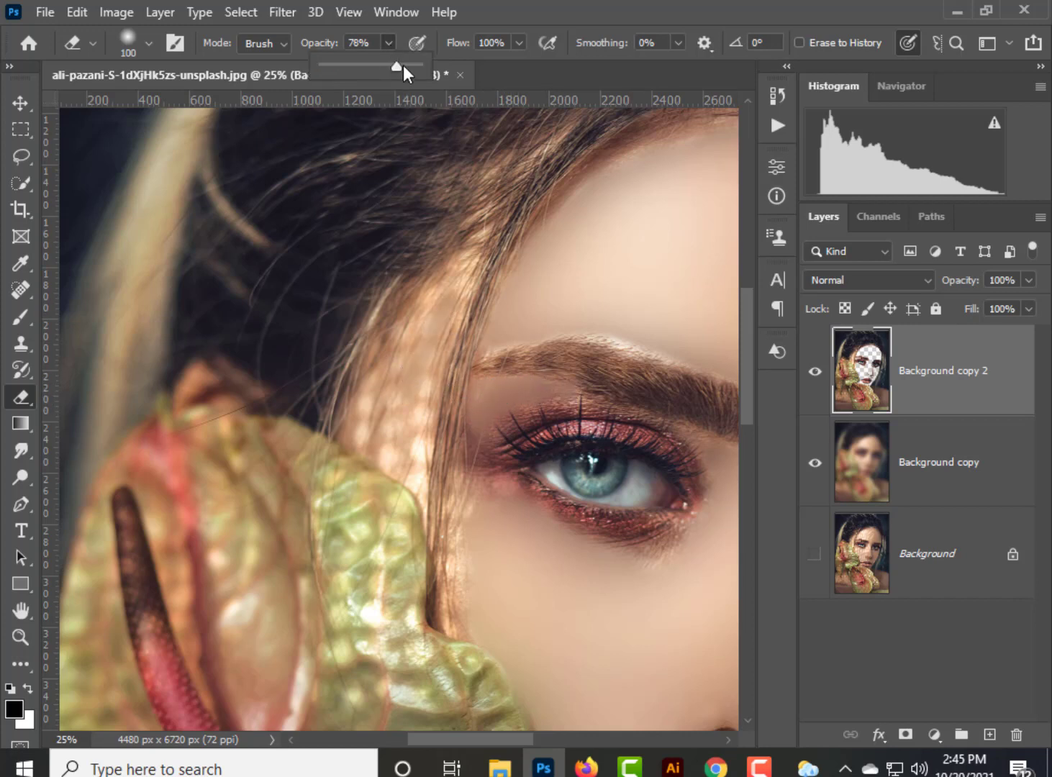
{"action": "key", "text": "bracketright"}
{"action": "key", "text": "bracketright"}
{"action": "key", "text": "bracketright"}
{"action": "key", "text": "bracketright"}
{"action": "mouse_move", "coordinate": [445, 303]}
{"action": "left_mouse_down"}
{"action": "mouse_move", "coordinate": [416, 354]}
{"action": "mouse_move", "coordinate": [468, 264]}
{"action": "left_mouse_up"}
{"action": "key", "text": "bracketleft"}
{"action": "key", "text": "bracketleft"}
{"action": "key", "text": "bracketleft"}
{"action": "mouse_move", "coordinate": [416, 378]}
{"action": "left_mouse_down"}
{"action": "mouse_move", "coordinate": [413, 425]}
{"action": "mouse_move", "coordinate": [390, 446]}
{"action": "mouse_move", "coordinate": [374, 416]}
{"action": "mouse_move", "coordinate": [350, 432]}
{"action": "mouse_move", "coordinate": [415, 311]}
{"action": "left_mouse_up"}
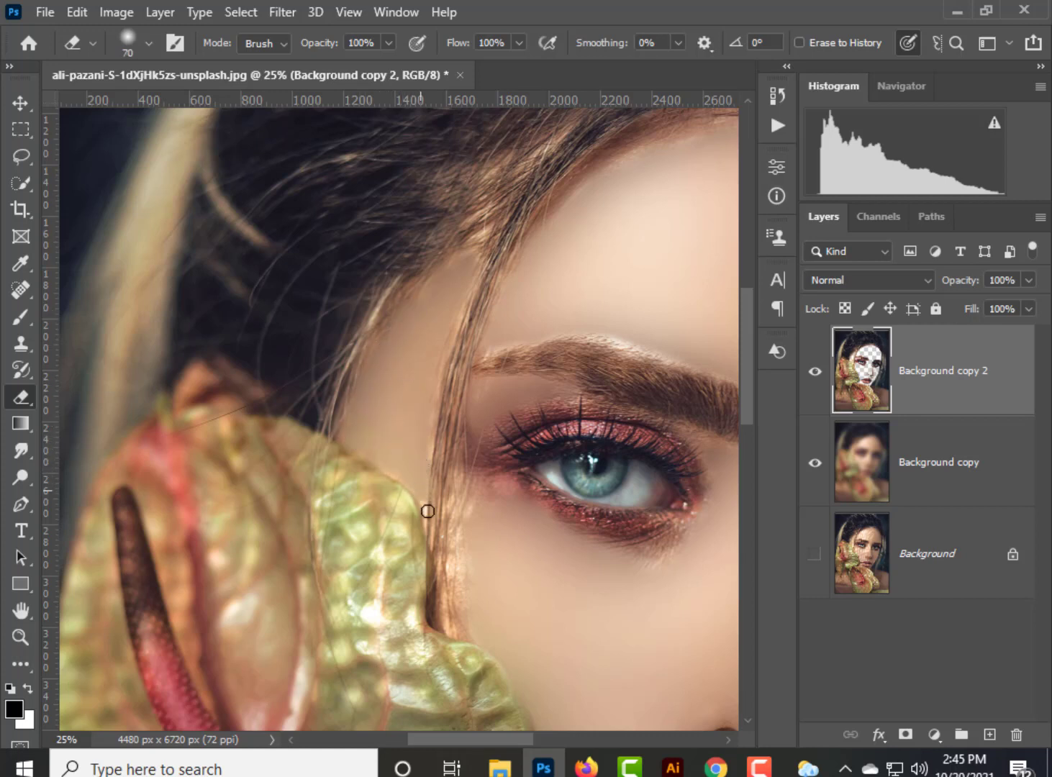
With a size 100 eraser at 50% opacity, soften the bright hair strands beside the eye and the skin beneath it.
{"action": "left_click", "coordinate": [388, 43]}
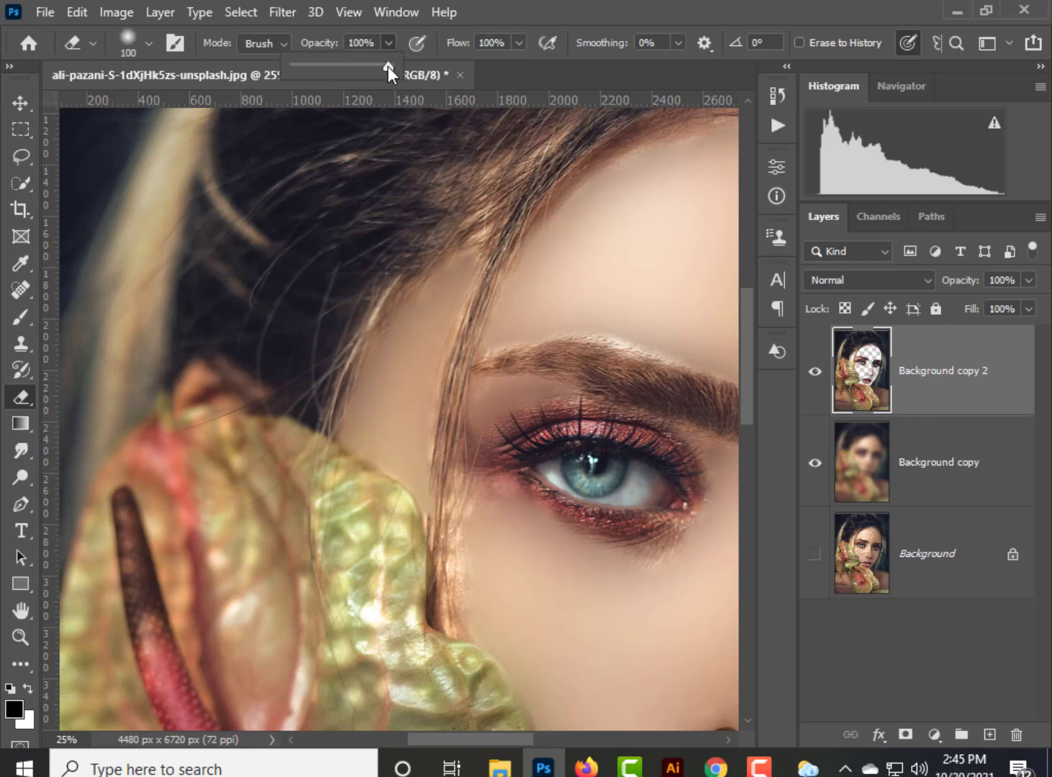
{"action": "left_click", "coordinate": [456, 577]}
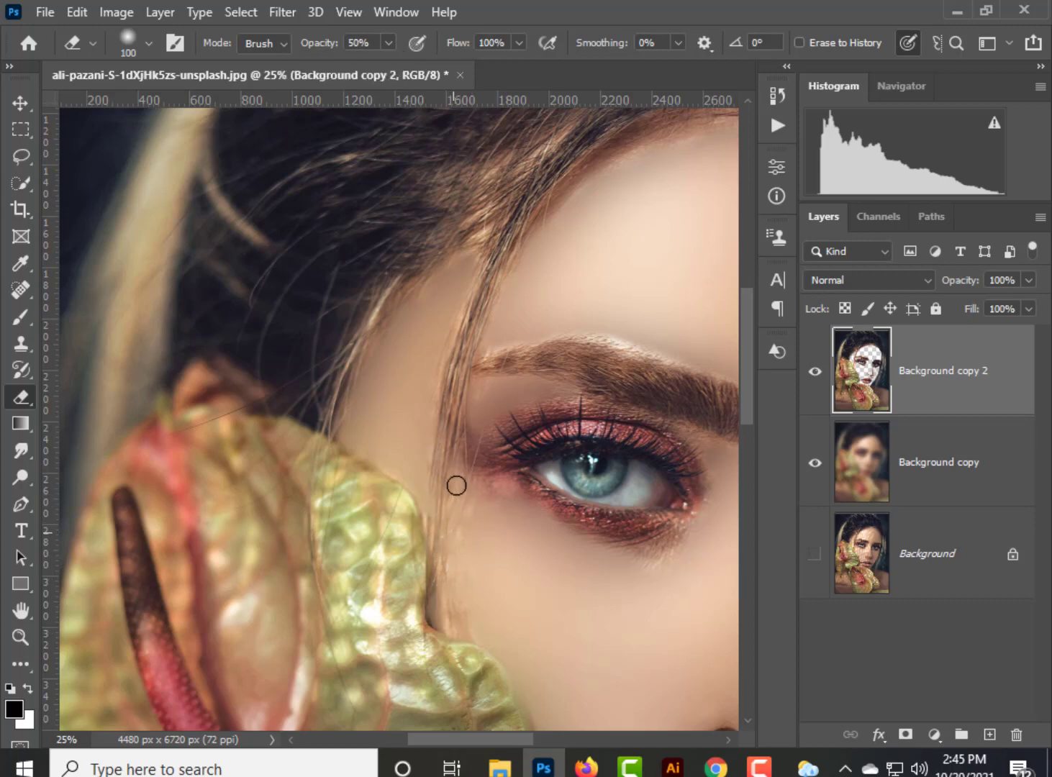
{"action": "left_click_drag", "start_coordinate": [539, 609], "coordinate": [404, 359]}
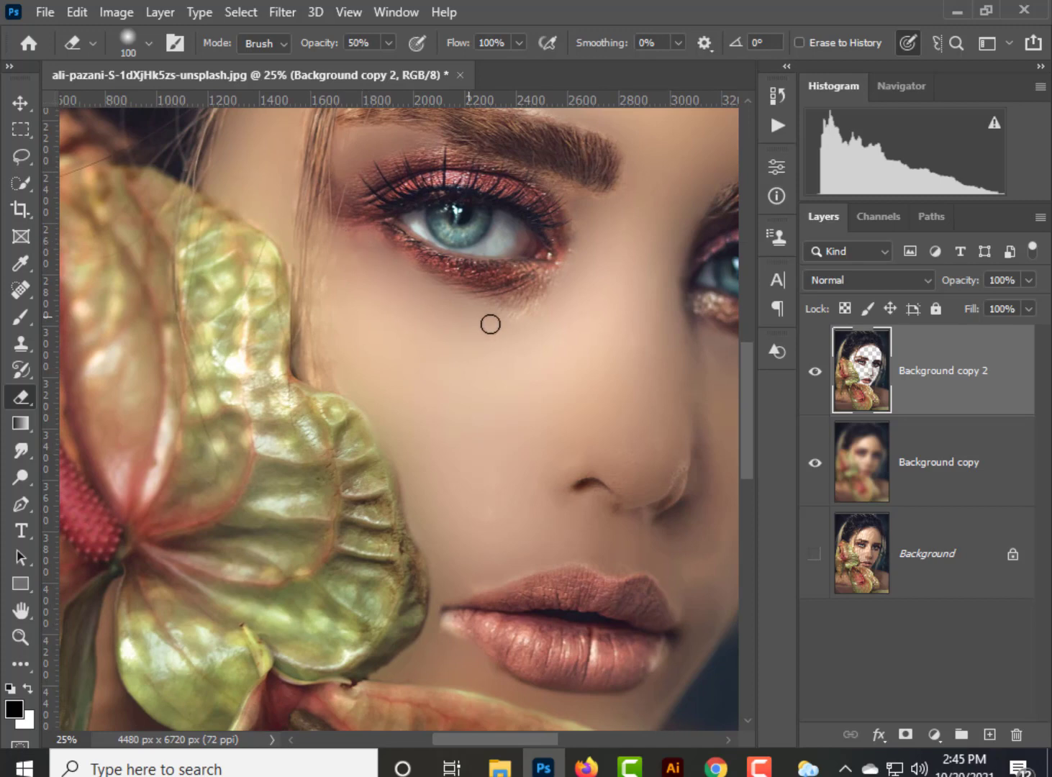
{"action": "left_click_drag", "start_coordinate": [496, 330], "coordinate": [436, 331]}
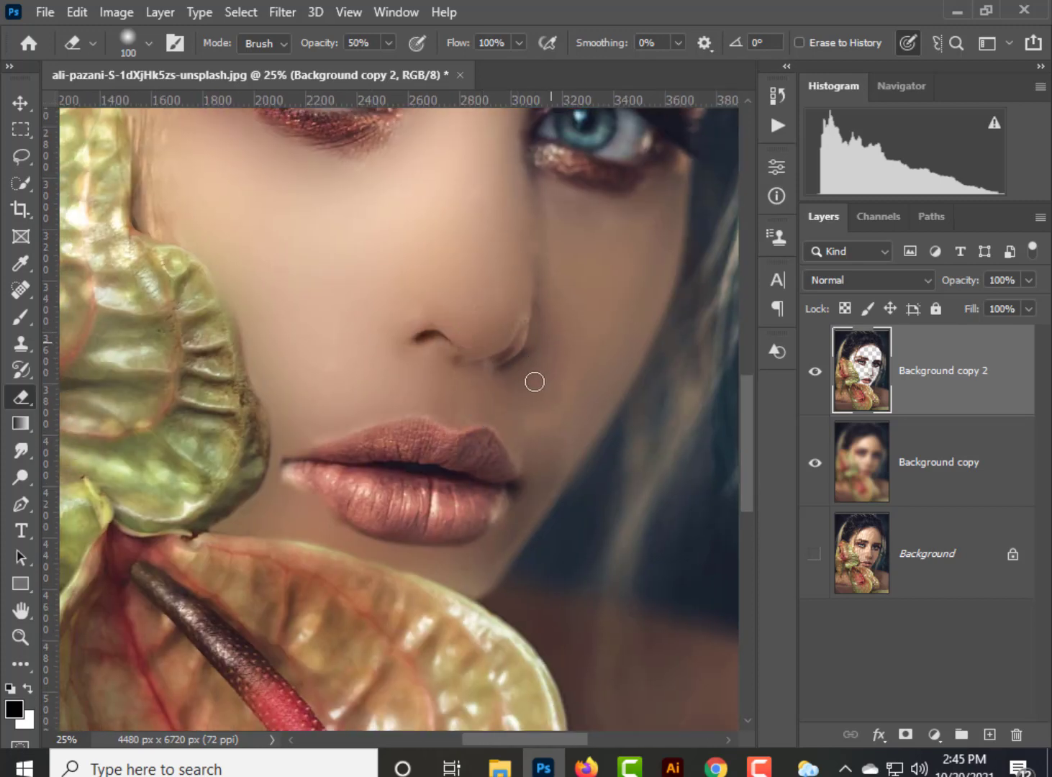
Try to erase the light spots on the flower-side shoulder with a size 200 eraser at 100% opacity.
{"action": "mouse_move", "coordinate": [429, 382]}
{"action": "left_mouse_down"}
{"action": "mouse_move", "coordinate": [458, 427]}
{"action": "mouse_move", "coordinate": [611, 310]}
{"action": "left_mouse_up"}
{"action": "mouse_move", "coordinate": [353, 496]}
{"action": "left_mouse_down"}
{"action": "mouse_move", "coordinate": [543, 364]}
{"action": "mouse_move", "coordinate": [576, 314]}
{"action": "left_mouse_up"}
{"action": "key", "text": "]"}
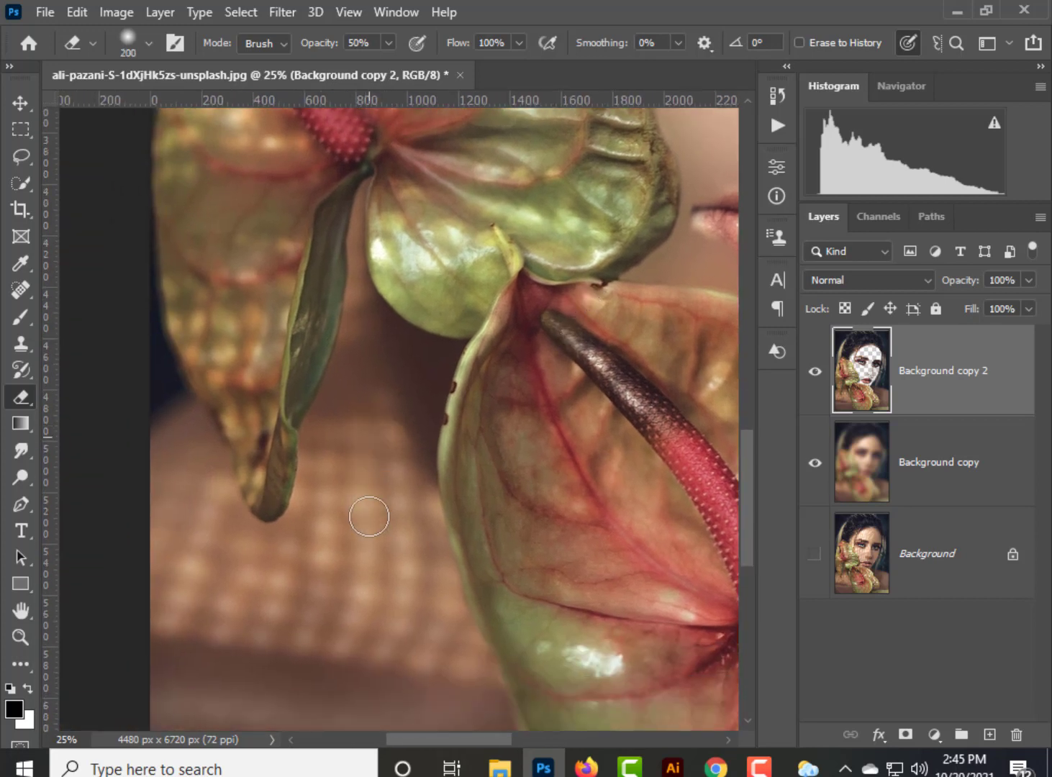
{"action": "mouse_move", "coordinate": [369, 441]}
{"action": "left_mouse_down"}
{"action": "mouse_move", "coordinate": [386, 579]}
{"action": "mouse_move", "coordinate": [417, 571]}
{"action": "mouse_move", "coordinate": [385, 431]}
{"action": "mouse_move", "coordinate": [426, 548]}
{"action": "mouse_move", "coordinate": [438, 652]}
{"action": "mouse_move", "coordinate": [394, 655]}
{"action": "mouse_move", "coordinate": [323, 621]}
{"action": "mouse_move", "coordinate": [199, 621]}
{"action": "mouse_move", "coordinate": [173, 606]}
{"action": "mouse_move", "coordinate": [223, 510]}
{"action": "mouse_move", "coordinate": [237, 577]}
{"action": "mouse_move", "coordinate": [297, 562]}
{"action": "mouse_move", "coordinate": [292, 596]}
{"action": "mouse_move", "coordinate": [355, 590]}
{"action": "mouse_move", "coordinate": [341, 536]}
{"action": "mouse_move", "coordinate": [319, 531]}
{"action": "mouse_move", "coordinate": [313, 508]}
{"action": "mouse_move", "coordinate": [319, 450]}
{"action": "mouse_move", "coordinate": [350, 506]}
{"action": "mouse_move", "coordinate": [361, 445]}
{"action": "mouse_move", "coordinate": [300, 526]}
{"action": "left_mouse_up"}
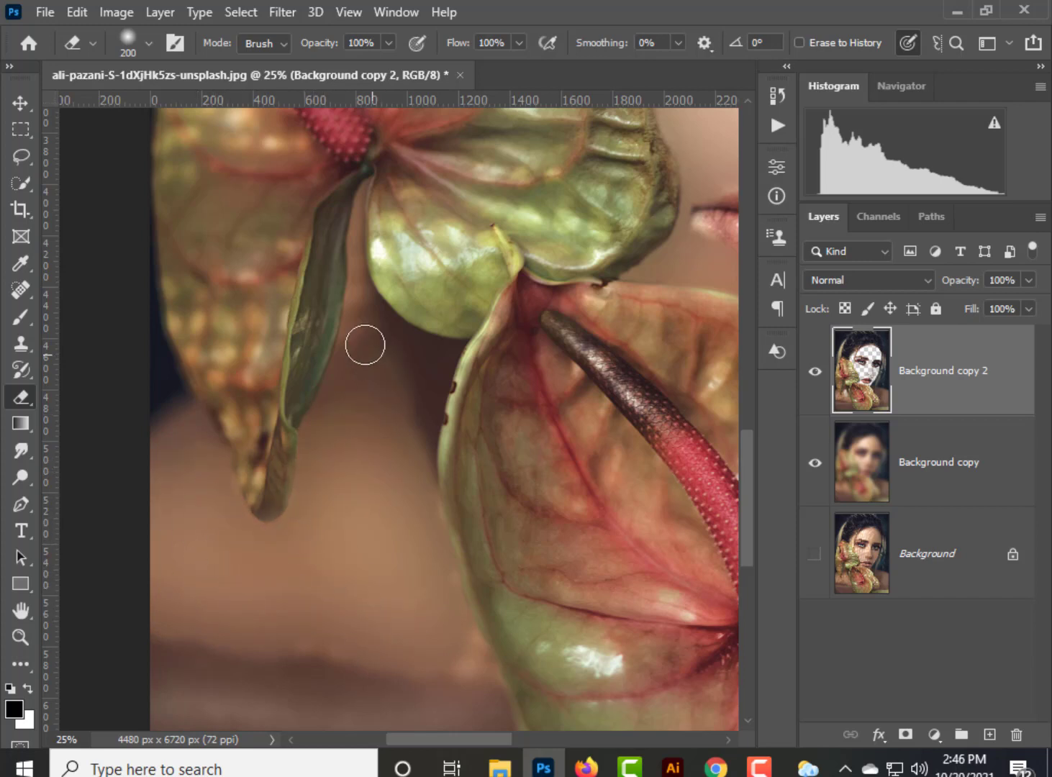
{"action": "key", "text": "bracketleft"}
{"action": "key", "text": "bracketleft"}
{"action": "key", "text": "bracketleft"}
{"action": "key", "text": "bracketleft"}
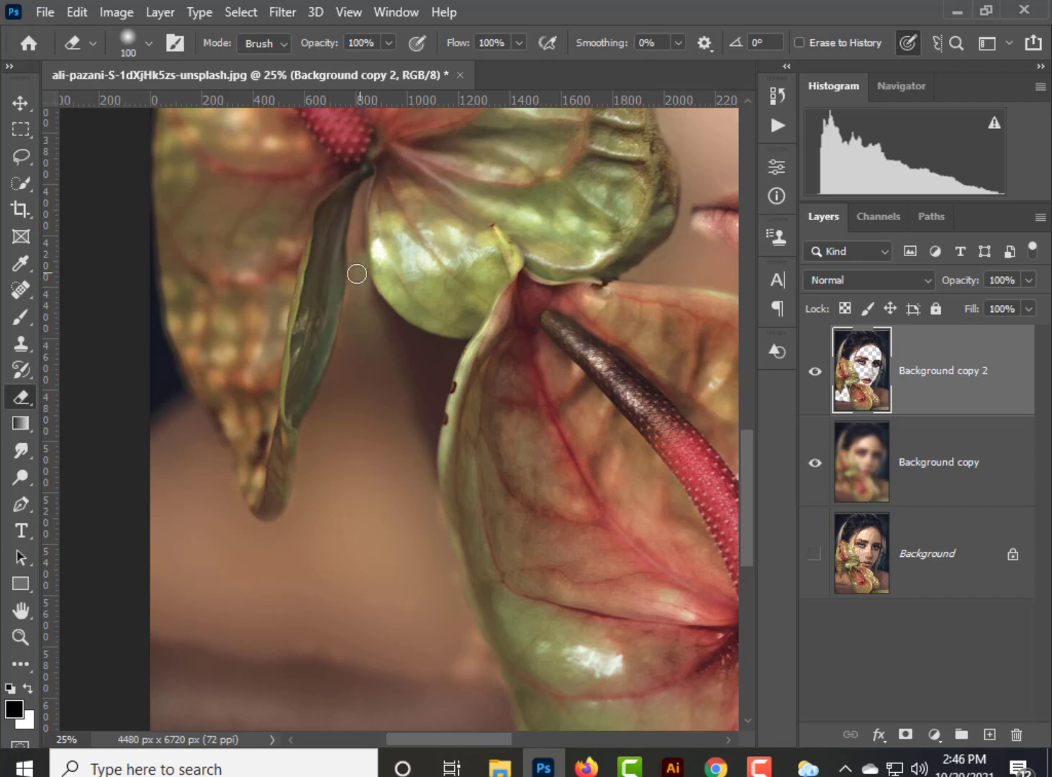
{"action": "key", "text": "ctrl+z"}
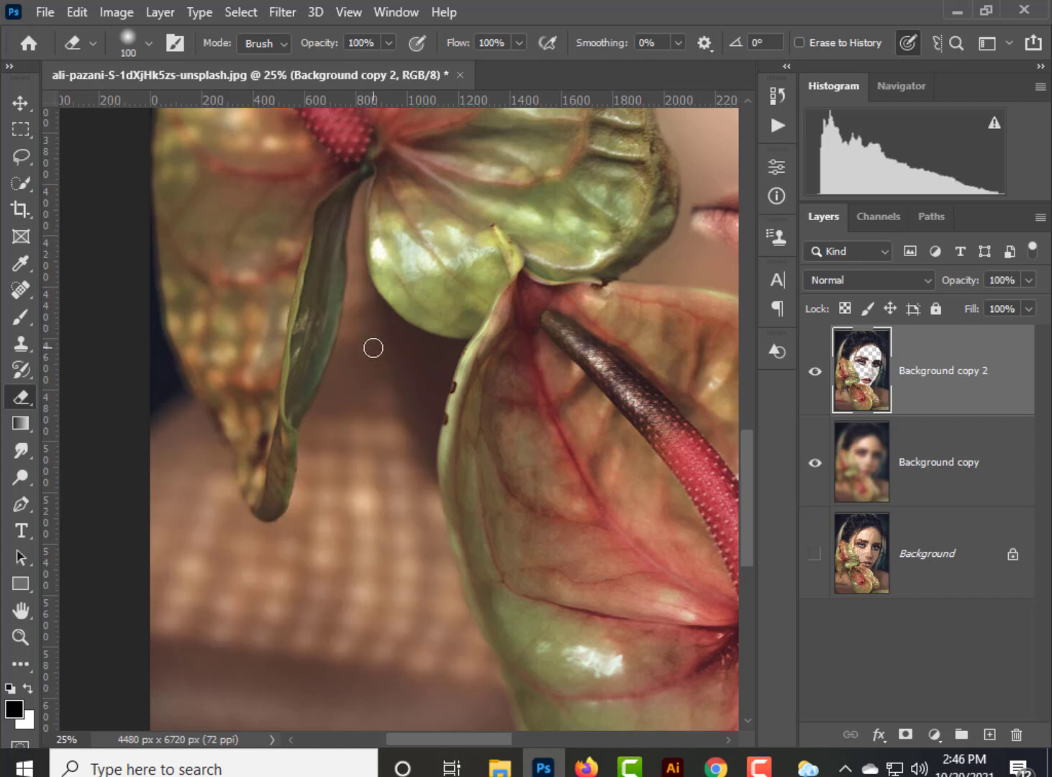
Erase the light spots on the shoulder around the hanging petal's tip with a size 200 eraser at 100% opacity.
{"action": "key", "text": "bracketright"}
{"action": "key", "text": "bracketright"}
{"action": "key", "text": "bracketright"}
{"action": "key", "text": "bracketright"}
{"action": "mouse_move", "coordinate": [368, 435]}
{"action": "left_mouse_down"}
{"action": "mouse_move", "coordinate": [362, 513]}
{"action": "mouse_move", "coordinate": [374, 422]}
{"action": "mouse_move", "coordinate": [403, 554]}
{"action": "mouse_move", "coordinate": [413, 512]}
{"action": "mouse_move", "coordinate": [468, 673]}
{"action": "mouse_move", "coordinate": [444, 612]}
{"action": "mouse_move", "coordinate": [435, 655]}
{"action": "mouse_move", "coordinate": [388, 610]}
{"action": "mouse_move", "coordinate": [335, 582]}
{"action": "mouse_move", "coordinate": [267, 614]}
{"action": "mouse_move", "coordinate": [177, 610]}
{"action": "mouse_move", "coordinate": [170, 574]}
{"action": "mouse_move", "coordinate": [208, 534]}
{"action": "mouse_move", "coordinate": [185, 475]}
{"action": "mouse_move", "coordinate": [216, 544]}
{"action": "mouse_move", "coordinate": [270, 590]}
{"action": "mouse_move", "coordinate": [250, 562]}
{"action": "mouse_move", "coordinate": [317, 488]}
{"action": "mouse_move", "coordinate": [336, 429]}
{"action": "mouse_move", "coordinate": [224, 534]}
{"action": "left_mouse_up"}
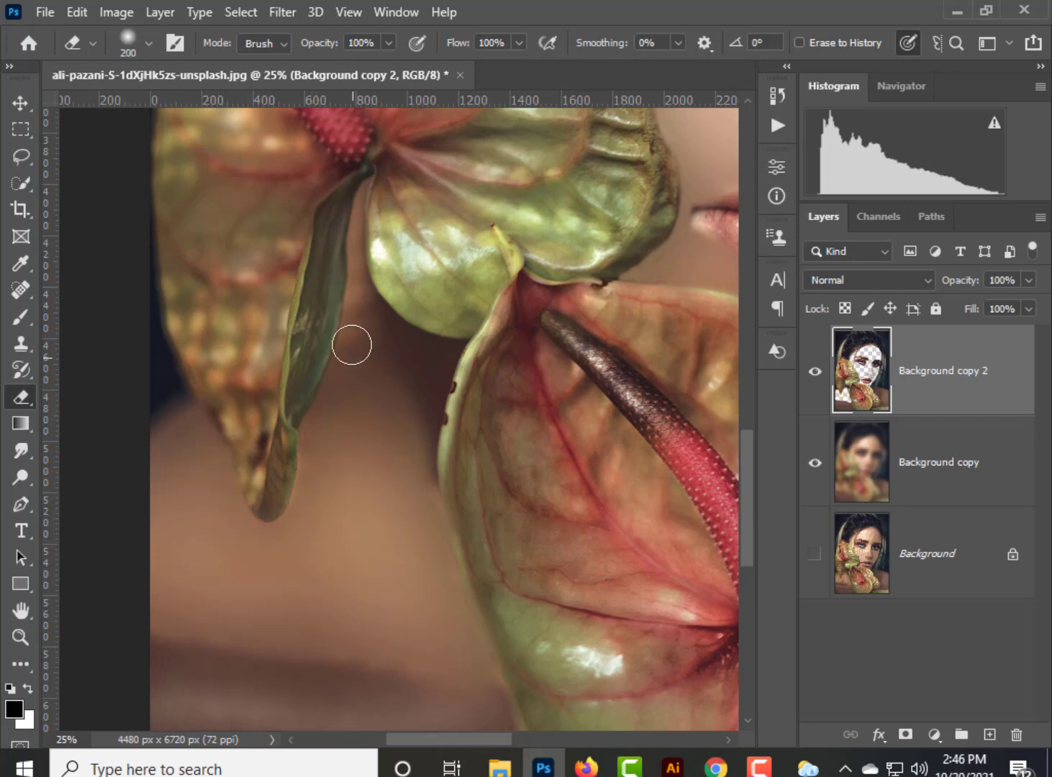
With a size 80 eraser at 53% opacity, soften the narrow strip of skin between the hanging petal and the green flower lobe.
{"action": "key", "text": "bracketleft"}
{"action": "key", "text": "bracketleft"}
{"action": "key", "text": "bracketleft"}
{"action": "key", "text": "bracketleft"}
{"action": "left_click_drag", "start_coordinate": [389, 42], "coordinate": [345, 60]}
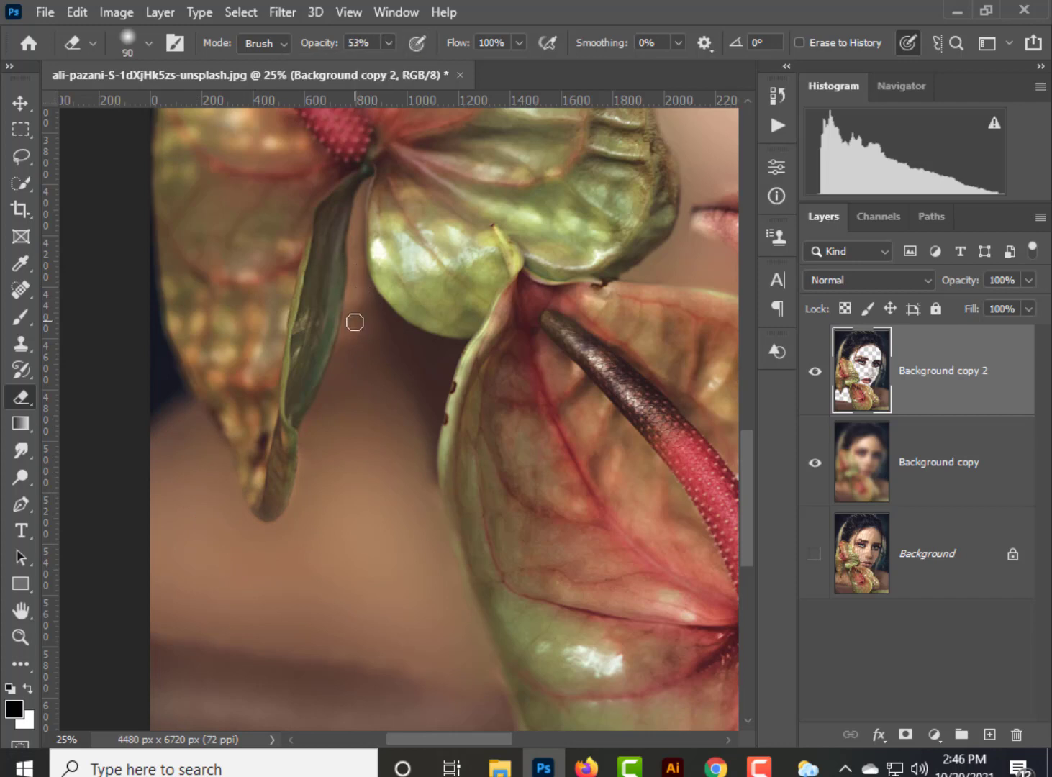
{"action": "key", "text": "bracketleft"}
{"action": "key", "text": "bracketleft"}
{"action": "left_click_drag", "start_coordinate": [354, 239], "coordinate": [362, 328]}
Soften the skin beside the flower and hair strands, then lower the eraser opacity to 15% for the temple's hair edges.
{"action": "key", "text": "ctrl+minus"}
{"action": "key", "text": "ctrl+minus"}
{"action": "key", "text": "ctrl+minus"}
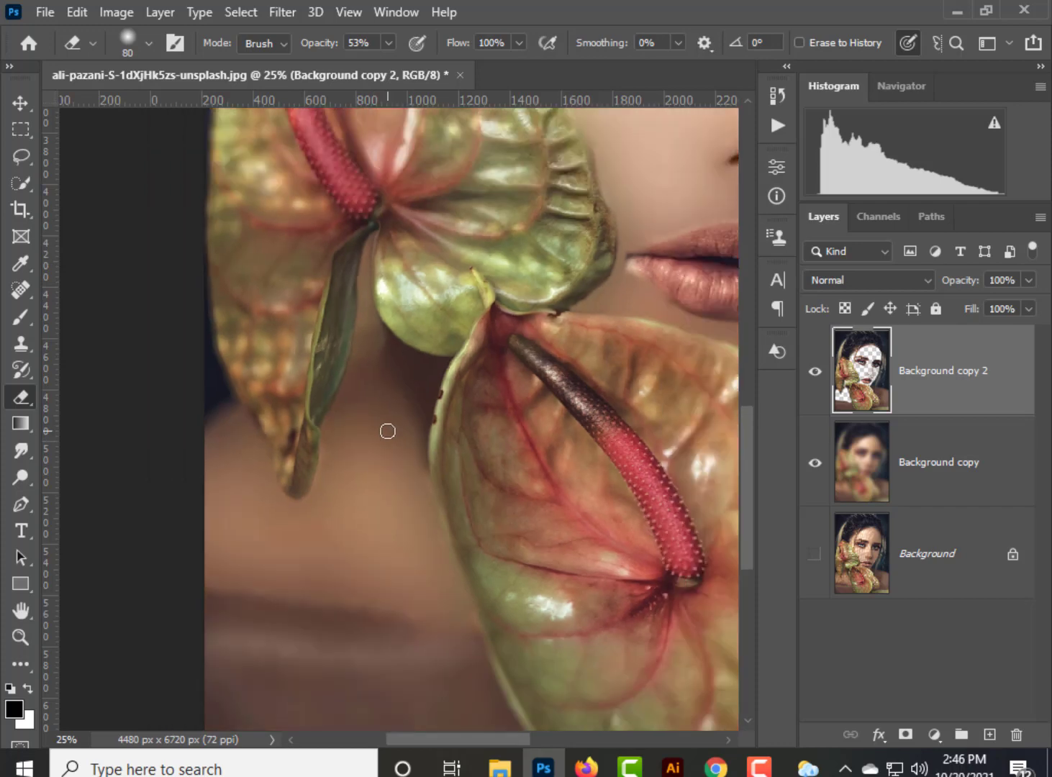
{"action": "key", "text": "ctrl+plus"}
{"action": "key", "text": "ctrl+plus"}
{"action": "key", "text": "ctrl+plus"}
{"action": "key", "text": "ctrl+plus"}
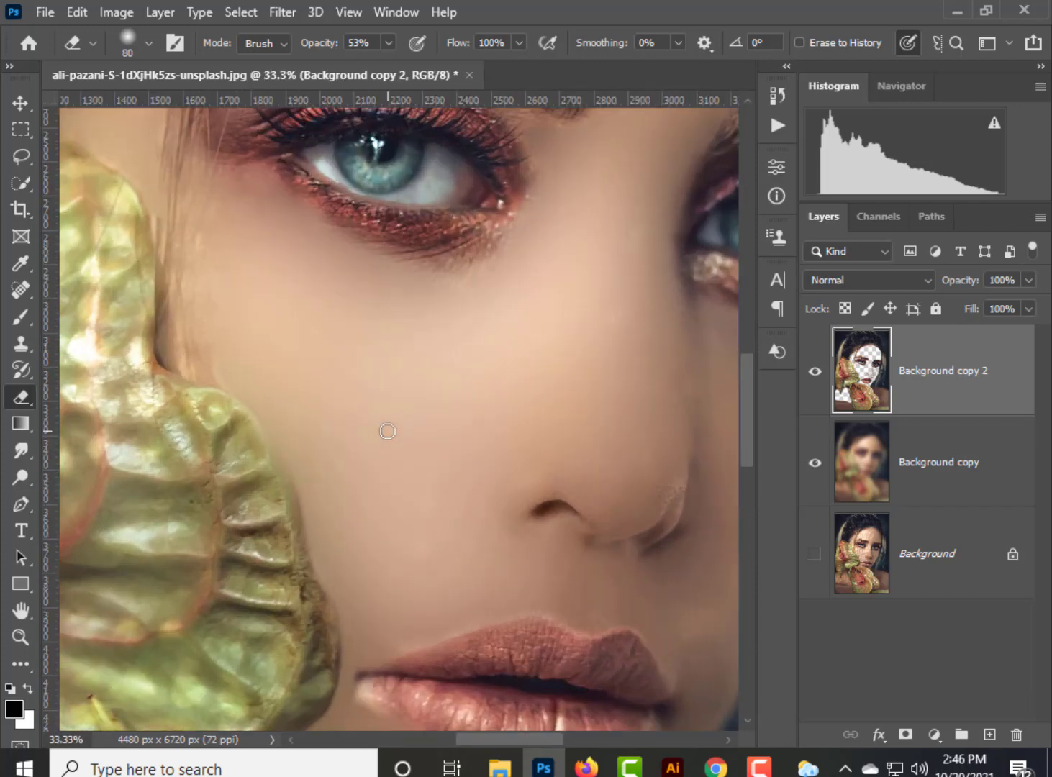
{"action": "left_click_drag", "start_coordinate": [217, 383], "coordinate": [355, 511]}
{"action": "mouse_move", "coordinate": [296, 475]}
{"action": "left_mouse_down"}
{"action": "mouse_move", "coordinate": [317, 503]}
{"action": "mouse_move", "coordinate": [340, 506]}
{"action": "mouse_move", "coordinate": [328, 464]}
{"action": "left_mouse_up"}
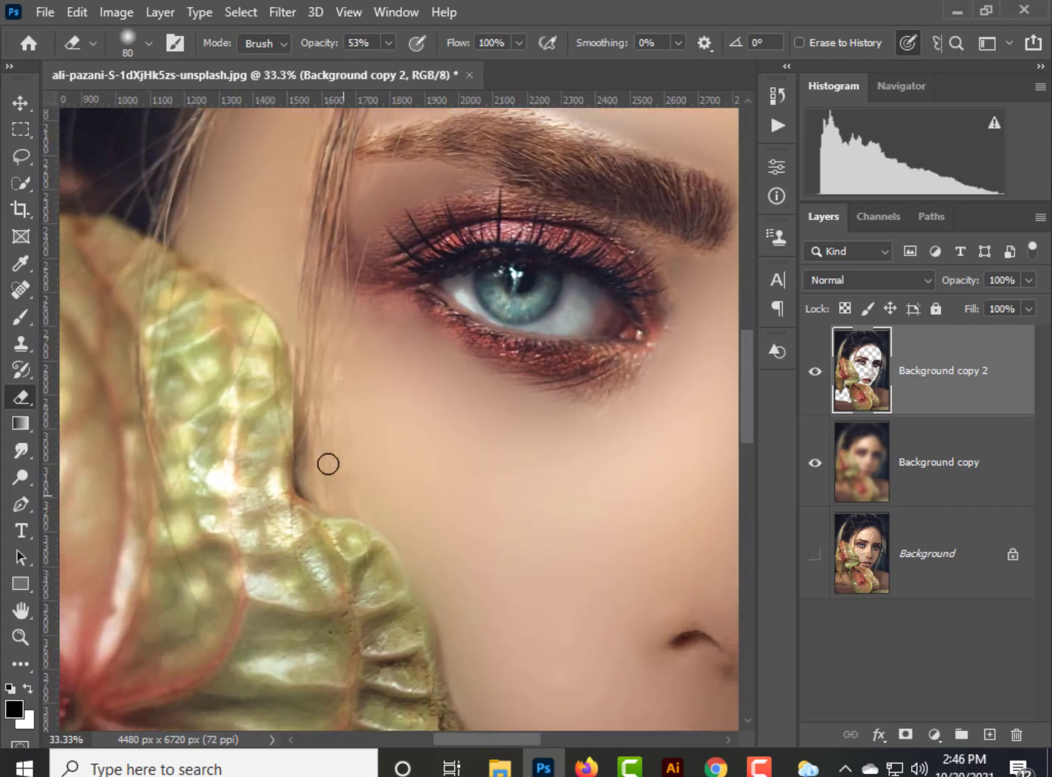
{"action": "scroll", "coordinate": [298, 356], "scroll_direction": "up", "scroll_amount": 5}
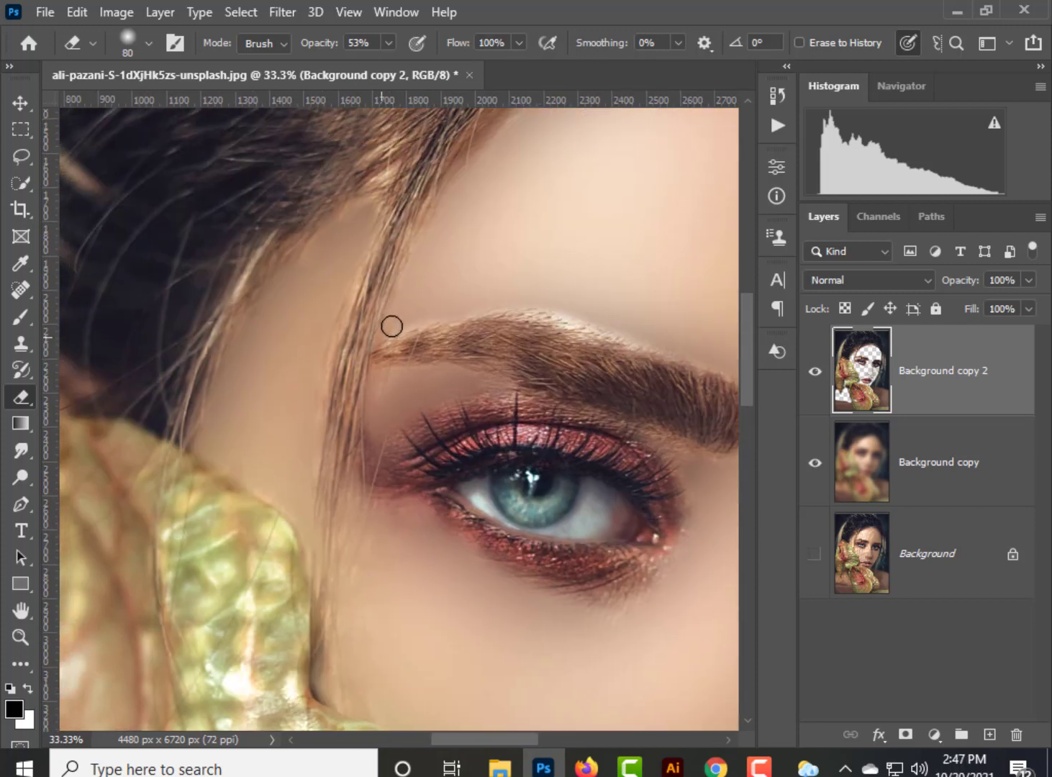
{"action": "left_click", "coordinate": [388, 43]}
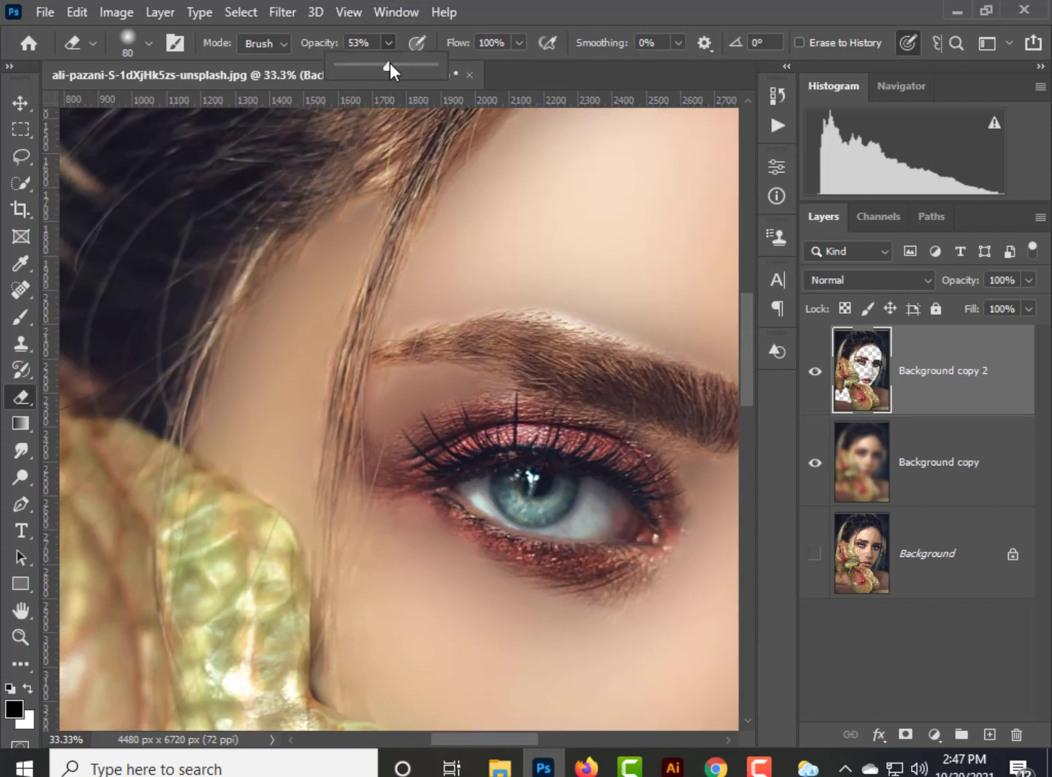
{"action": "left_click", "coordinate": [391, 294]}
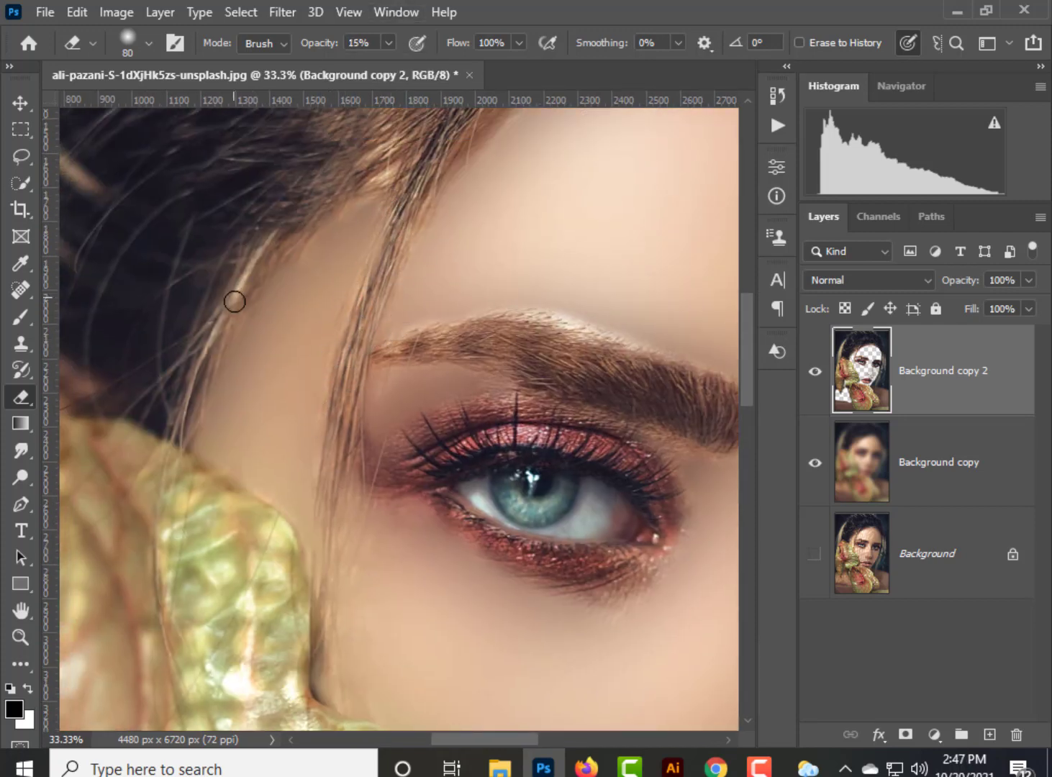
Blend the forehead skin along the hairline, down to the outer end of the shaded-side eyebrow.
{"action": "left_click_drag", "start_coordinate": [515, 189], "coordinate": [208, 521]}
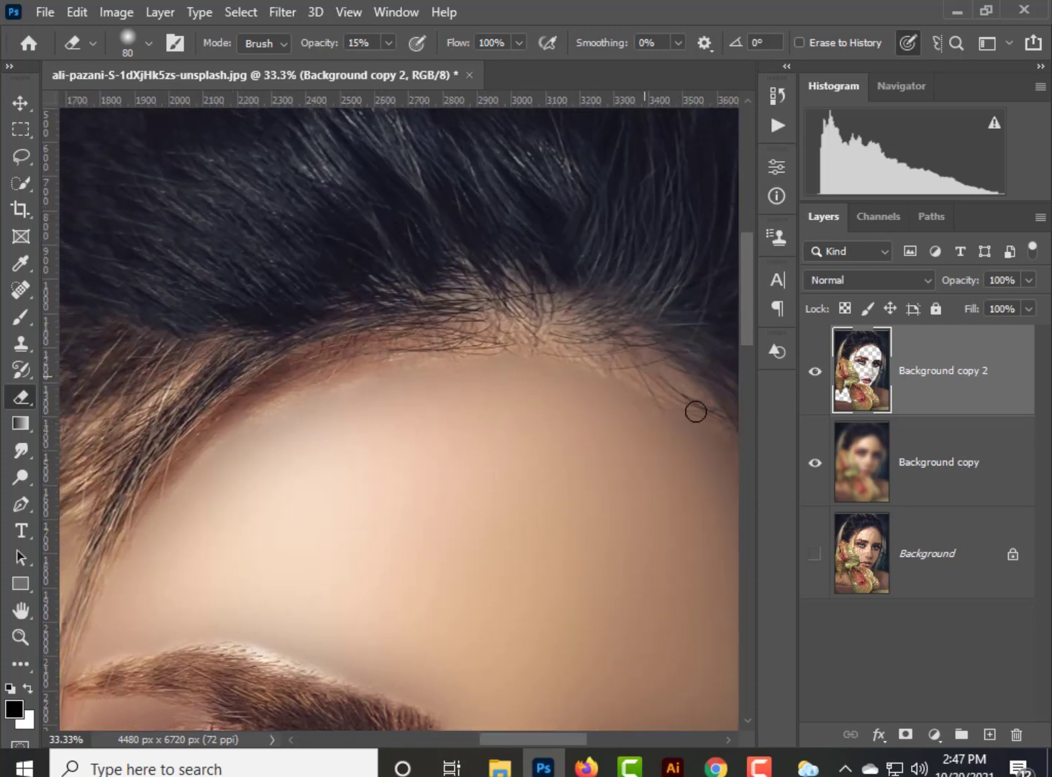
{"action": "left_click_drag", "start_coordinate": [499, 336], "coordinate": [268, 322]}
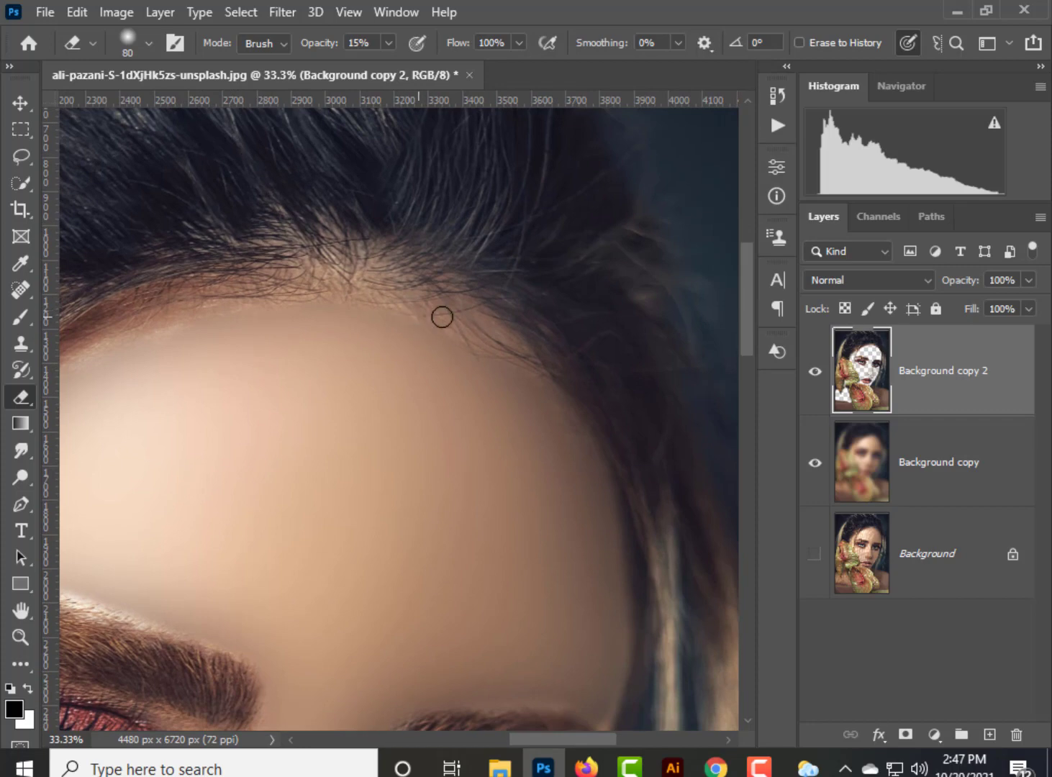
{"action": "left_click_drag", "start_coordinate": [463, 381], "coordinate": [492, 311]}
{"action": "left_click_drag", "start_coordinate": [522, 436], "coordinate": [483, 327]}
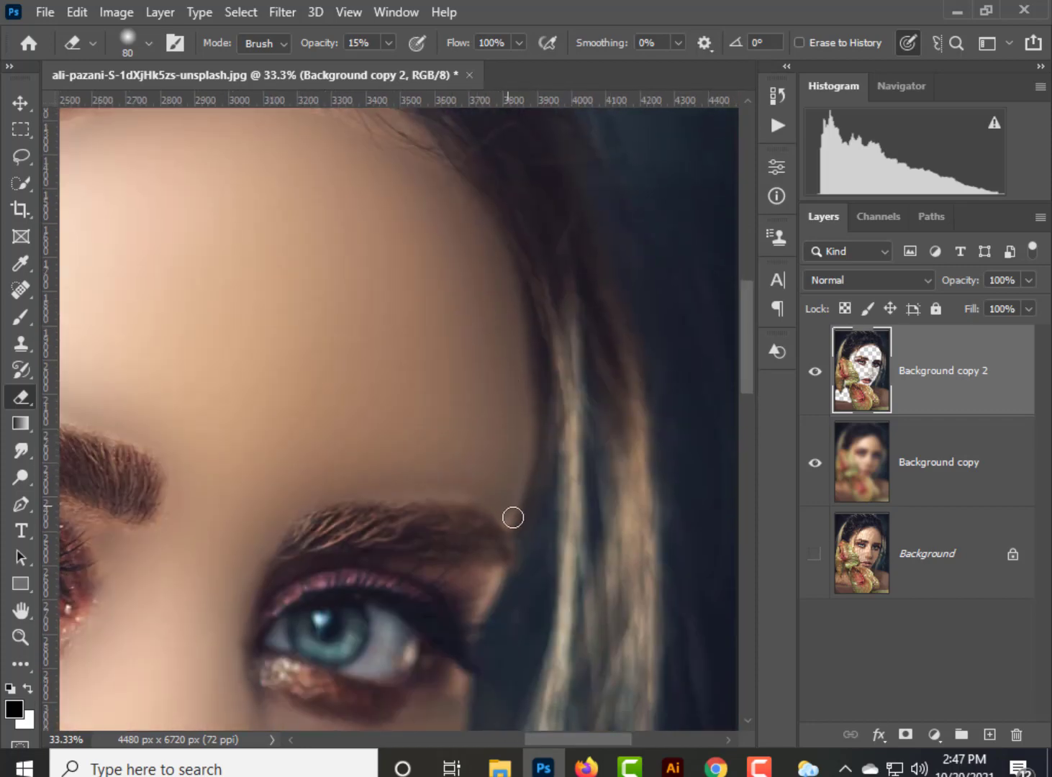
Soften the skin beneath the eyes and around the nostril, reducing the eraser to size 45.
{"action": "left_click_drag", "start_coordinate": [423, 387], "coordinate": [438, 196]}
{"action": "left_click_drag", "start_coordinate": [314, 301], "coordinate": [491, 171]}
{"action": "left_click_drag", "start_coordinate": [477, 439], "coordinate": [532, 413]}
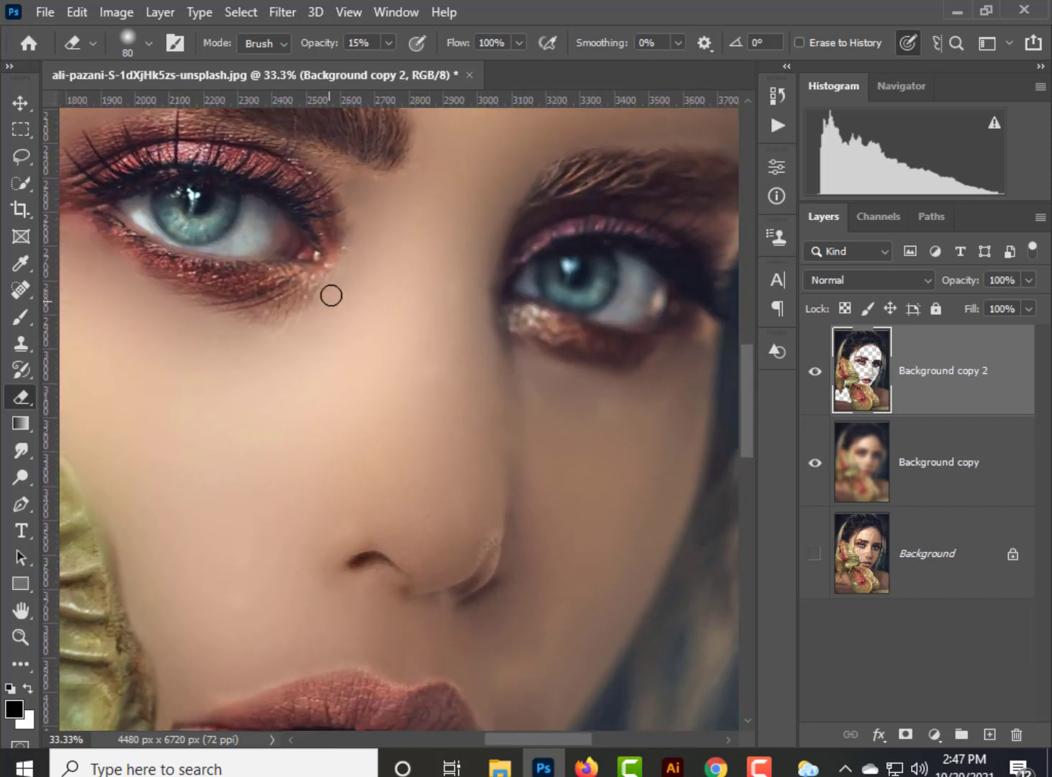
{"action": "scroll", "coordinate": [497, 450], "scroll_direction": "down", "scroll_amount": 3}
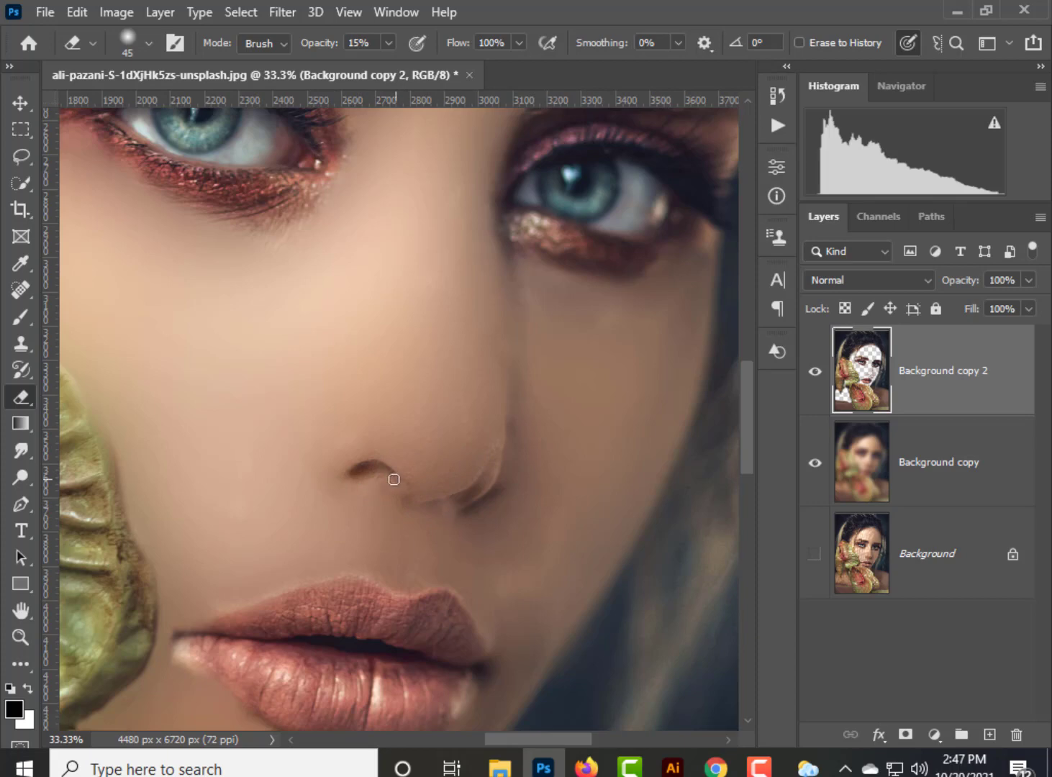
Blend the skin along the outline of the lips and their corners with the size 45 eraser at 15% opacity.
{"action": "key", "text": "ctrl+plus"}
{"action": "key", "text": "ctrl+plus"}
{"action": "left_click_drag", "start_coordinate": [403, 568], "coordinate": [424, 288]}
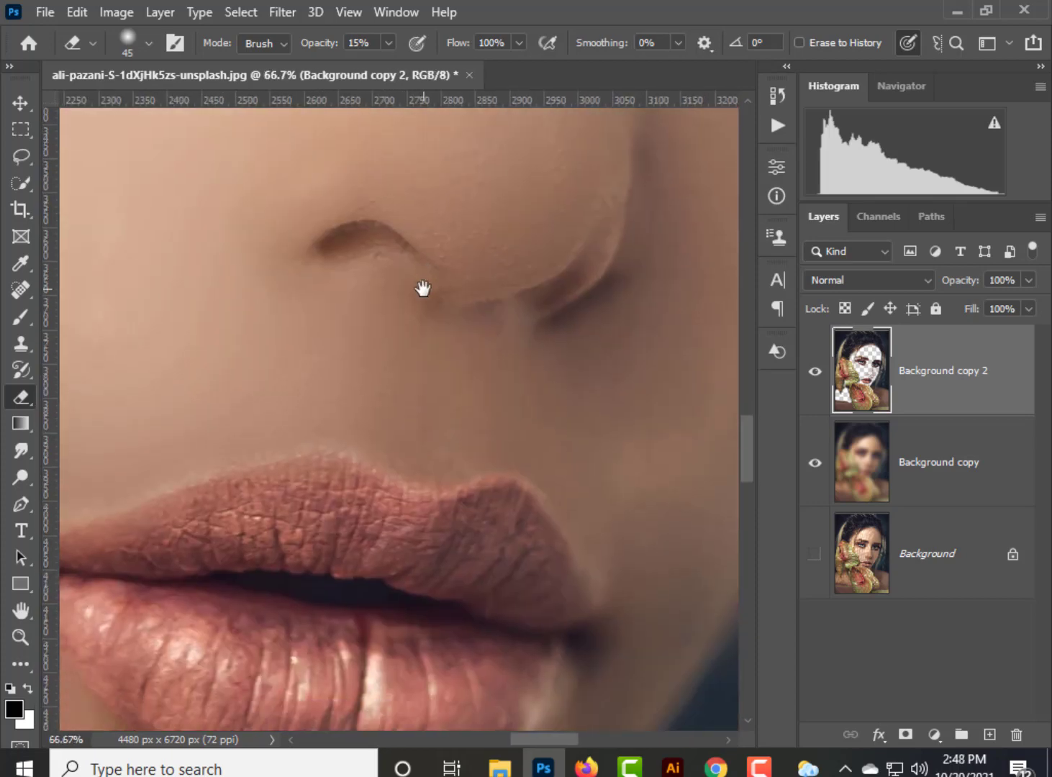
{"action": "left_click_drag", "start_coordinate": [171, 482], "coordinate": [292, 430]}
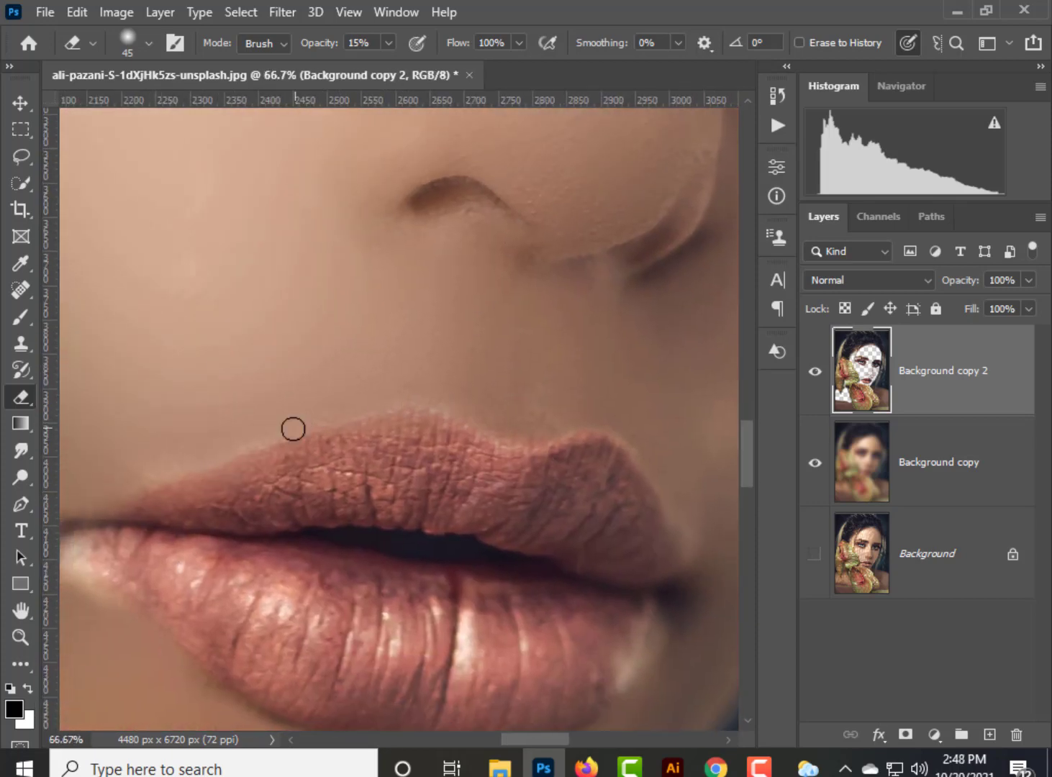
{"action": "left_click_drag", "start_coordinate": [129, 480], "coordinate": [239, 426]}
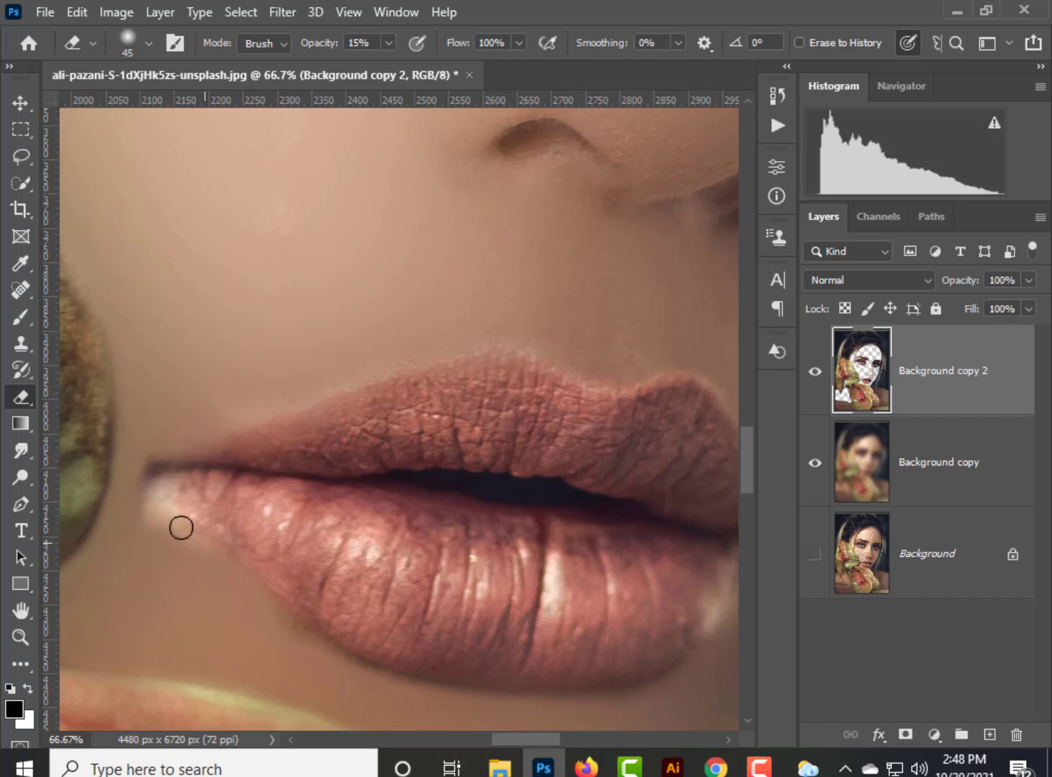
{"action": "left_click_drag", "start_coordinate": [719, 620], "coordinate": [542, 499]}
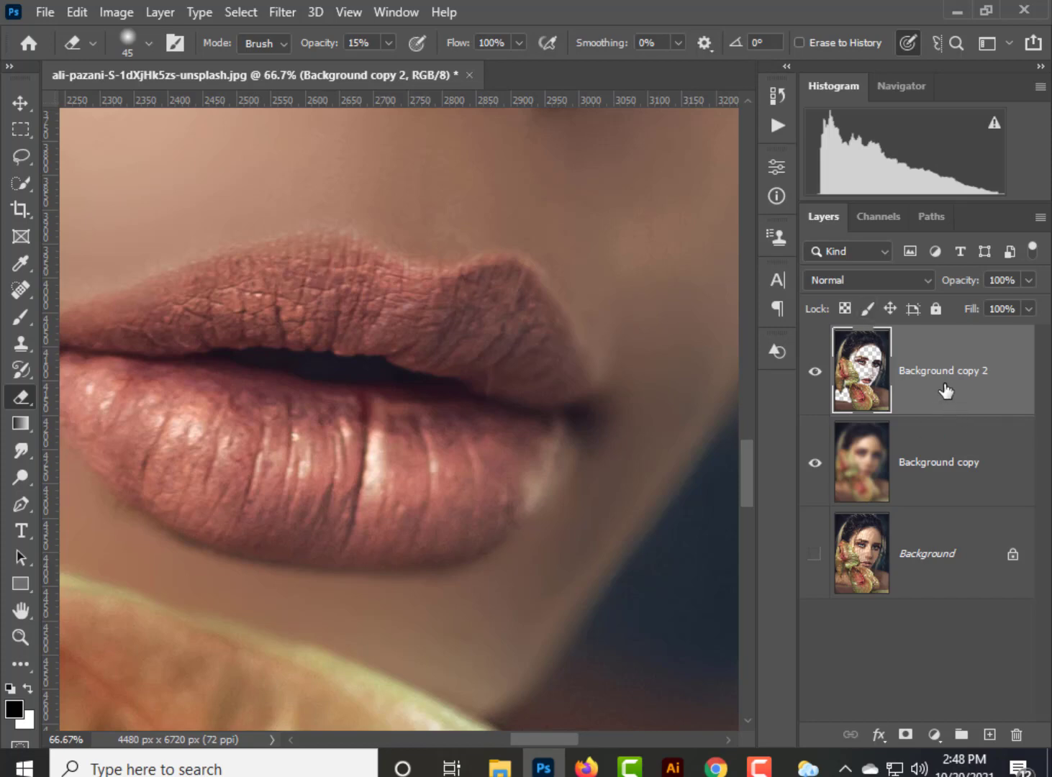
With a size 250 eraser at 100% opacity, soften the skin of the shaded shoulder beside the large flower.
{"action": "key", "text": "ctrl+minus"}
{"action": "key", "text": "ctrl+minus"}
{"action": "key", "text": "ctrl+minus"}
{"action": "key", "text": "ctrl+minus"}
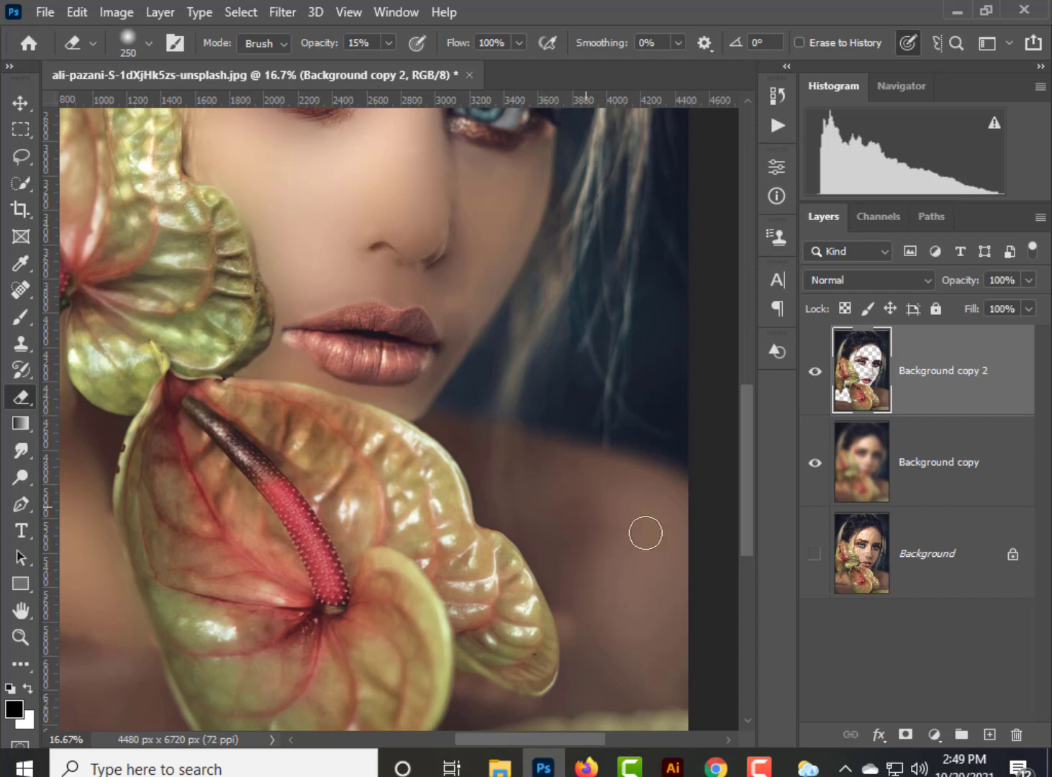
{"action": "left_click", "coordinate": [388, 42]}
{"action": "left_click", "coordinate": [588, 521]}
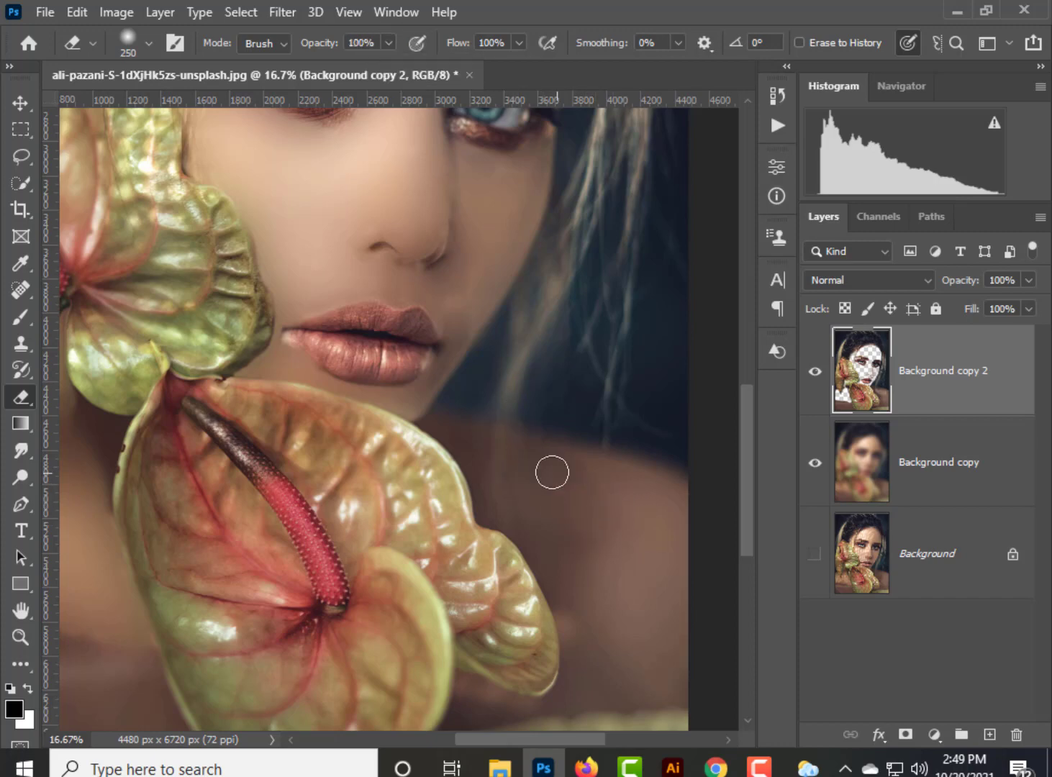
{"action": "mouse_move", "coordinate": [601, 545]}
{"action": "left_mouse_down"}
{"action": "mouse_move", "coordinate": [450, 444]}
{"action": "mouse_move", "coordinate": [403, 454]}
{"action": "mouse_move", "coordinate": [381, 439]}
{"action": "mouse_move", "coordinate": [327, 371]}
{"action": "mouse_move", "coordinate": [336, 357]}
{"action": "mouse_move", "coordinate": [378, 390]}
{"action": "mouse_move", "coordinate": [454, 526]}
{"action": "mouse_move", "coordinate": [437, 563]}
{"action": "mouse_move", "coordinate": [485, 591]}
{"action": "left_mouse_up"}
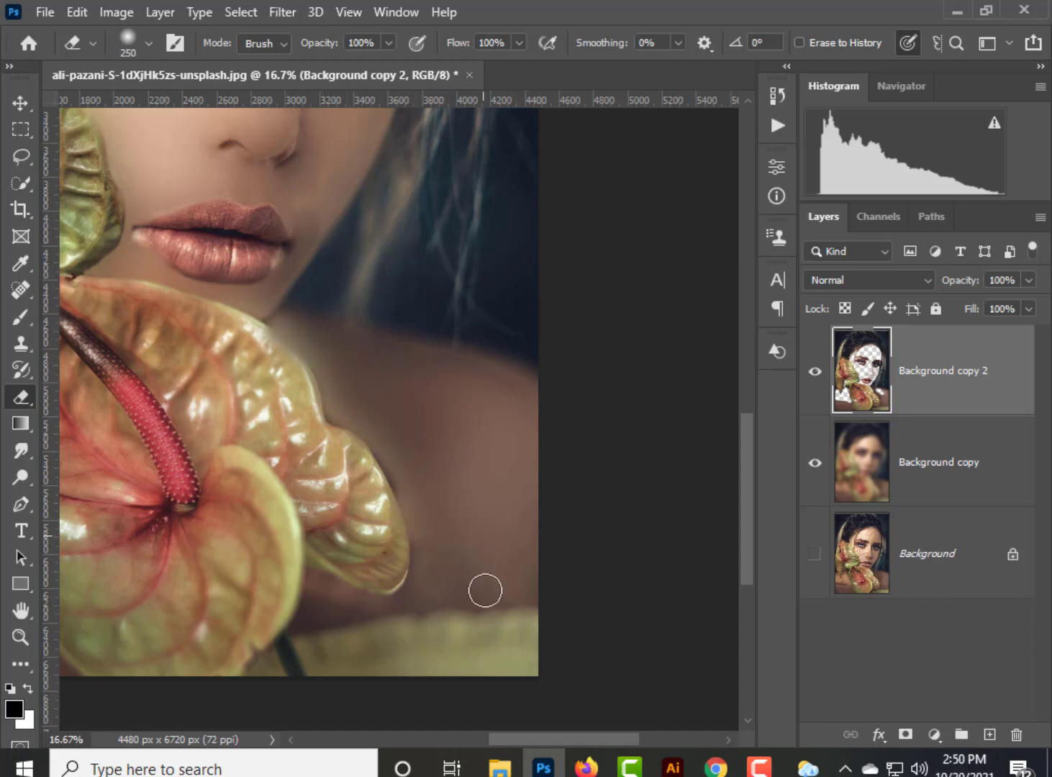
Reduce the eraser to size 175 and soften the shoulder skin along the large flower's edge up to the jaw.
{"action": "key", "text": "bracketleft"}
{"action": "key", "text": "bracketleft"}
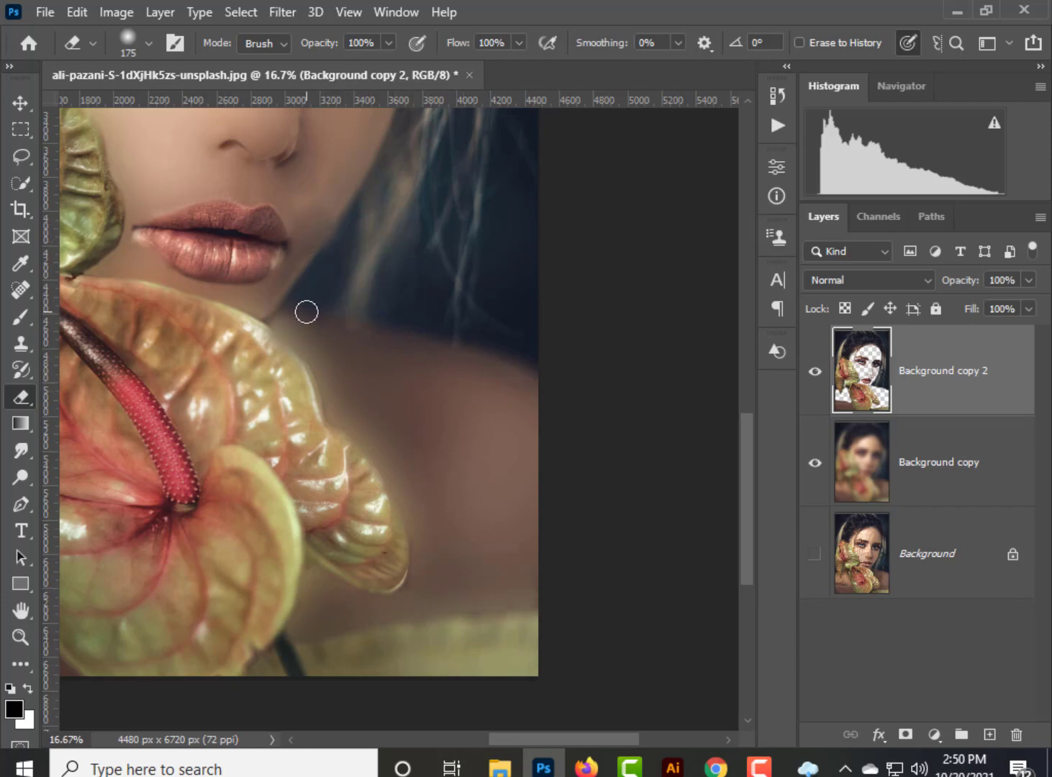
{"action": "scroll", "coordinate": [427, 484], "scroll_direction": "up", "scroll_amount": 5}
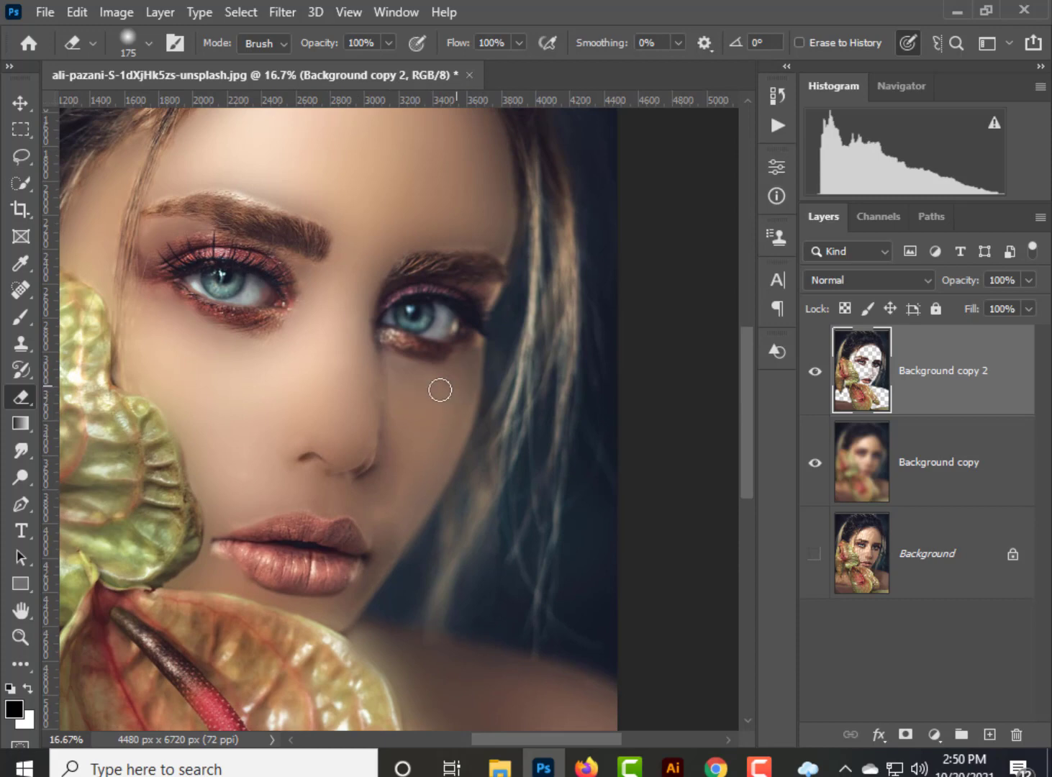
{"action": "scroll", "coordinate": [420, 437], "scroll_direction": "down", "scroll_amount": 2}
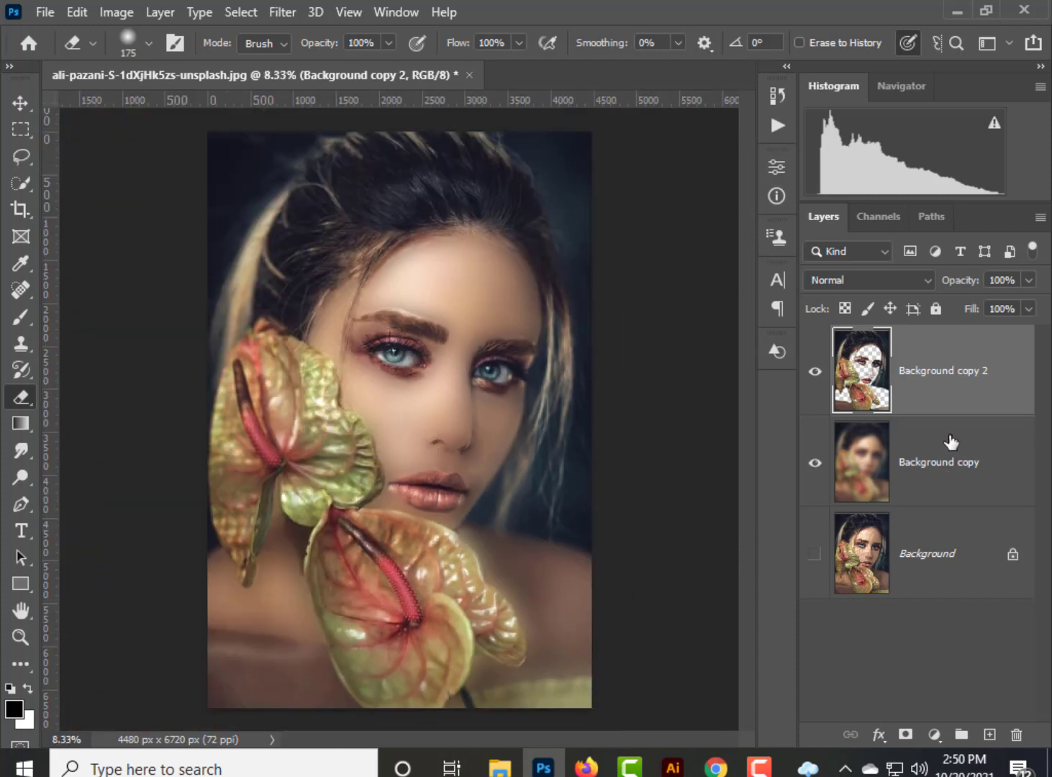
Merge the erased top layer with the blurred copy beneath it.
{"action": "left_click", "coordinate": [934, 734]}
{"action": "key", "text": "Escape"}
{"action": "left_click", "coordinate": [932, 496]}
{"action": "key", "text": "Delete"}
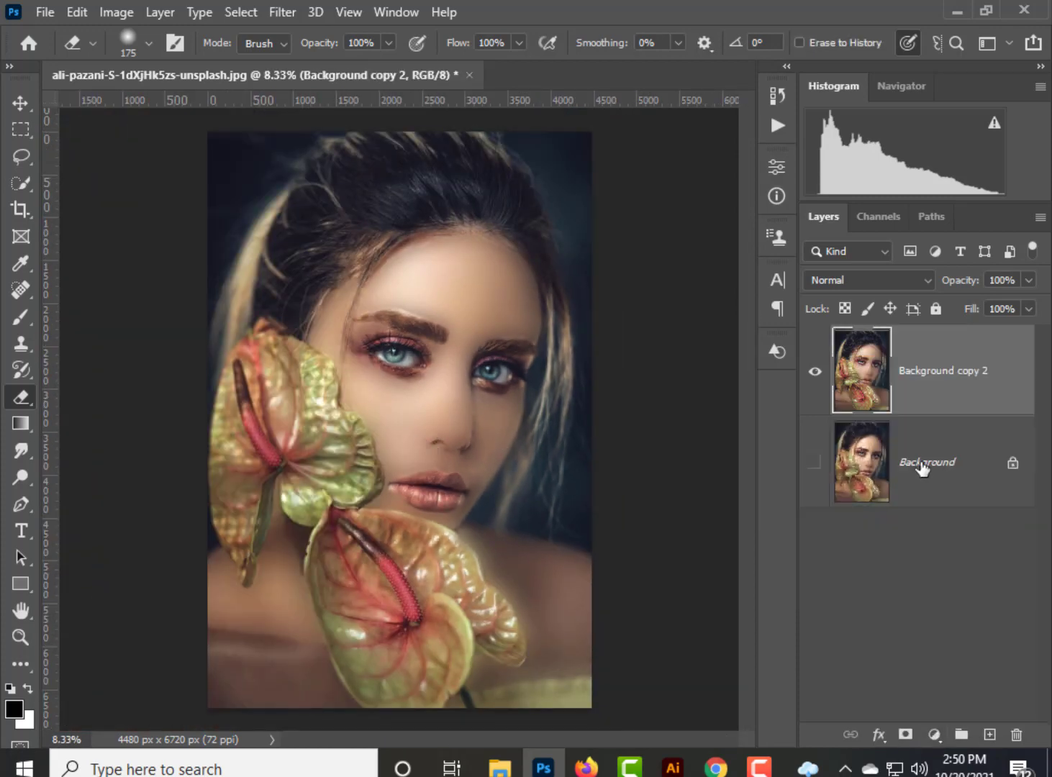
Add a Levels adjustment layer and darken the portrait by shifting the midtone and black input levels.
{"action": "left_click", "coordinate": [933, 735]}
{"action": "left_click", "coordinate": [922, 453]}
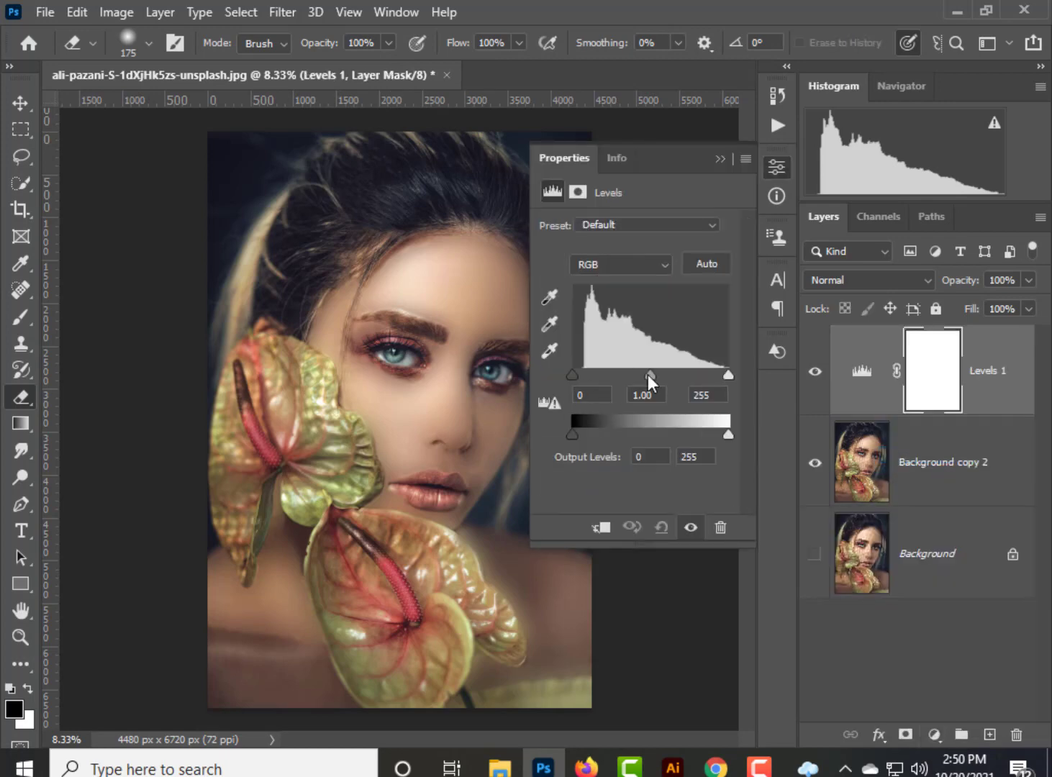
{"action": "left_click_drag", "start_coordinate": [649, 375], "coordinate": [660, 375]}
{"action": "left_click_drag", "start_coordinate": [575, 376], "coordinate": [586, 376]}
{"action": "left_click", "coordinate": [777, 167]}
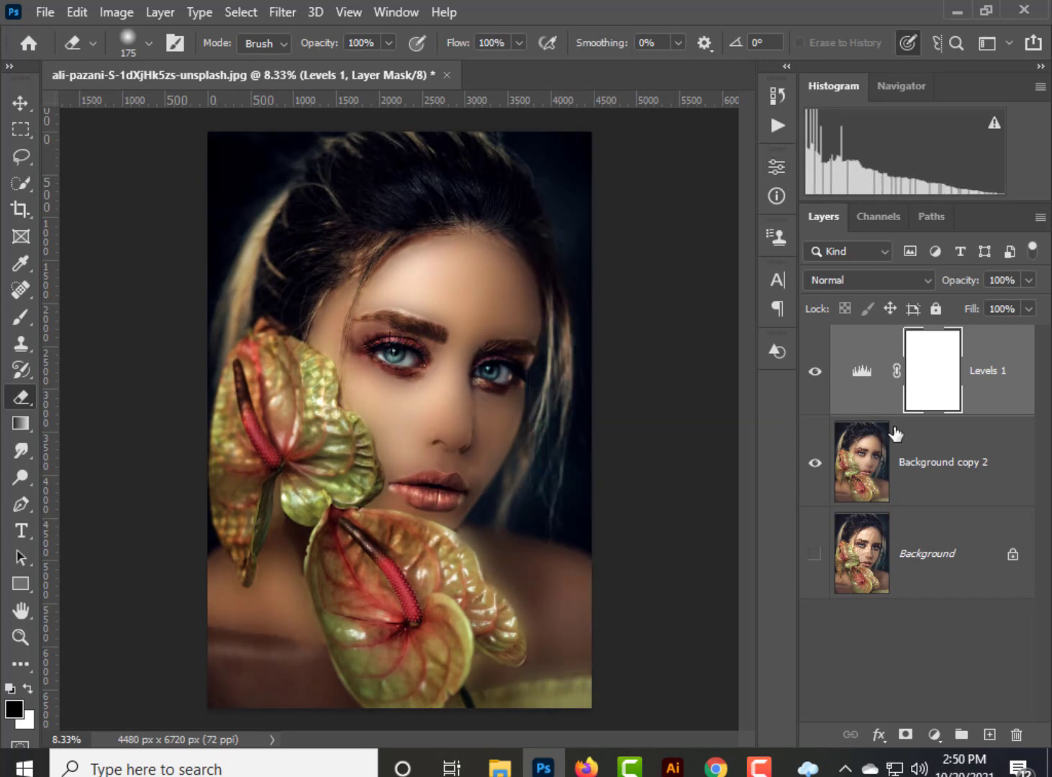
Merge the Levels adjustment with the retouched portrait layer and open the Camera Raw Filter on the result.
{"action": "left_click", "coordinate": [961, 487]}
{"action": "key", "text": "ctrl+e"}
{"action": "left_click", "coordinate": [283, 12]}
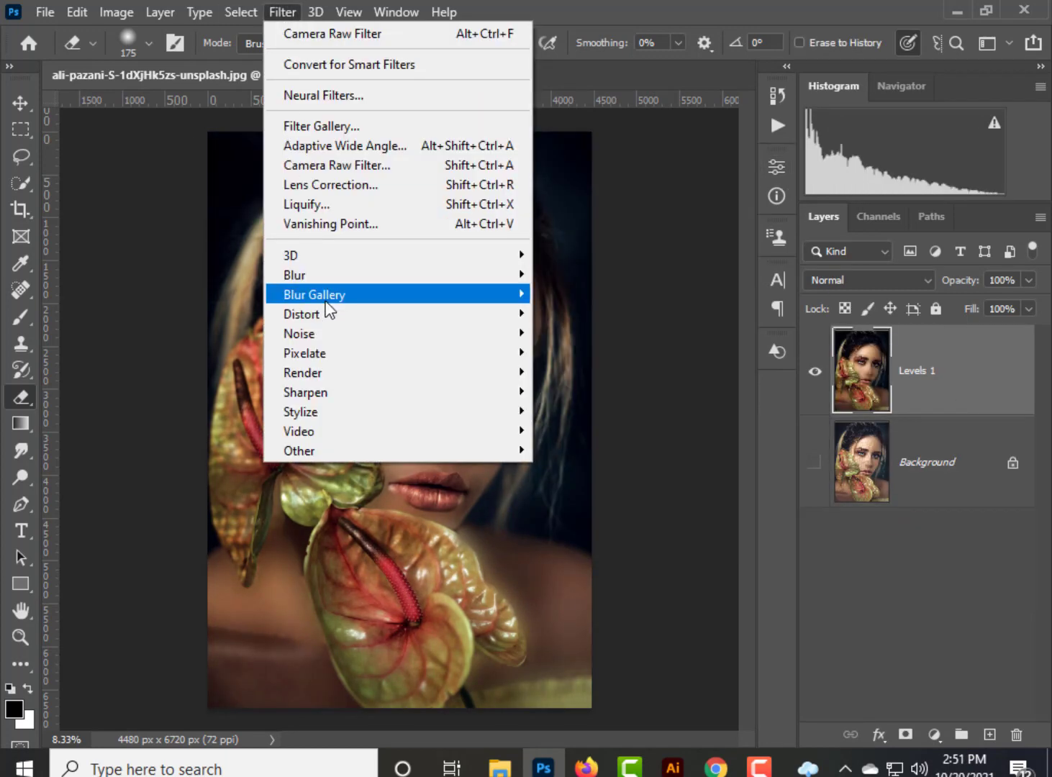
{"action": "left_click", "coordinate": [355, 164]}
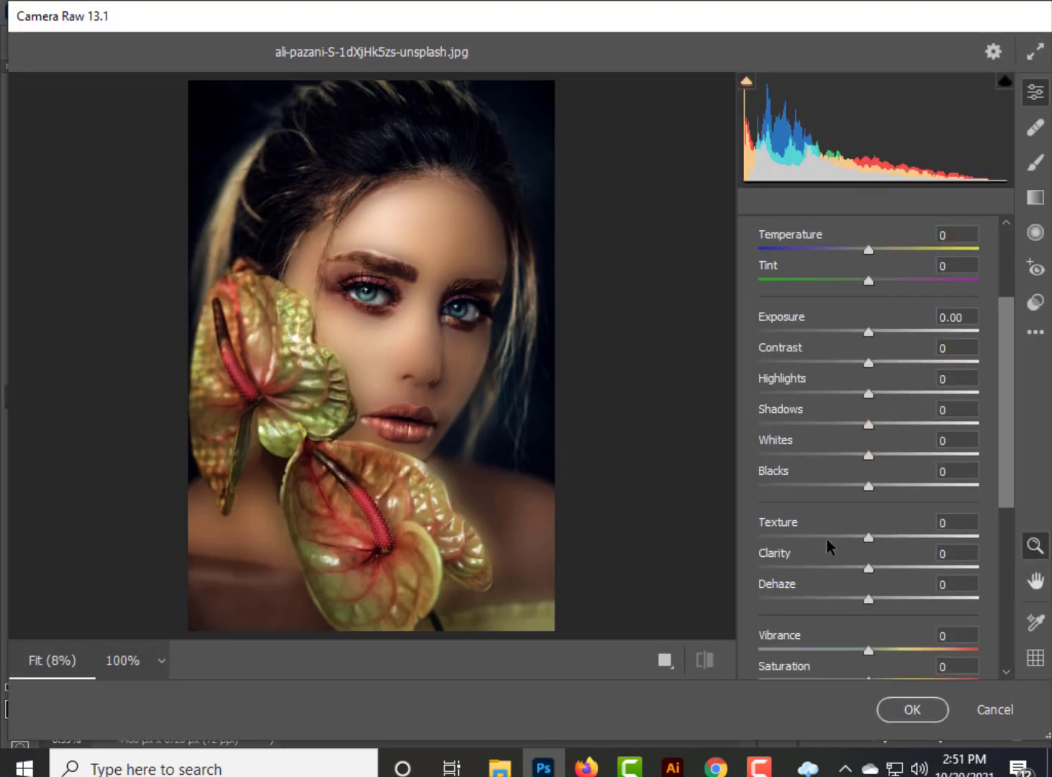
Set the Contrast to 2 and readjust the Exposure after trying -0.20.
{"action": "left_click_drag", "start_coordinate": [868, 334], "coordinate": [933, 344]}
{"action": "type", "text": "2"}
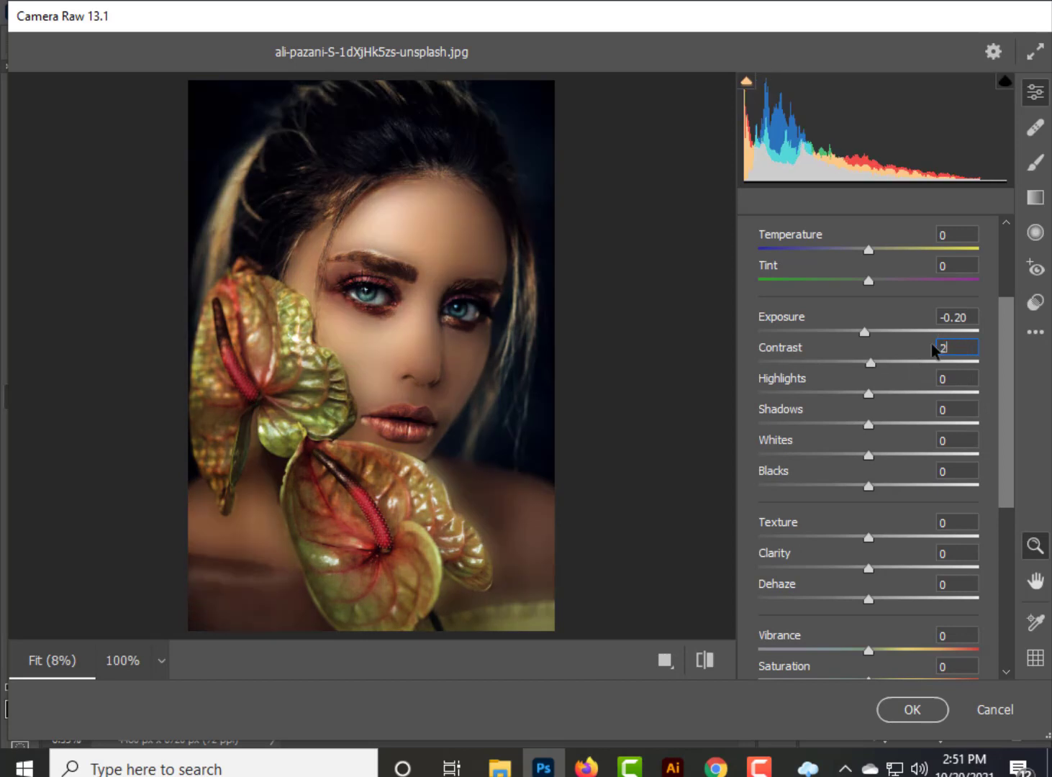
{"action": "left_click", "coordinate": [942, 316]}
Raise the Texture to +74 and apply the Camera Raw Filter to the portrait.
{"action": "scroll", "coordinate": [895, 422], "scroll_direction": "down", "scroll_amount": 3}
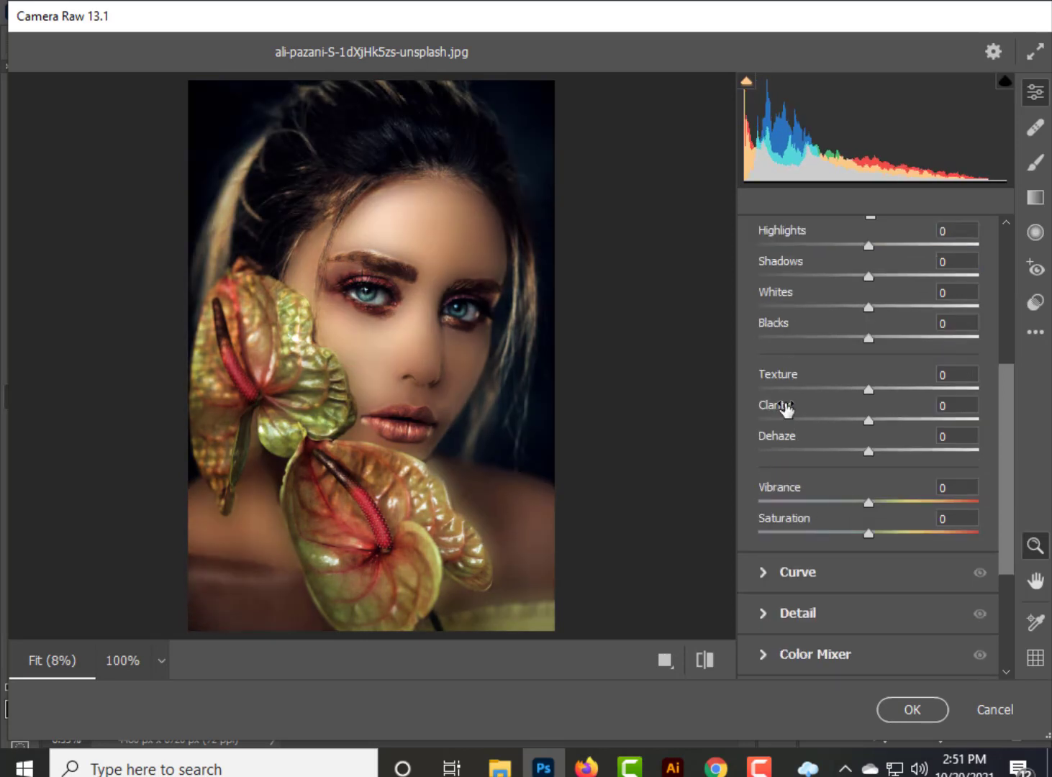
{"action": "left_click_drag", "start_coordinate": [940, 393], "coordinate": [950, 392]}
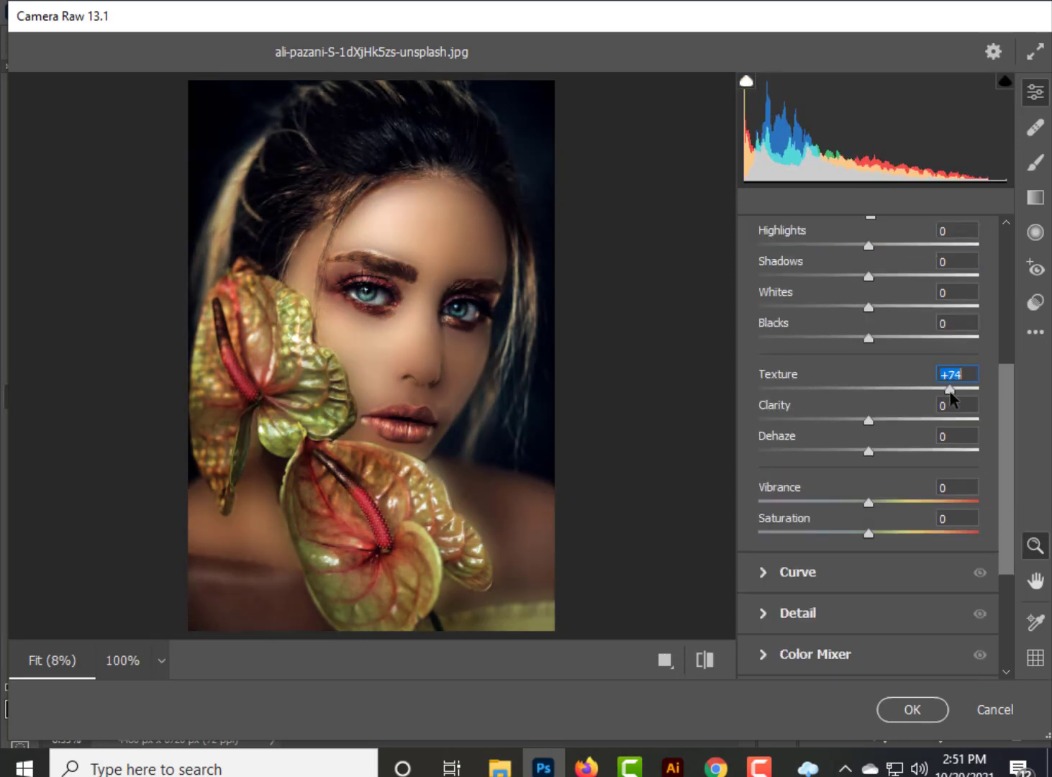
{"action": "left_click", "coordinate": [912, 710]}
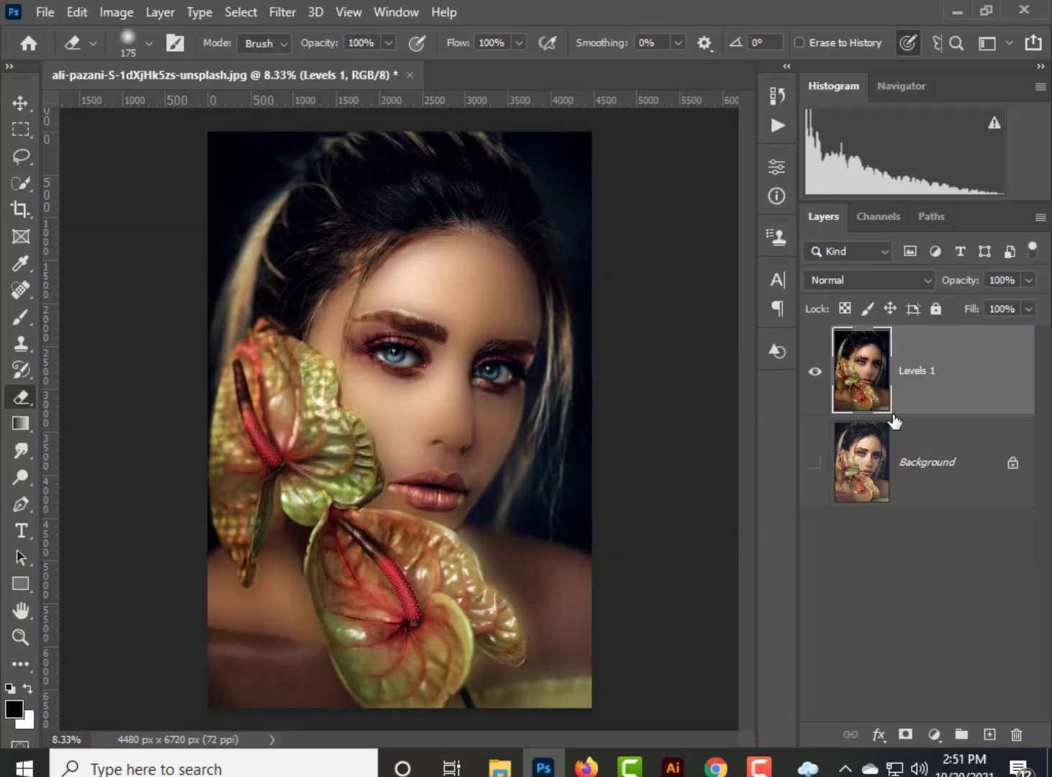
Duplicate the filtered Levels 1 layer, undoing the empty layer added by mistake.
{"action": "key", "text": "ctrl+plus"}
{"action": "key", "text": "ctrl+plus"}
{"action": "key", "text": "ctrl+plus"}
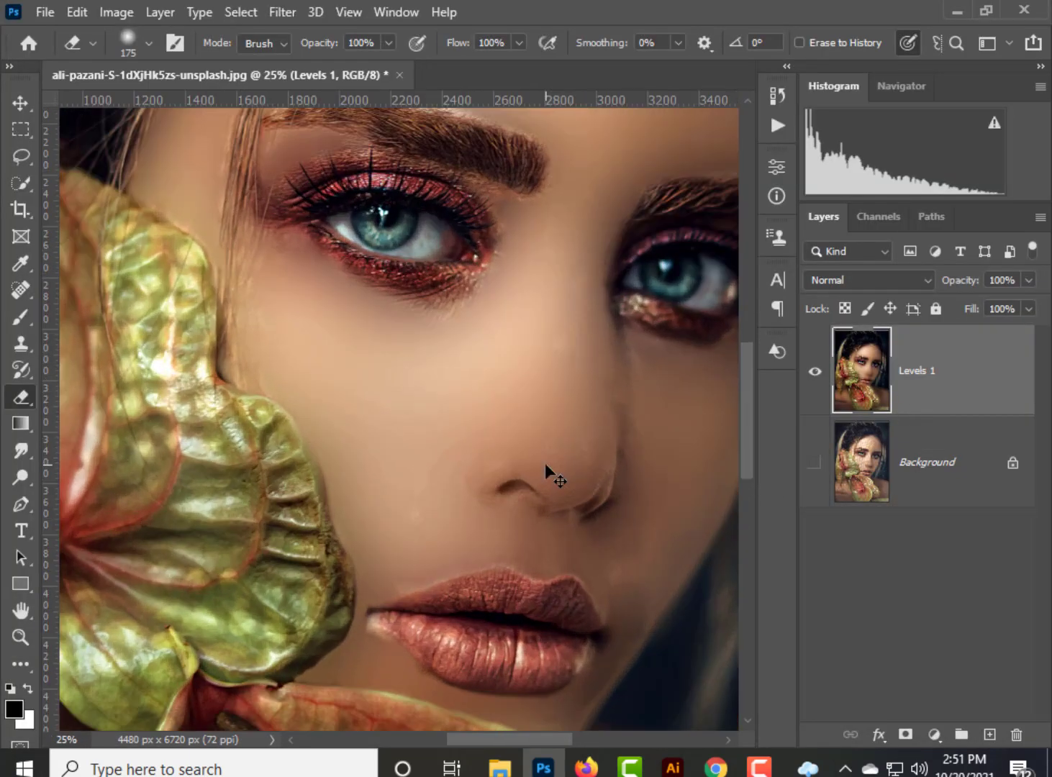
{"action": "left_click_drag", "start_coordinate": [529, 528], "coordinate": [455, 314]}
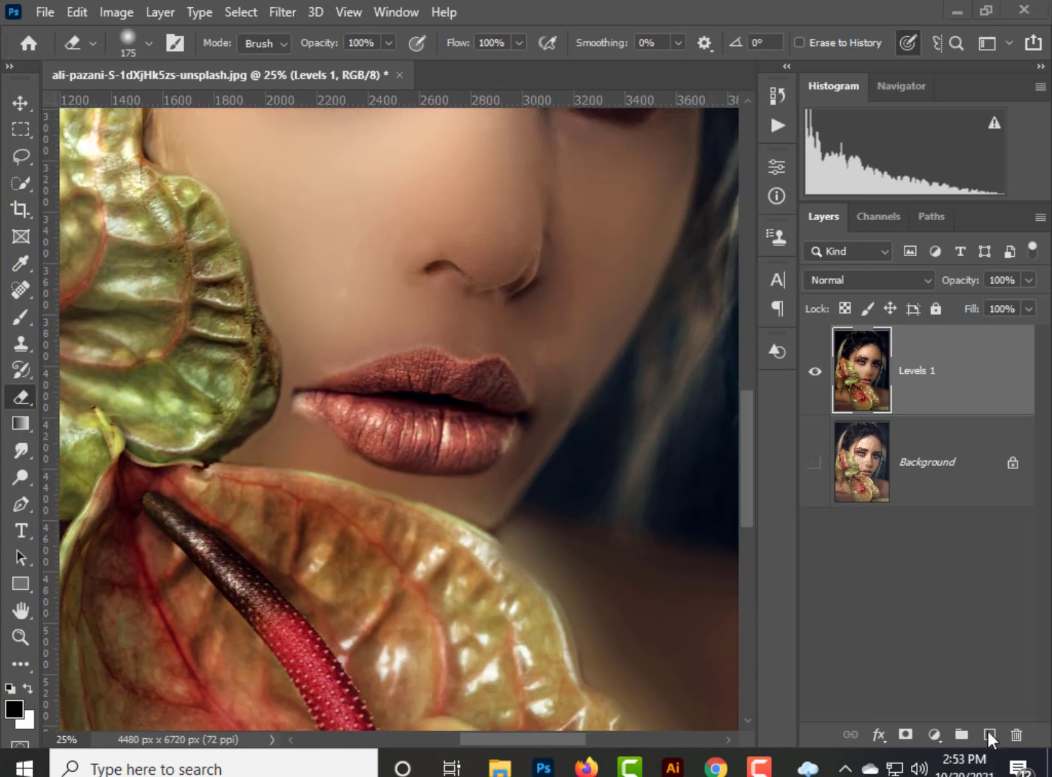
{"action": "left_click", "coordinate": [988, 733]}
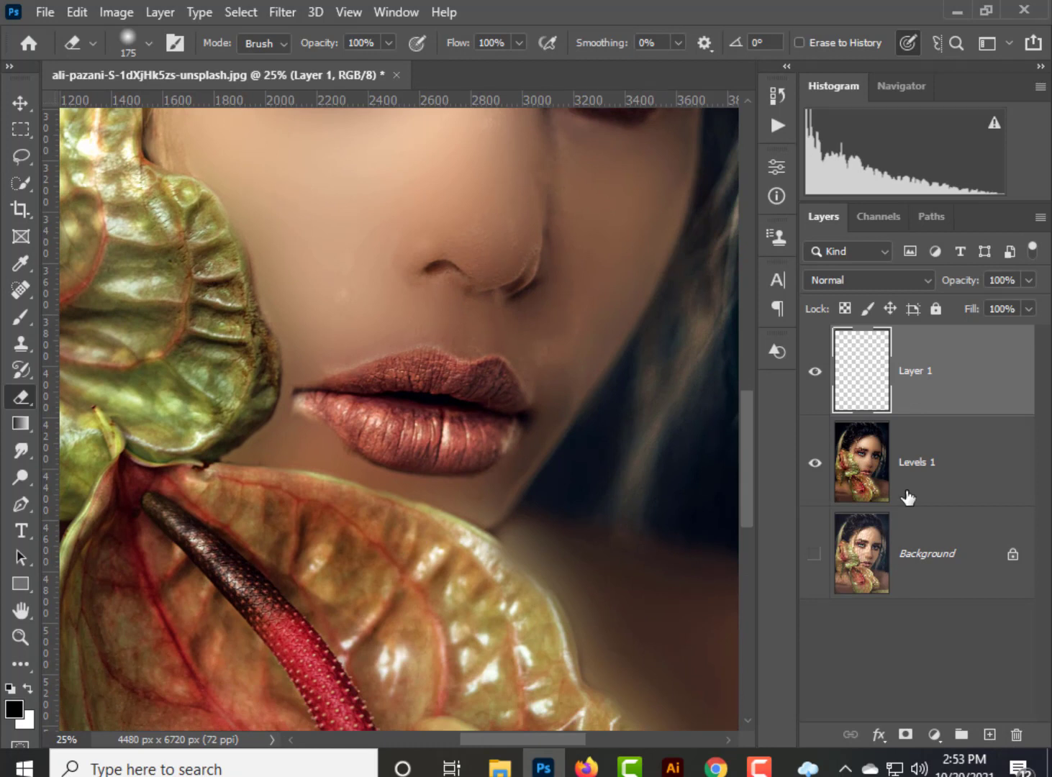
{"action": "key", "text": "ctrl+z"}
{"action": "left_click_drag", "start_coordinate": [915, 400], "coordinate": [988, 734]}
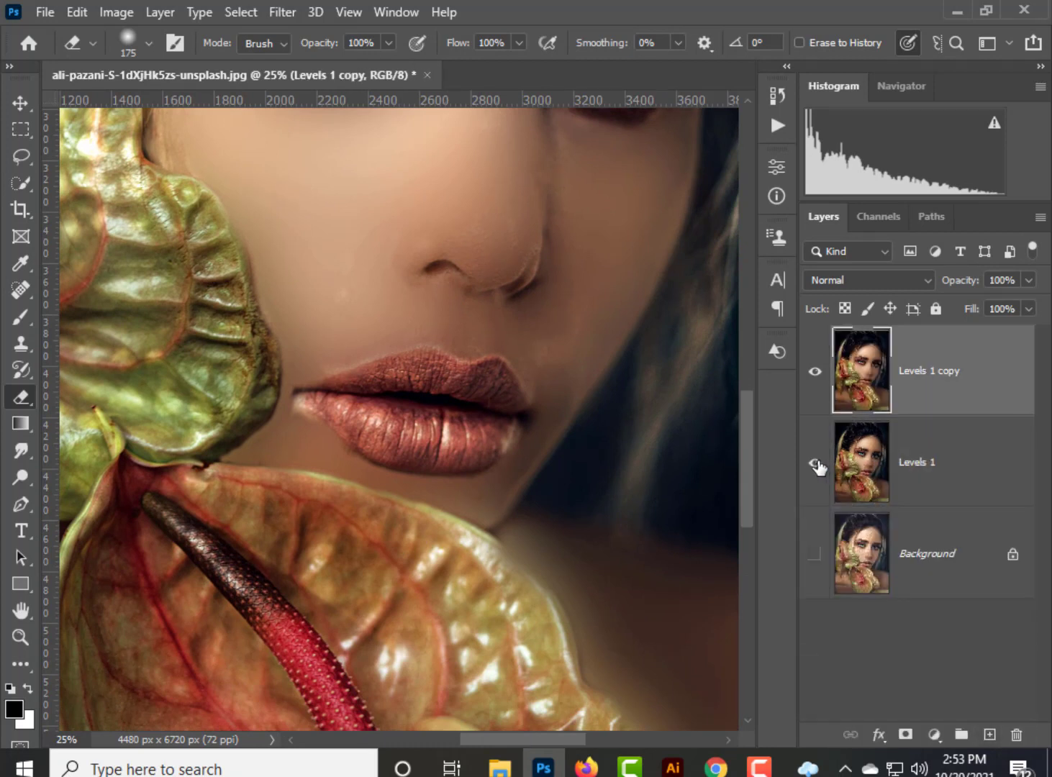
Add a bright red Solid Color fill layer above the portrait and invert its mask to hide the colour.
{"action": "left_click", "coordinate": [934, 733]}
{"action": "left_click", "coordinate": [898, 364]}
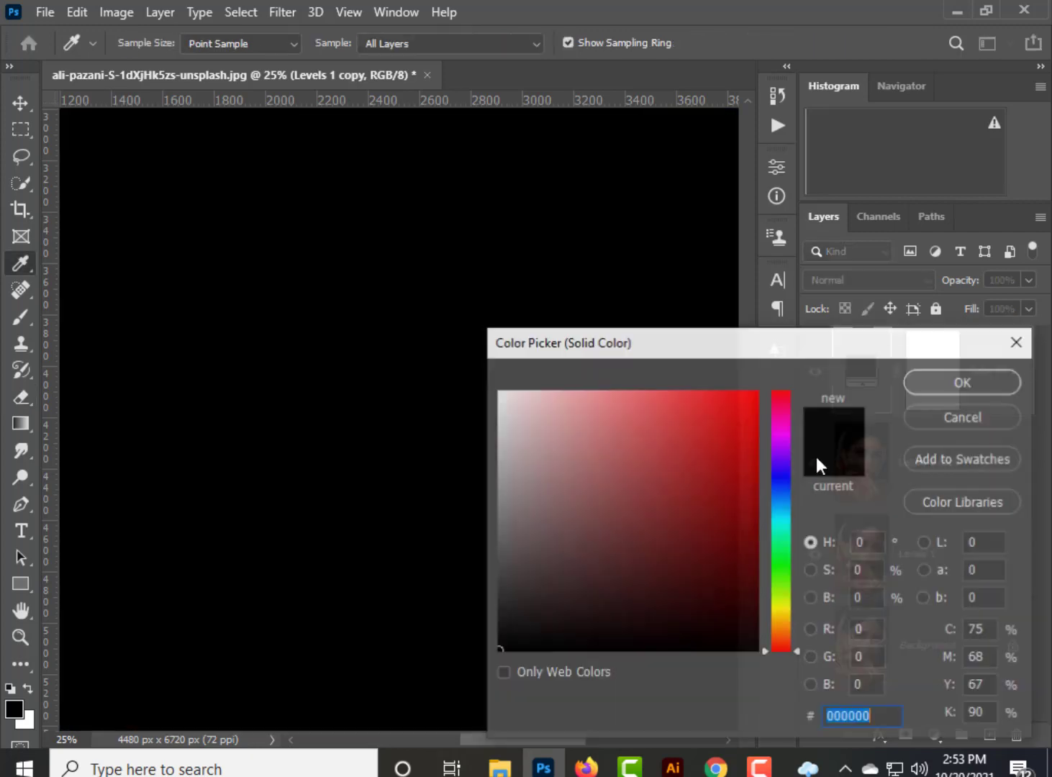
{"action": "left_click_drag", "start_coordinate": [752, 396], "coordinate": [777, 357]}
{"action": "left_click", "coordinate": [955, 375]}
{"action": "key", "text": "e"}
{"action": "left_click", "coordinate": [945, 396]}
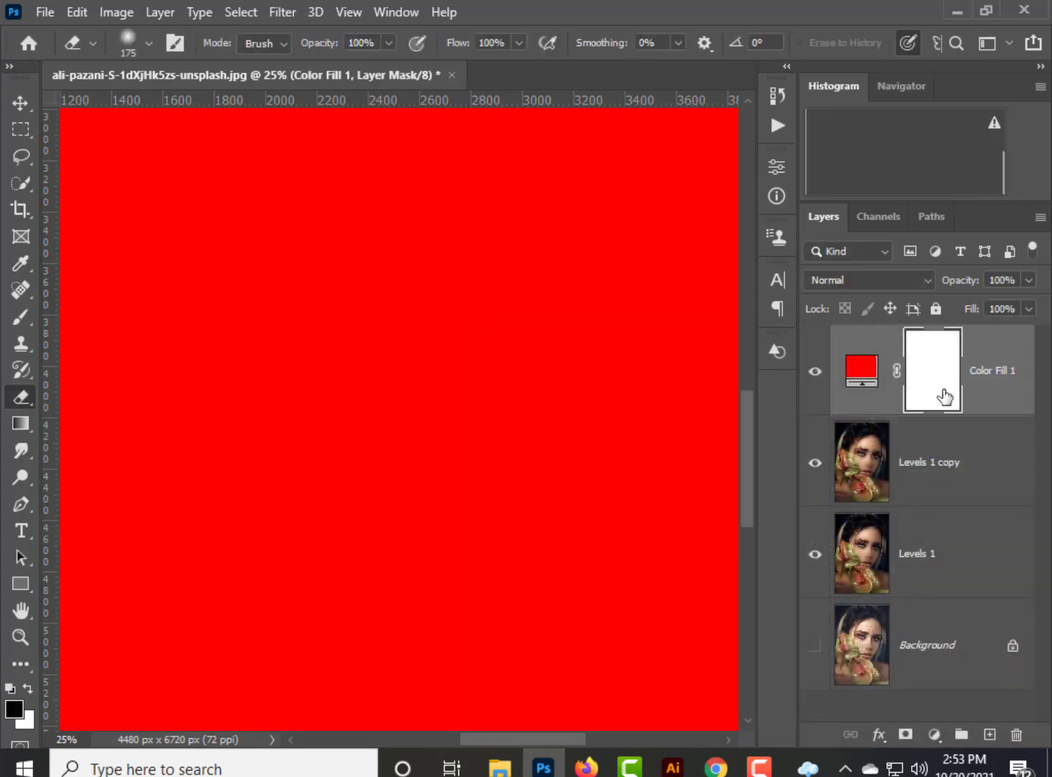
{"action": "key", "text": "ctrl+i"}
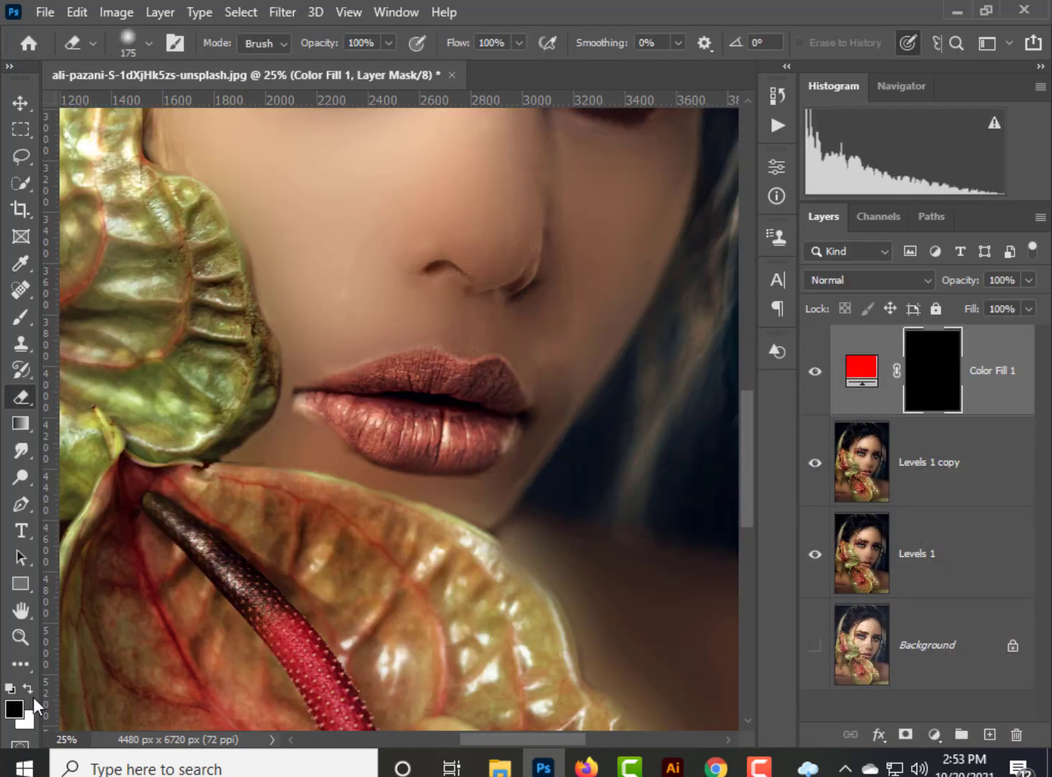
Paint white on the fill mask over most of the lower lip with a small soft brush and set the layer's blend mode to Overlay.
{"action": "left_click", "coordinate": [26, 324]}
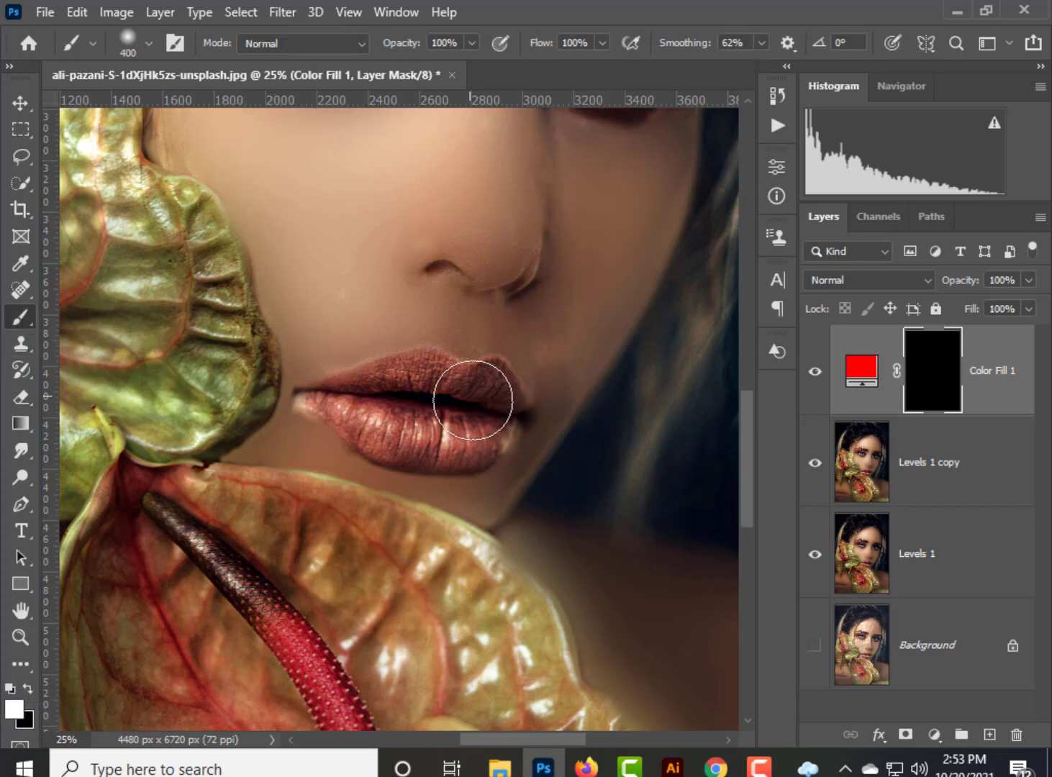
{"action": "key", "text": "ctrl+plus"}
{"action": "key", "text": "ctrl+plus"}
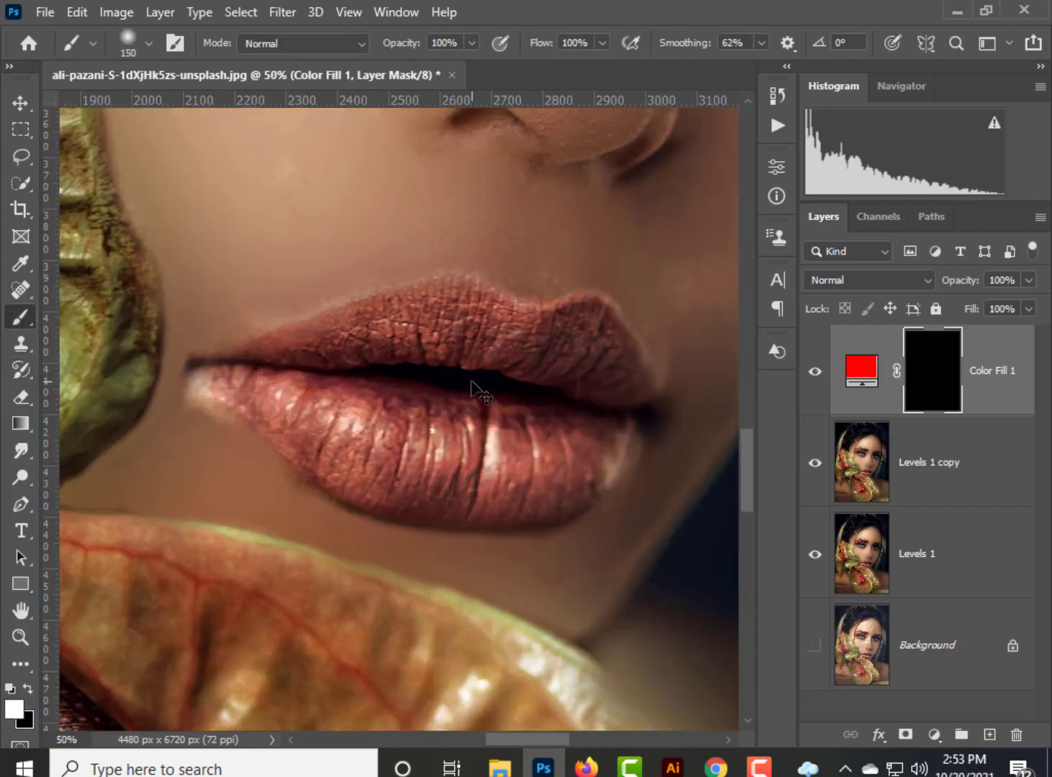
{"action": "key", "text": "ctrl+plus"}
{"action": "key", "text": "bracketleft"}
{"action": "key", "text": "bracketleft"}
{"action": "key", "text": "bracketleft"}
{"action": "key", "text": "bracketleft"}
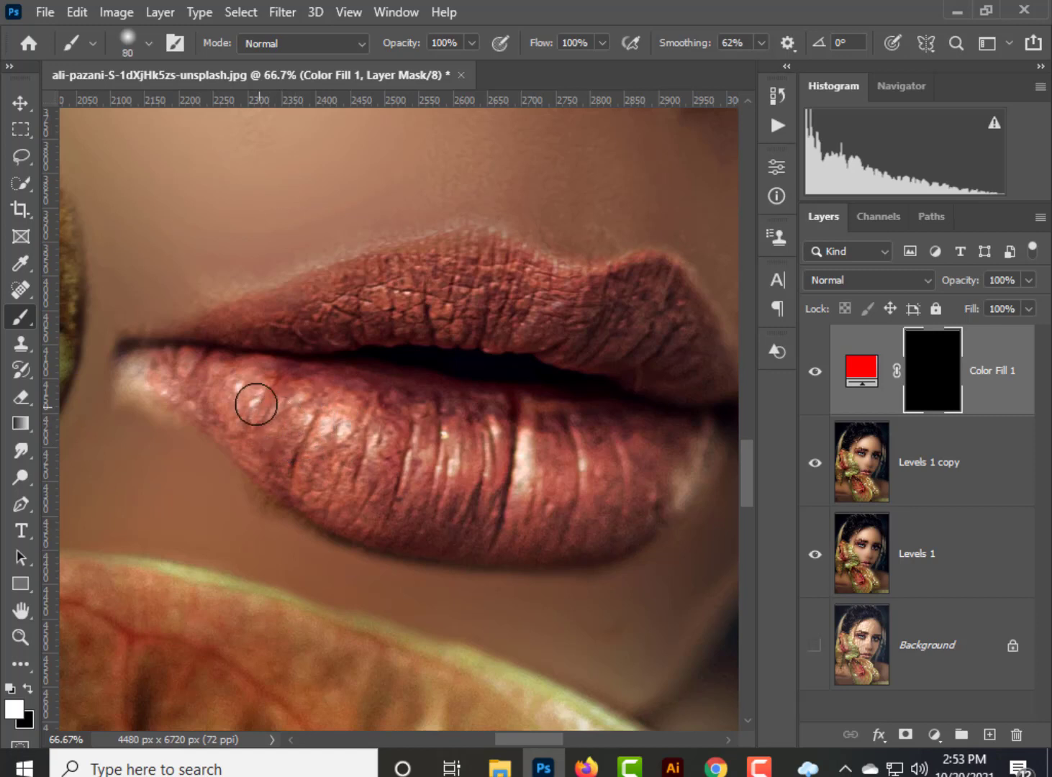
{"action": "mouse_move", "coordinate": [255, 404]}
{"action": "left_mouse_down"}
{"action": "mouse_move", "coordinate": [310, 435]}
{"action": "mouse_move", "coordinate": [187, 386]}
{"action": "mouse_move", "coordinate": [206, 382]}
{"action": "mouse_move", "coordinate": [201, 368]}
{"action": "mouse_move", "coordinate": [318, 406]}
{"action": "mouse_move", "coordinate": [376, 482]}
{"action": "mouse_move", "coordinate": [245, 424]}
{"action": "mouse_move", "coordinate": [345, 502]}
{"action": "mouse_move", "coordinate": [293, 478]}
{"action": "mouse_move", "coordinate": [327, 498]}
{"action": "mouse_move", "coordinate": [519, 512]}
{"action": "mouse_move", "coordinate": [359, 474]}
{"action": "mouse_move", "coordinate": [376, 444]}
{"action": "mouse_move", "coordinate": [270, 406]}
{"action": "mouse_move", "coordinate": [334, 462]}
{"action": "mouse_move", "coordinate": [375, 409]}
{"action": "mouse_move", "coordinate": [615, 448]}
{"action": "mouse_move", "coordinate": [668, 446]}
{"action": "mouse_move", "coordinate": [430, 463]}
{"action": "mouse_move", "coordinate": [615, 488]}
{"action": "mouse_move", "coordinate": [461, 532]}
{"action": "mouse_move", "coordinate": [342, 512]}
{"action": "mouse_move", "coordinate": [436, 534]}
{"action": "mouse_move", "coordinate": [425, 531]}
{"action": "left_mouse_up"}
{"action": "left_click", "coordinate": [867, 280]}
{"action": "left_click", "coordinate": [828, 482]}
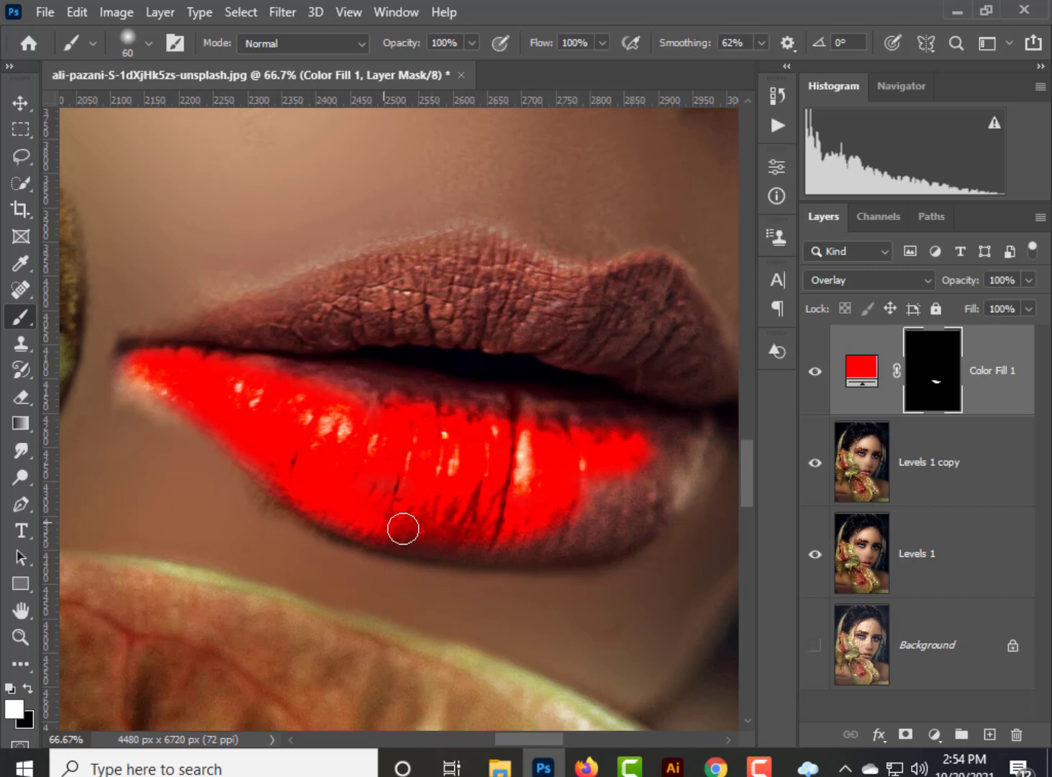
Extend the red mask painting to the lower lip's remaining edges and outer corner with a 60 px brush.
{"action": "key", "text": "bracketleft"}
{"action": "key", "text": "bracketleft"}
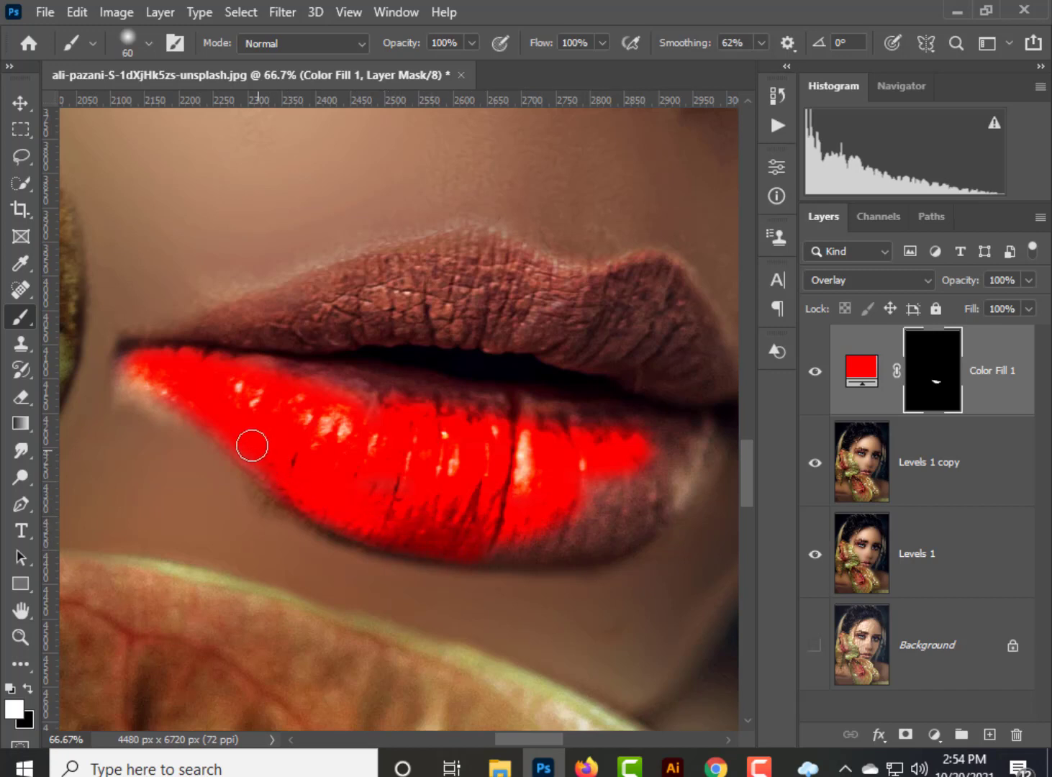
{"action": "mouse_move", "coordinate": [530, 550]}
{"action": "left_mouse_down"}
{"action": "mouse_move", "coordinate": [635, 527]}
{"action": "mouse_move", "coordinate": [610, 537]}
{"action": "mouse_move", "coordinate": [660, 508]}
{"action": "mouse_move", "coordinate": [692, 448]}
{"action": "left_mouse_up"}
{"action": "key", "text": "space"}
{"action": "mouse_move", "coordinate": [634, 498]}
{"action": "left_mouse_down"}
{"action": "mouse_move", "coordinate": [554, 490]}
{"action": "mouse_move", "coordinate": [483, 514]}
{"action": "mouse_move", "coordinate": [571, 476]}
{"action": "left_mouse_up"}
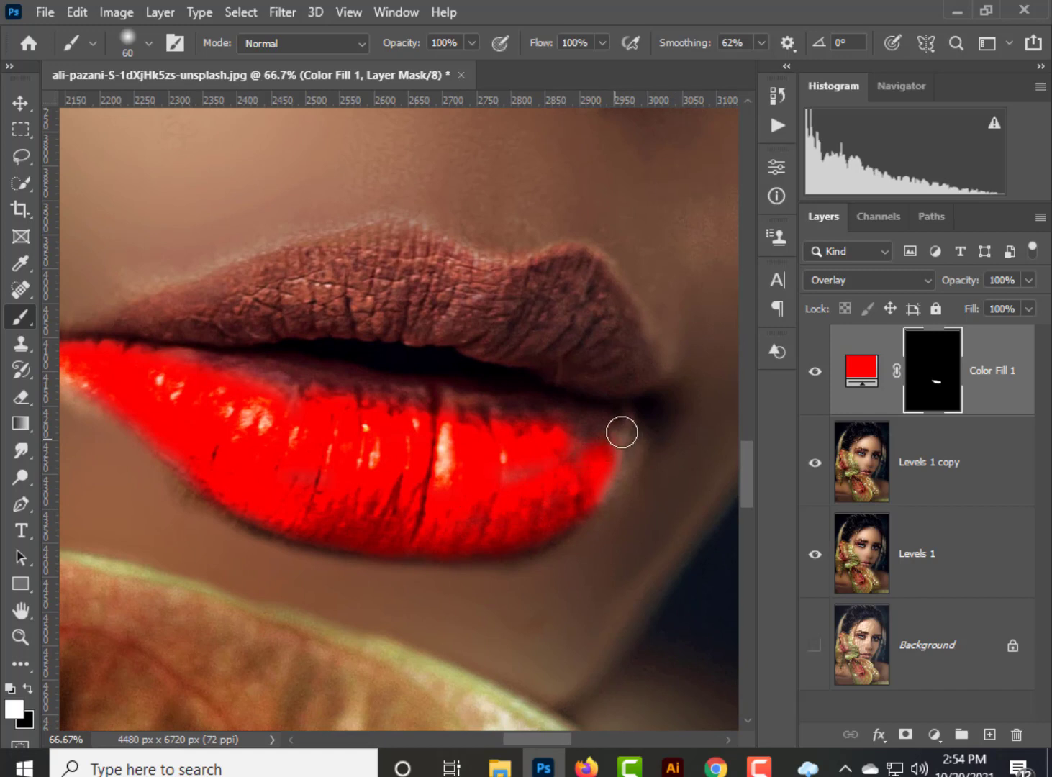
{"action": "mouse_move", "coordinate": [622, 431]}
{"action": "left_mouse_down"}
{"action": "mouse_move", "coordinate": [629, 422]}
{"action": "mouse_move", "coordinate": [591, 489]}
{"action": "left_mouse_up"}
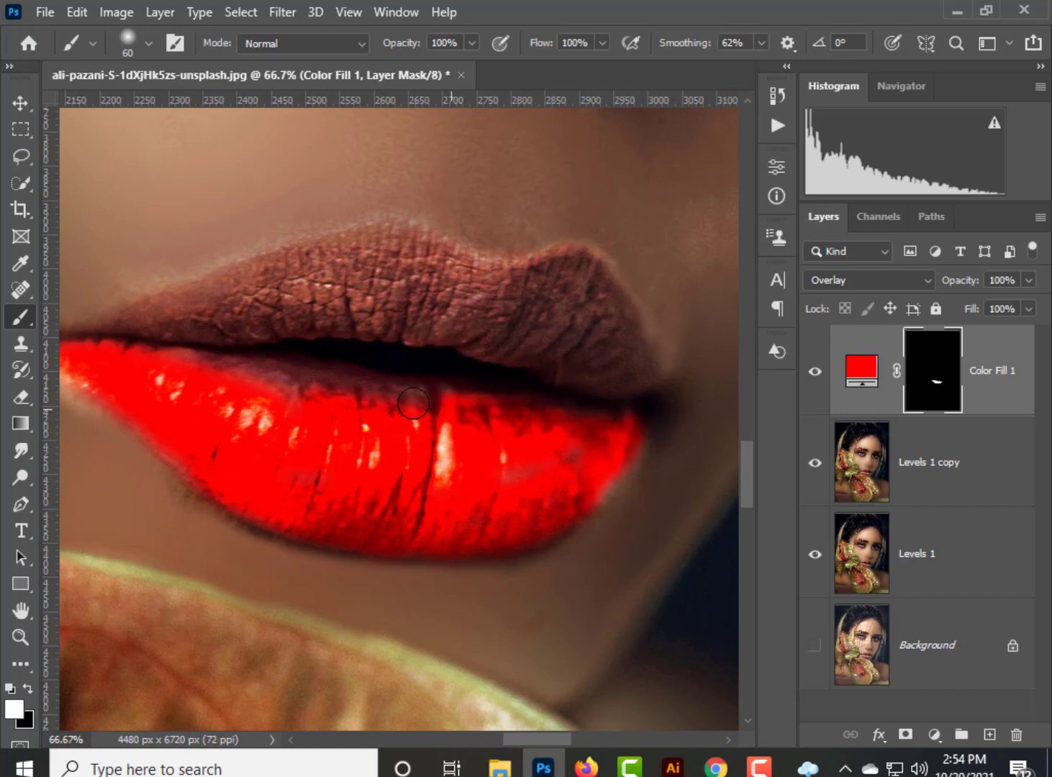
{"action": "mouse_move", "coordinate": [288, 383]}
{"action": "left_mouse_down"}
{"action": "mouse_move", "coordinate": [197, 369]}
{"action": "mouse_move", "coordinate": [280, 387]}
{"action": "mouse_move", "coordinate": [269, 397]}
{"action": "left_mouse_up"}
Paint the red colour over the whole upper lip on the fill mask, reducing the brush to 40 px for the fine edges.
{"action": "mouse_move", "coordinate": [632, 381]}
{"action": "left_mouse_down"}
{"action": "mouse_move", "coordinate": [622, 326]}
{"action": "mouse_move", "coordinate": [586, 286]}
{"action": "mouse_move", "coordinate": [561, 275]}
{"action": "mouse_move", "coordinate": [519, 285]}
{"action": "mouse_move", "coordinate": [547, 298]}
{"action": "left_mouse_up"}
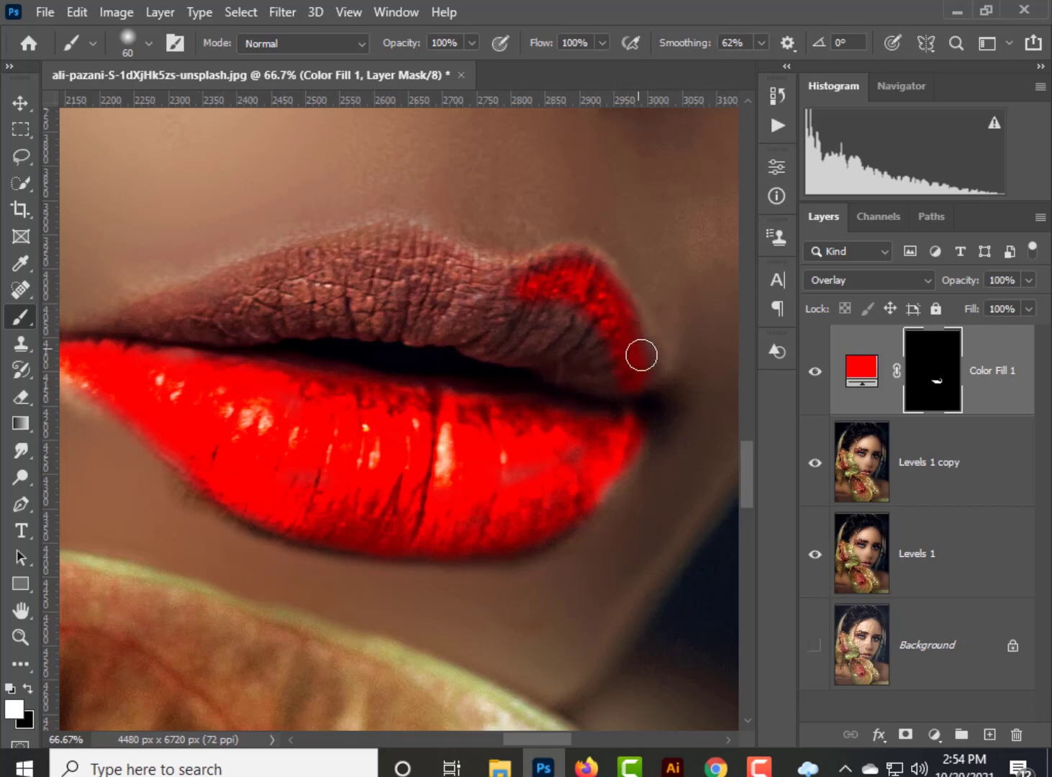
{"action": "mouse_move", "coordinate": [531, 327]}
{"action": "left_mouse_down"}
{"action": "mouse_move", "coordinate": [470, 305]}
{"action": "mouse_move", "coordinate": [591, 324]}
{"action": "left_mouse_up"}
{"action": "mouse_move", "coordinate": [521, 282]}
{"action": "left_mouse_down"}
{"action": "mouse_move", "coordinate": [456, 278]}
{"action": "mouse_move", "coordinate": [486, 280]}
{"action": "mouse_move", "coordinate": [388, 244]}
{"action": "mouse_move", "coordinate": [319, 269]}
{"action": "mouse_move", "coordinate": [422, 248]}
{"action": "mouse_move", "coordinate": [366, 239]}
{"action": "mouse_move", "coordinate": [138, 324]}
{"action": "mouse_move", "coordinate": [344, 295]}
{"action": "mouse_move", "coordinate": [442, 301]}
{"action": "mouse_move", "coordinate": [488, 319]}
{"action": "mouse_move", "coordinate": [389, 291]}
{"action": "mouse_move", "coordinate": [239, 291]}
{"action": "mouse_move", "coordinate": [308, 287]}
{"action": "mouse_move", "coordinate": [477, 310]}
{"action": "mouse_move", "coordinate": [418, 280]}
{"action": "mouse_move", "coordinate": [350, 279]}
{"action": "mouse_move", "coordinate": [438, 287]}
{"action": "mouse_move", "coordinate": [387, 289]}
{"action": "mouse_move", "coordinate": [611, 386]}
{"action": "mouse_move", "coordinate": [386, 327]}
{"action": "mouse_move", "coordinate": [453, 337]}
{"action": "mouse_move", "coordinate": [270, 322]}
{"action": "mouse_move", "coordinate": [344, 324]}
{"action": "mouse_move", "coordinate": [118, 327]}
{"action": "mouse_move", "coordinate": [361, 383]}
{"action": "left_mouse_up"}
{"action": "key", "text": "space"}
{"action": "key", "text": "bracketleft"}
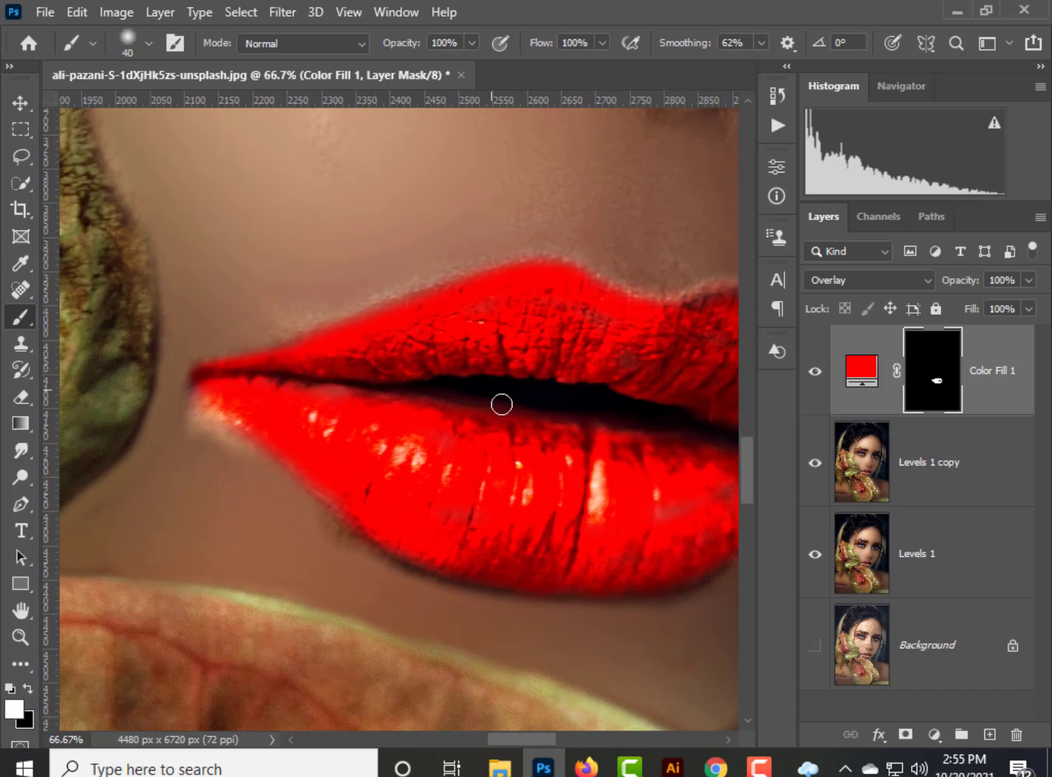
{"action": "key", "text": "space"}
{"action": "left_click_drag", "start_coordinate": [501, 405], "coordinate": [356, 394]}
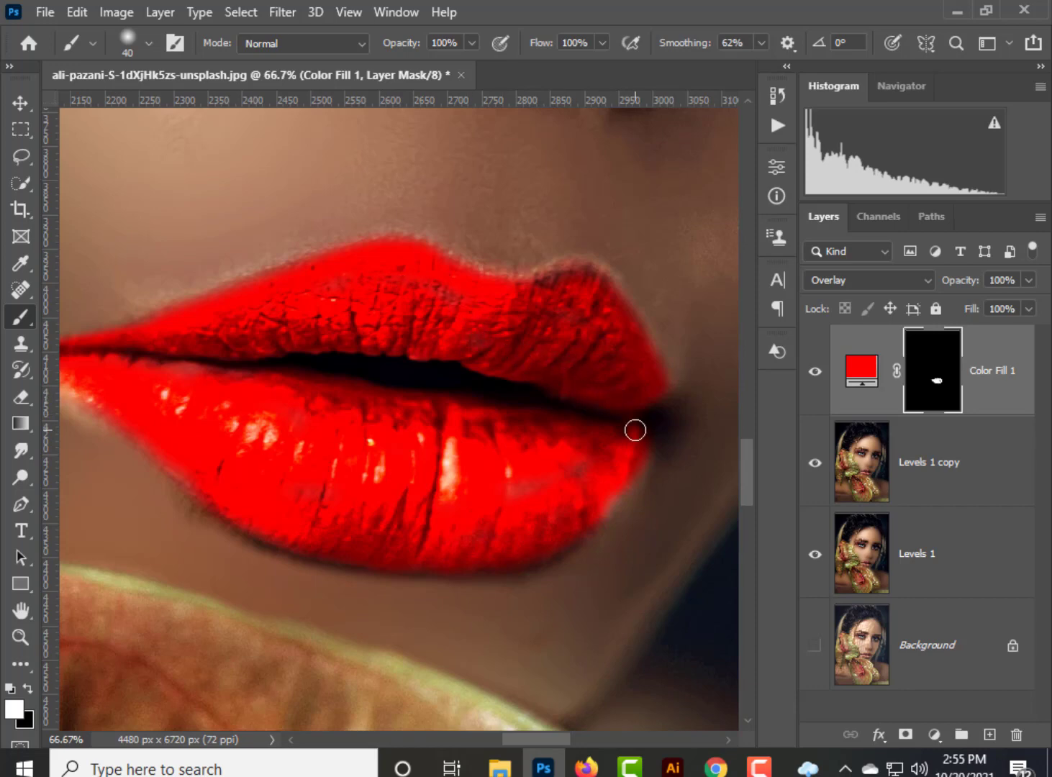
Set the red fill layer's Blend If highlight limit for the underlying layer to 179.
{"action": "key", "text": "ctrl+minus"}
{"action": "key", "text": "ctrl+minus"}
{"action": "key", "text": "ctrl+minus"}
{"action": "key", "text": "ctrl+minus"}
{"action": "key", "text": "ctrl+minus"}
{"action": "key", "text": "ctrl+minus"}
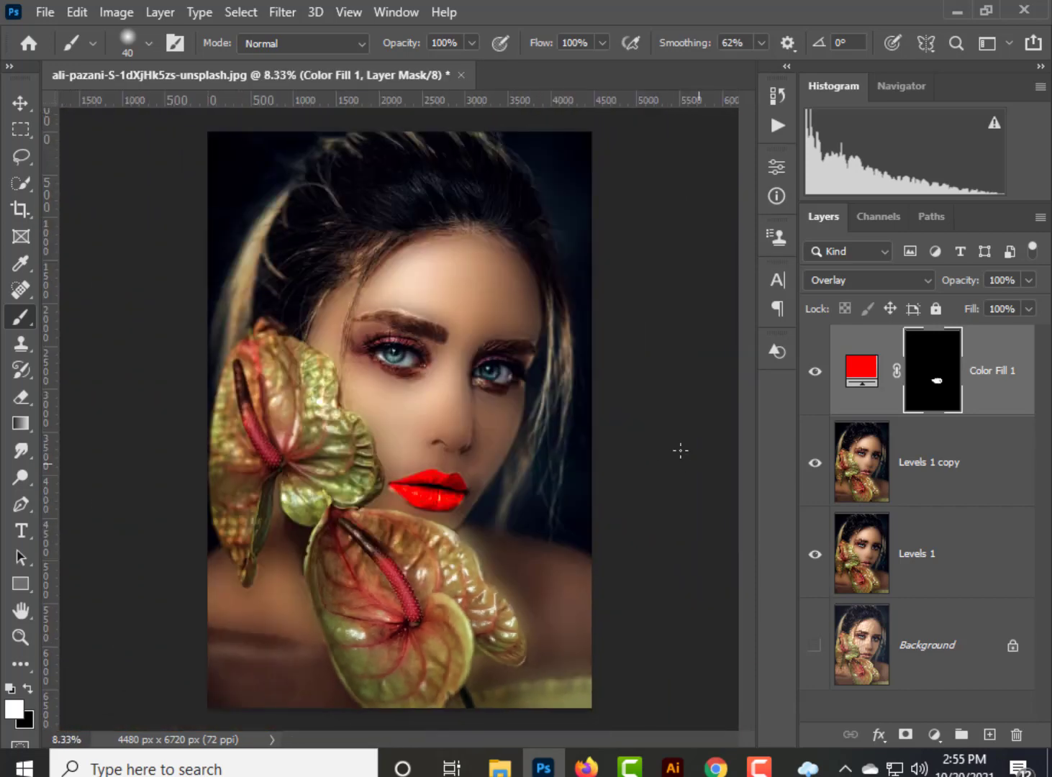
{"action": "double_click", "coordinate": [1012, 403]}
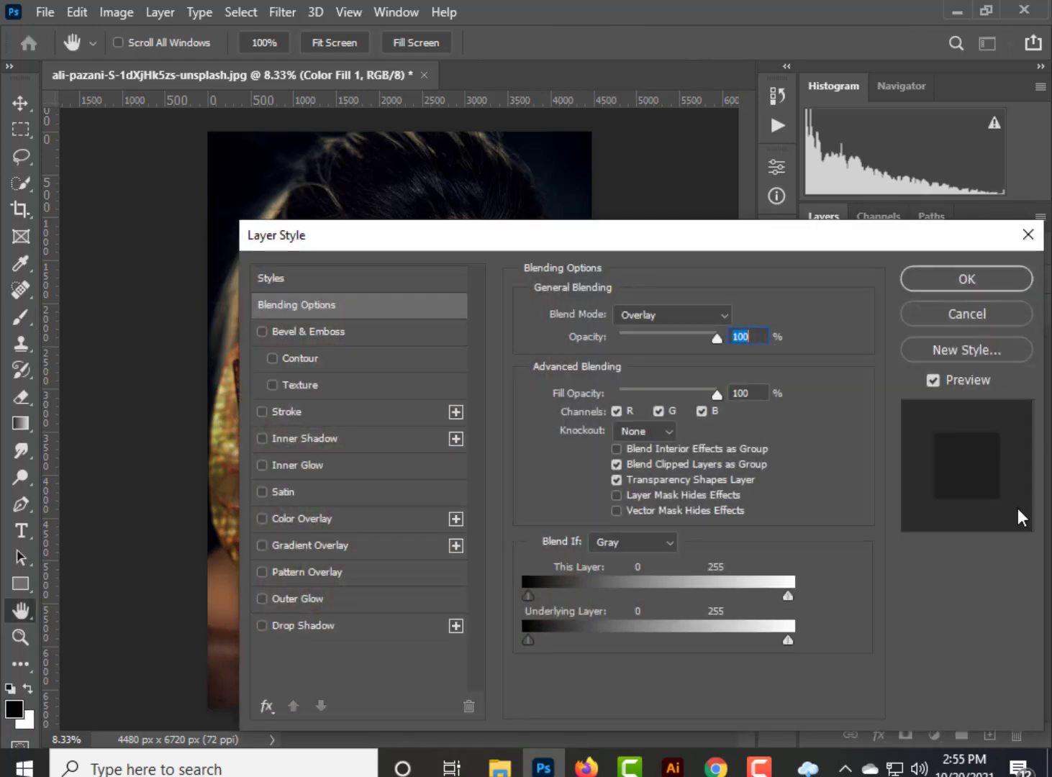
{"action": "left_click_drag", "start_coordinate": [682, 242], "coordinate": [947, 212]}
{"action": "left_click_drag", "start_coordinate": [1049, 611], "coordinate": [1020, 613]}
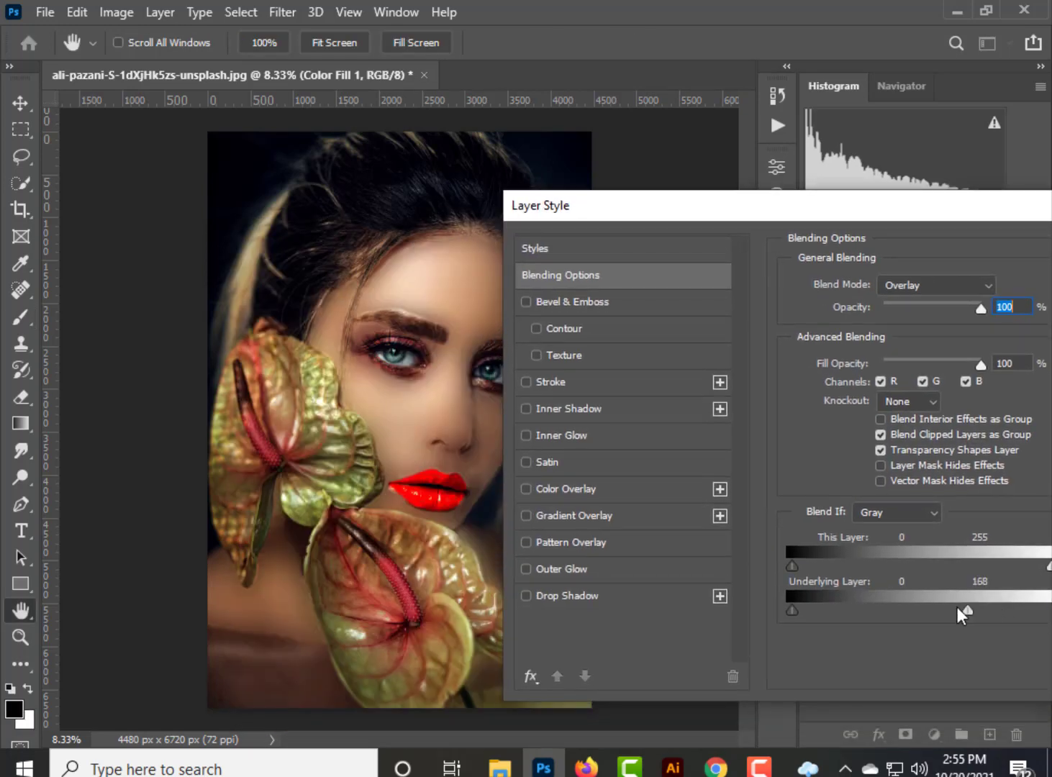
{"action": "mouse_move", "coordinate": [957, 607]}
{"action": "left_mouse_down"}
{"action": "mouse_move", "coordinate": [908, 604]}
{"action": "mouse_move", "coordinate": [948, 601]}
{"action": "left_mouse_up"}
{"action": "left_click_drag", "start_coordinate": [845, 213], "coordinate": [654, 241]}
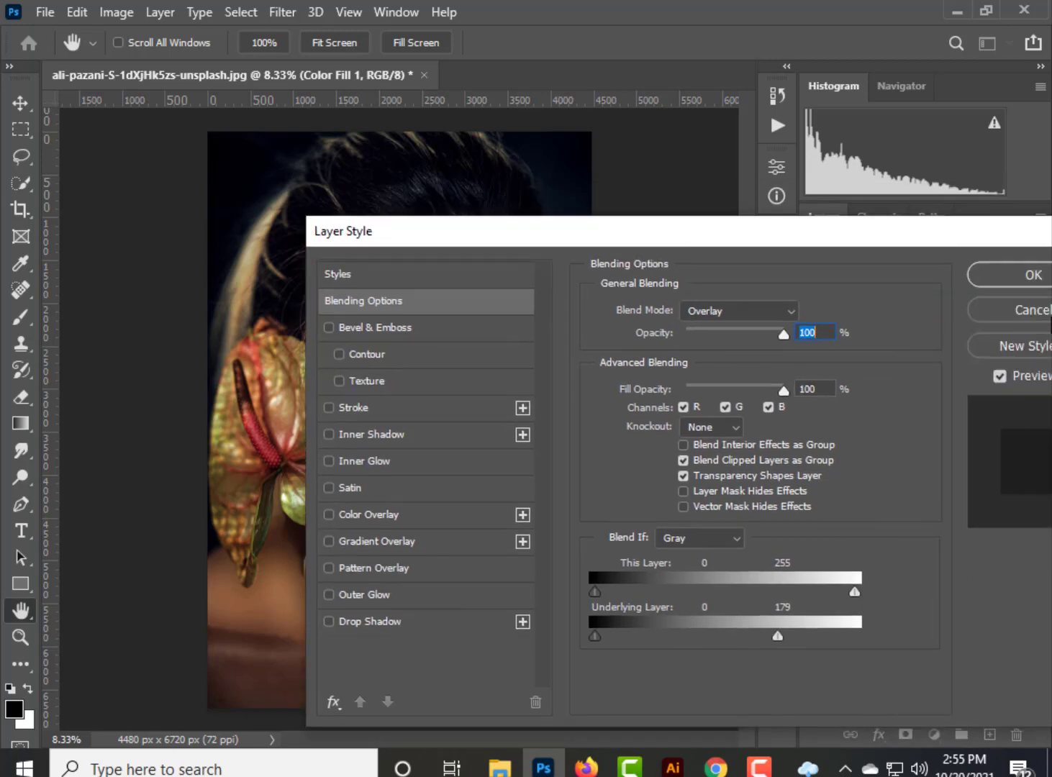
{"action": "left_click", "coordinate": [1011, 280]}
Lower the red fill layer's opacity to 75%.
{"action": "scroll", "coordinate": [544, 394], "scroll_direction": "down", "scroll_amount": 1}
{"action": "scroll", "coordinate": [542, 388], "scroll_direction": "up", "scroll_amount": 4}
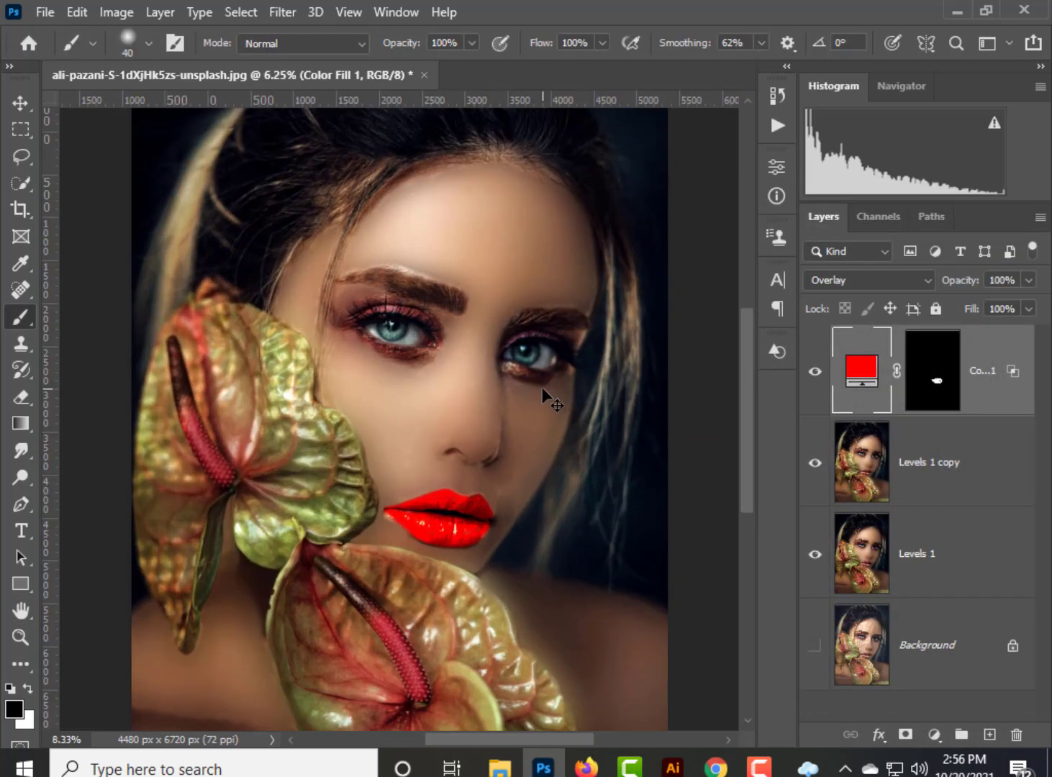
{"action": "left_click_drag", "start_coordinate": [593, 568], "coordinate": [540, 467]}
{"action": "left_click", "coordinate": [942, 393]}
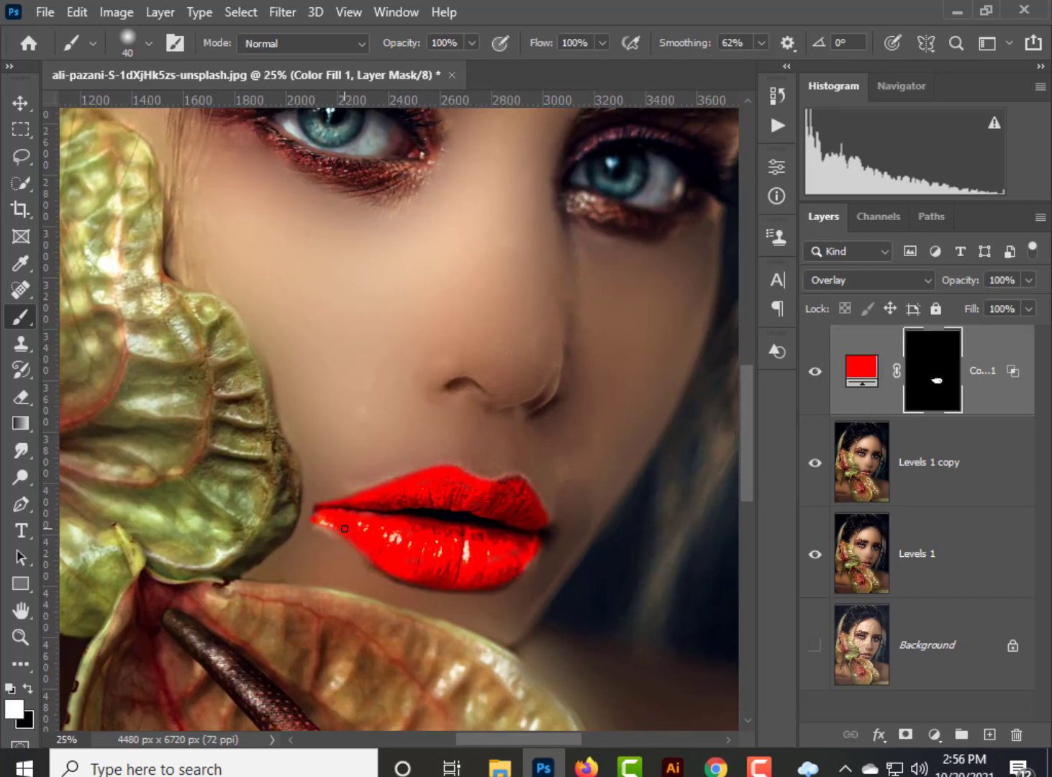
{"action": "left_click", "coordinate": [1030, 280]}
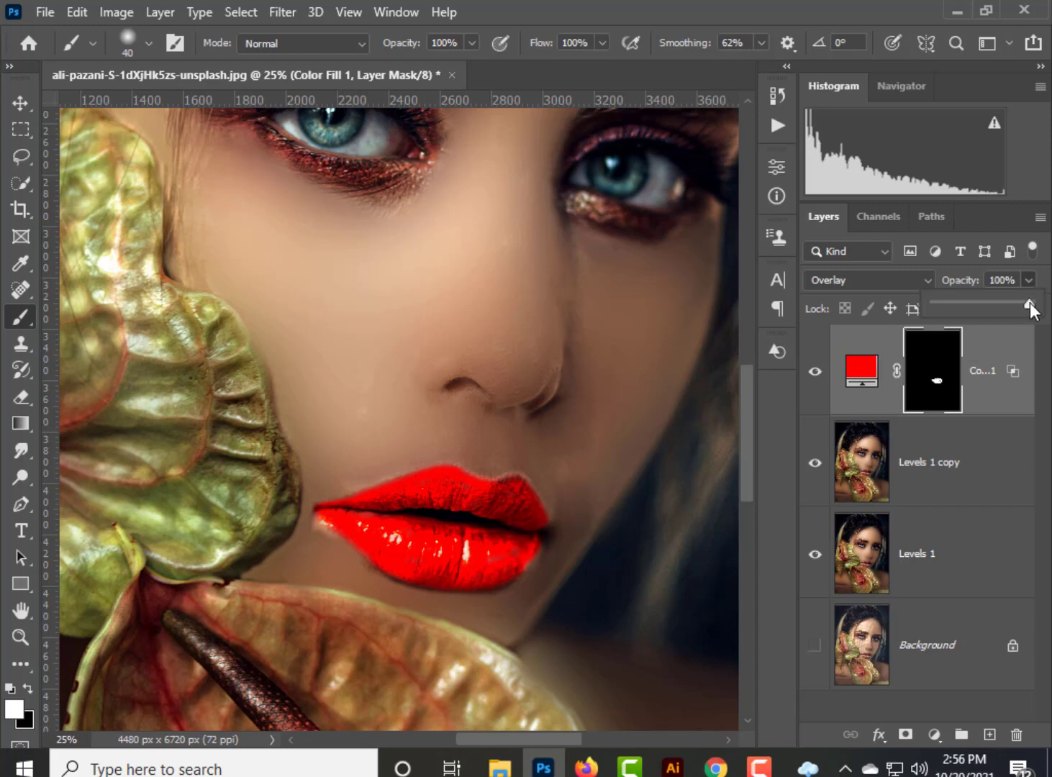
{"action": "left_click_drag", "start_coordinate": [1029, 303], "coordinate": [986, 302]}
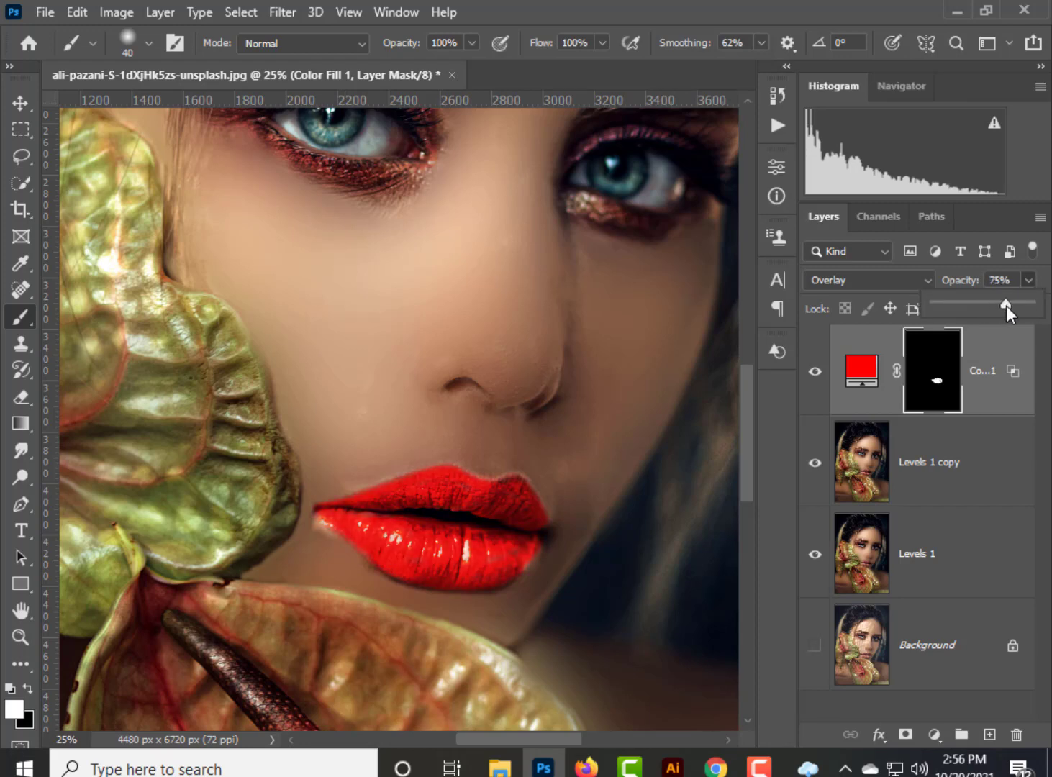
Paint the missed pale corner of the lower lip on the fill mask with the 40 px brush.
{"action": "left_click", "coordinate": [951, 384]}
{"action": "key", "text": "ctrl+plus"}
{"action": "key", "text": "ctrl+plus"}
{"action": "key", "text": "ctrl+plus"}
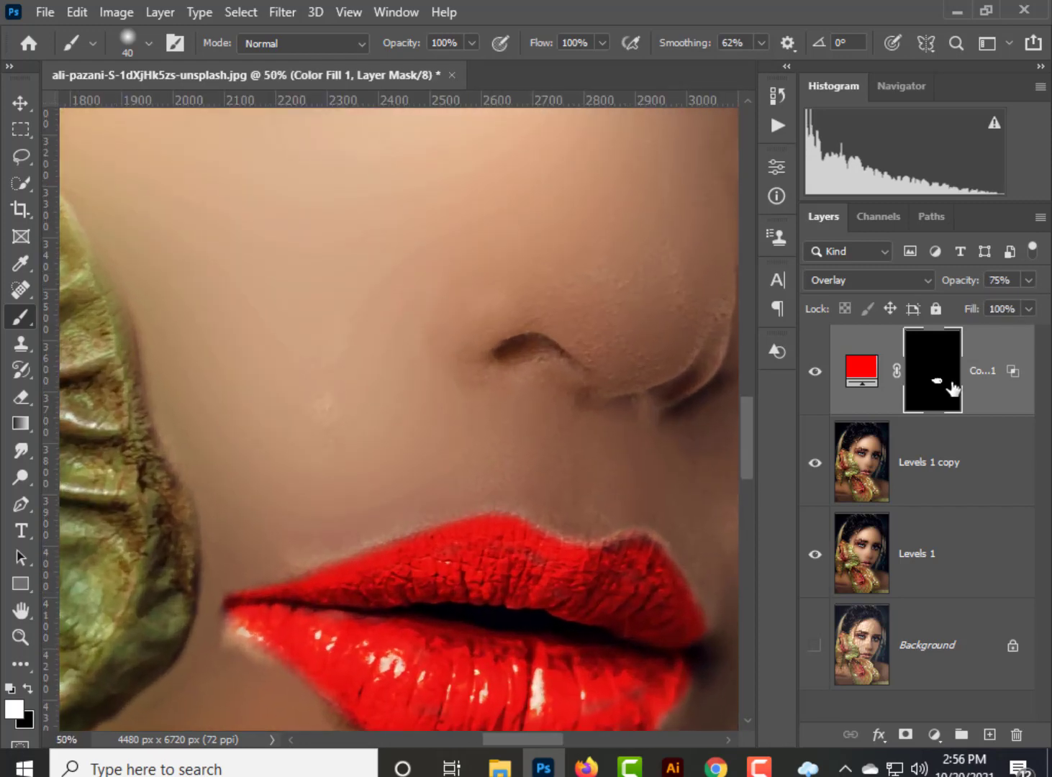
{"action": "left_click_drag", "start_coordinate": [655, 613], "coordinate": [643, 425]}
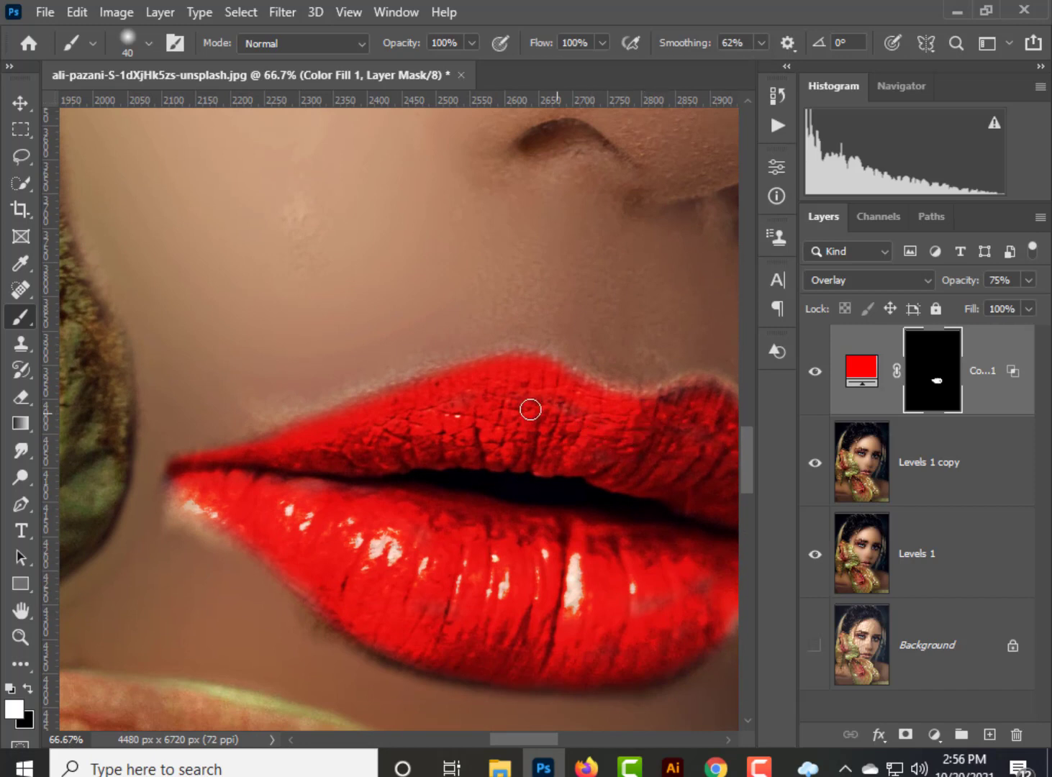
{"action": "mouse_move", "coordinate": [244, 544]}
{"action": "left_mouse_down"}
{"action": "mouse_move", "coordinate": [183, 499]}
{"action": "mouse_move", "coordinate": [252, 528]}
{"action": "left_mouse_up"}
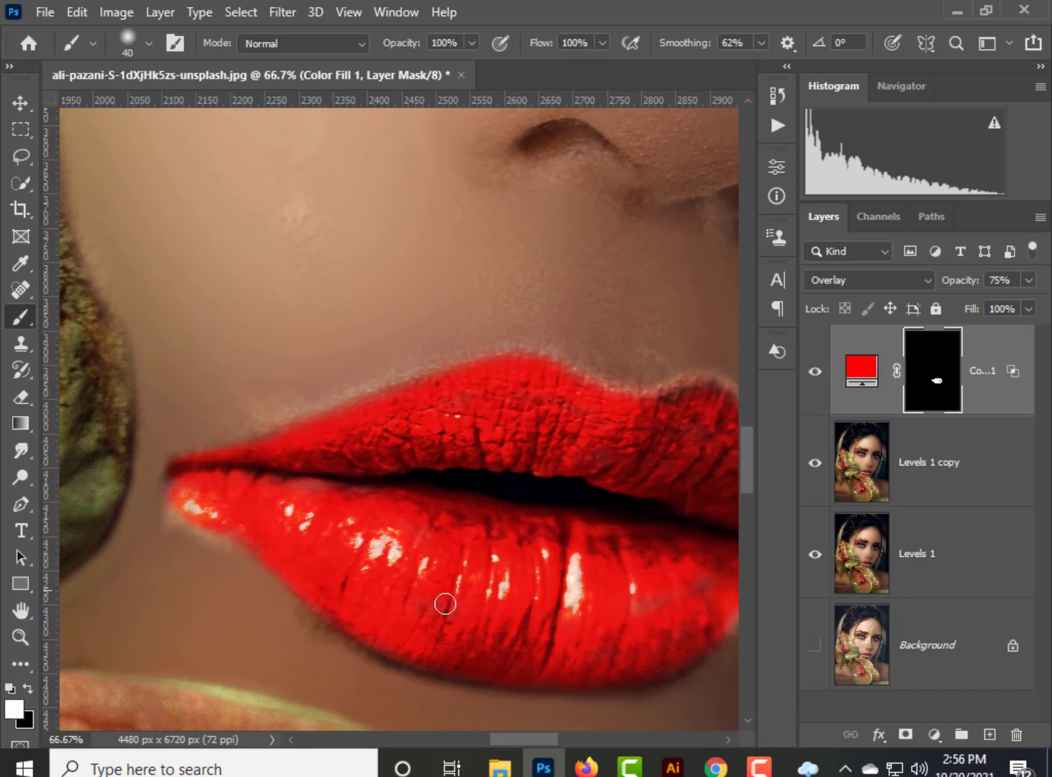
Reduce the red fill layer's opacity further to 65%.
{"action": "left_click", "coordinate": [1029, 280]}
{"action": "left_click_drag", "start_coordinate": [1002, 302], "coordinate": [987, 301]}
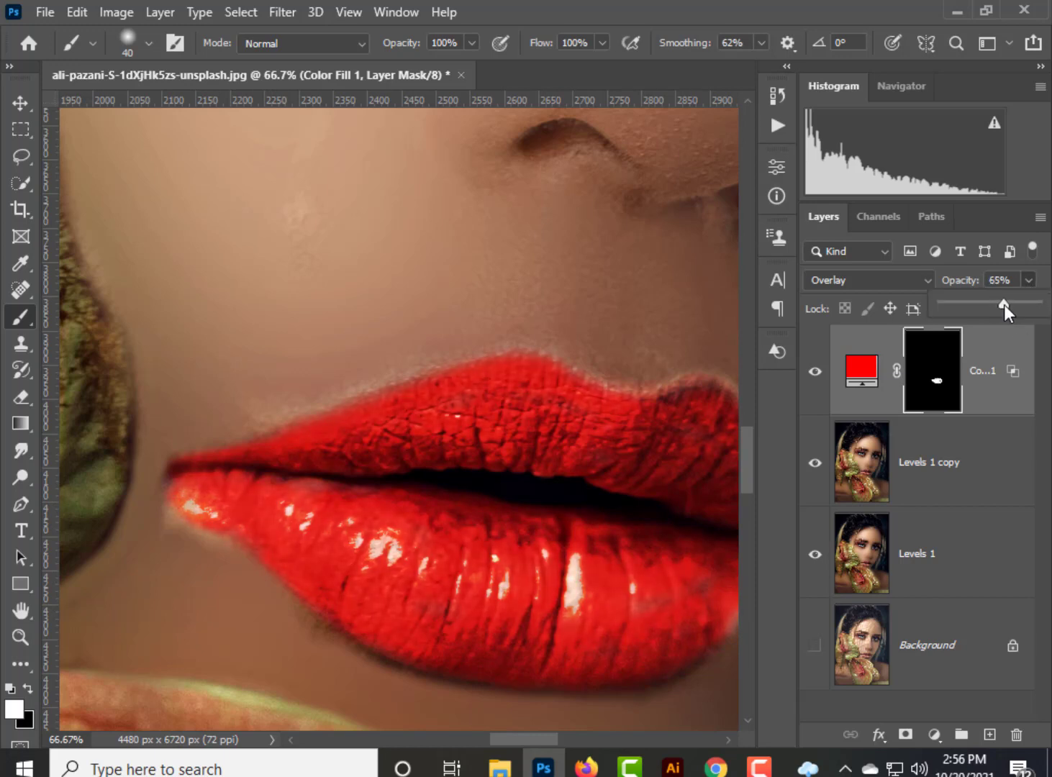
{"action": "left_click", "coordinate": [635, 608]}
{"action": "key", "text": "ctrl+minus"}
{"action": "key", "text": "ctrl+minus"}
{"action": "key", "text": "ctrl+minus"}
{"action": "key", "text": "ctrl+minus"}
{"action": "key", "text": "ctrl+minus"}
{"action": "key", "text": "ctrl+minus"}
{"action": "key", "text": "ctrl+minus"}
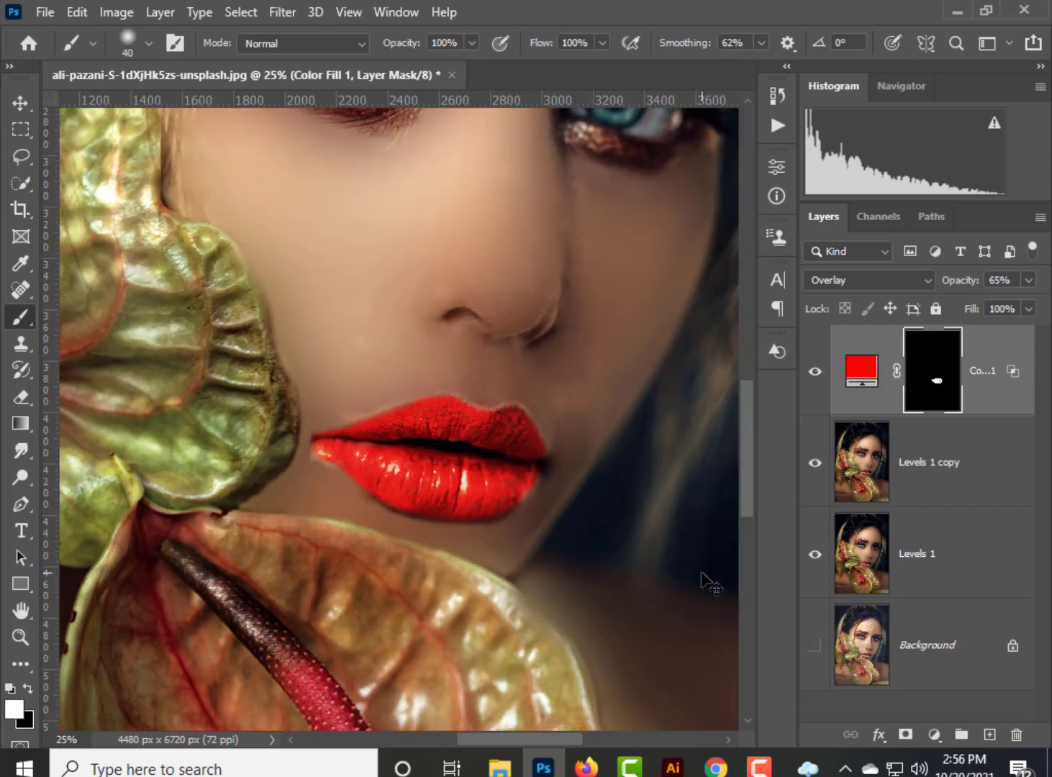
Merge the red fill layer, Levels 1 copy and Levels 1 into a single layer above the Background.
{"action": "key", "text": "v"}
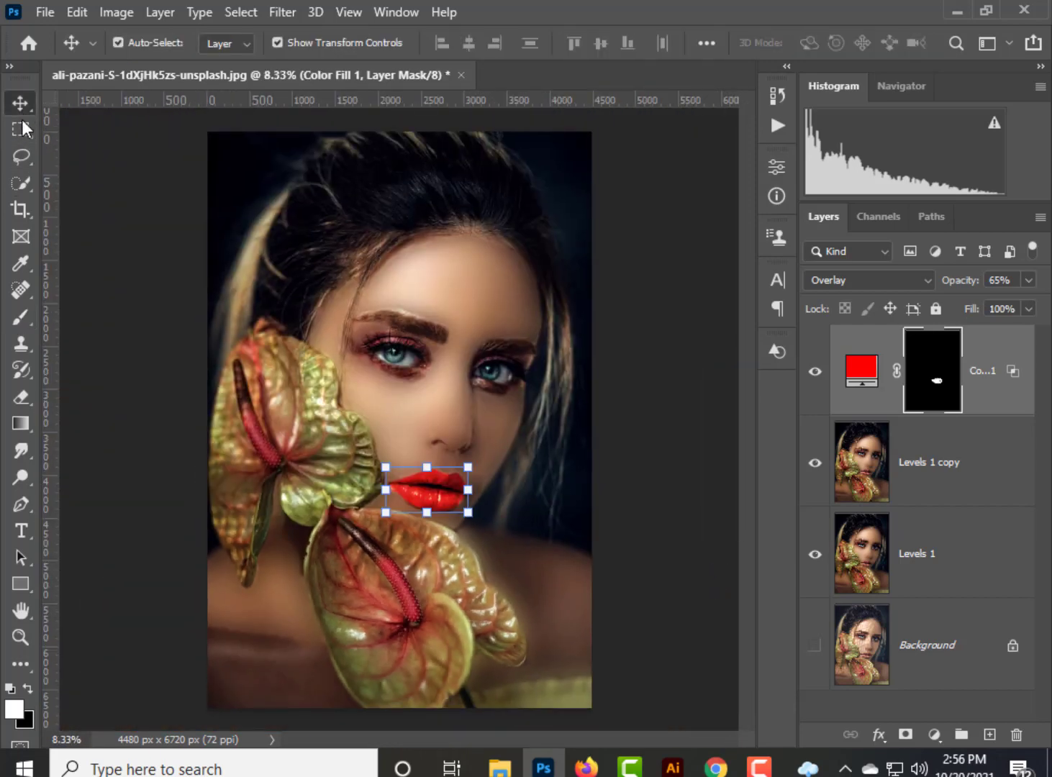
{"action": "left_click", "coordinate": [670, 348]}
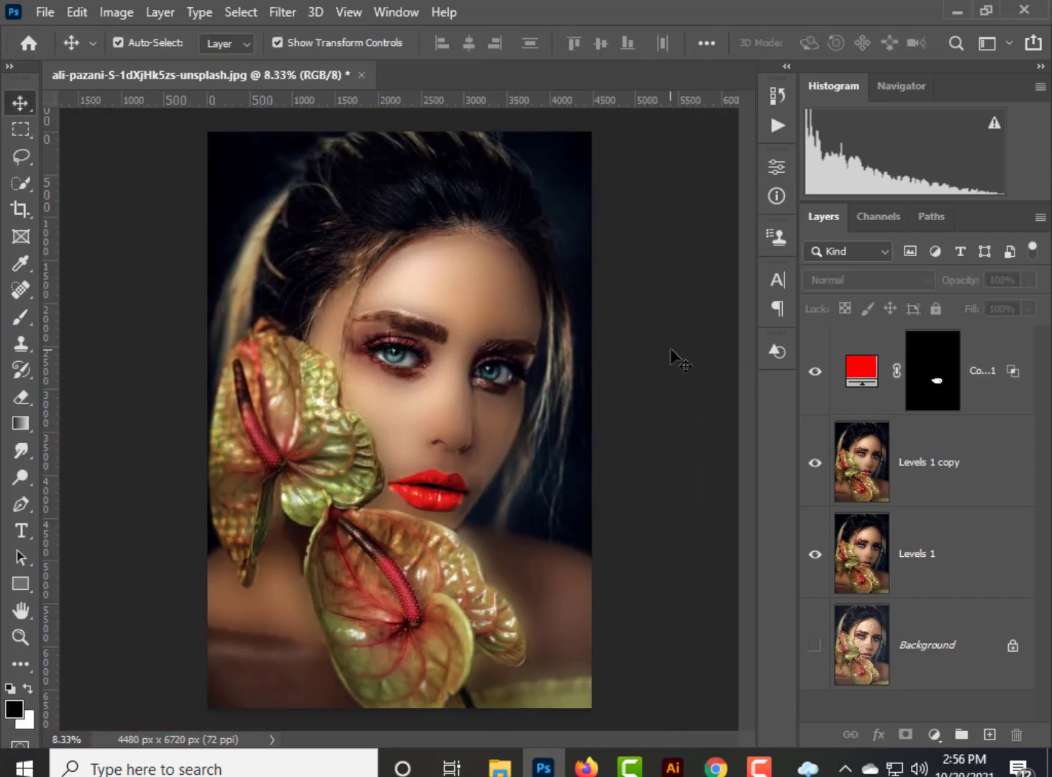
{"action": "left_click", "coordinate": [997, 466]}
{"action": "left_click", "coordinate": [990, 556], "text": "shift"}
{"action": "left_click", "coordinate": [1001, 348], "text": "shift"}
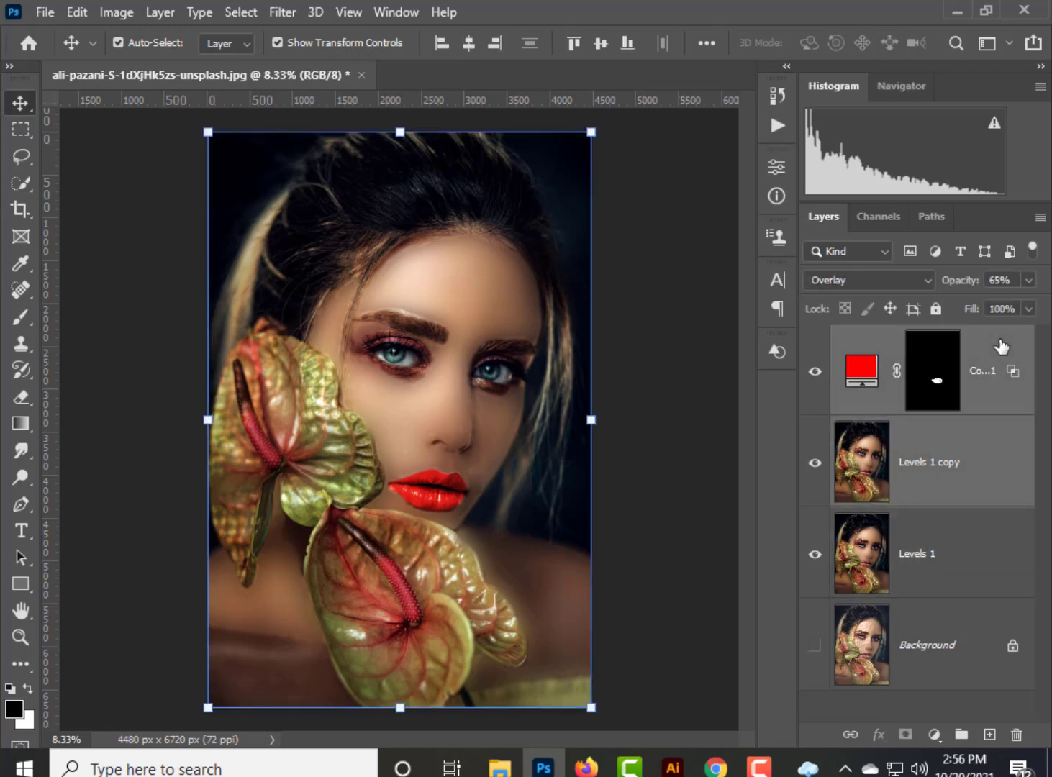
{"action": "left_click", "coordinate": [984, 569], "text": "shift"}
{"action": "left_click", "coordinate": [999, 352], "text": "shift"}
{"action": "key", "text": "ctrl+e"}
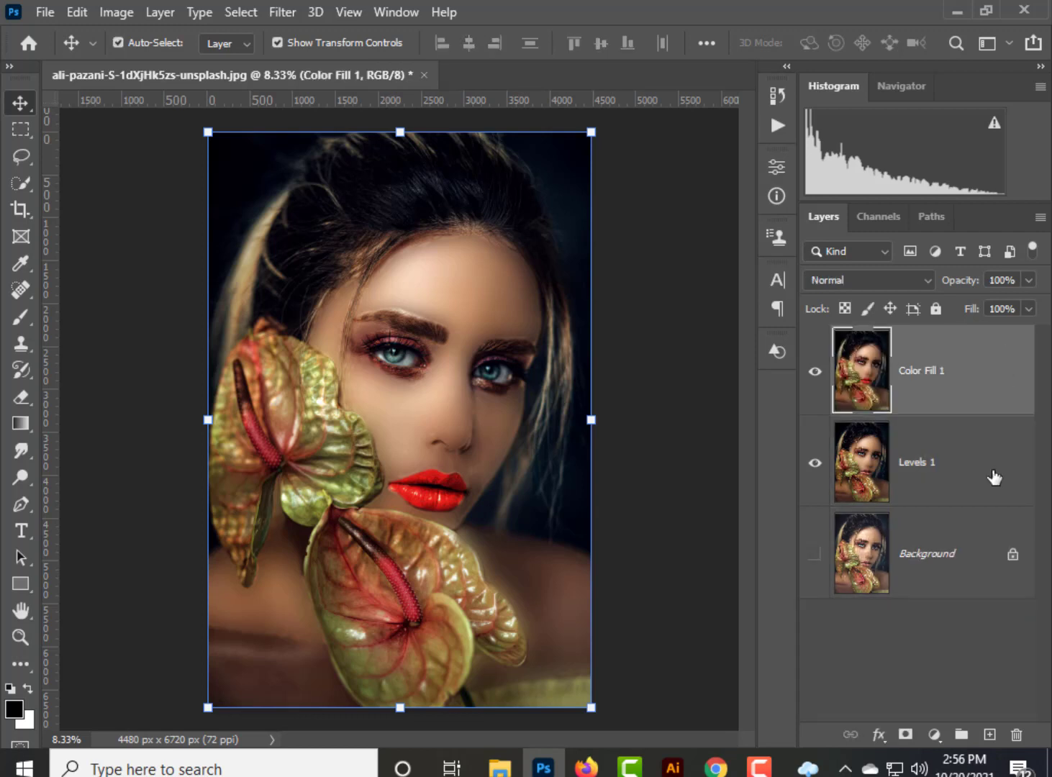
{"action": "left_click", "coordinate": [960, 472], "text": "shift"}
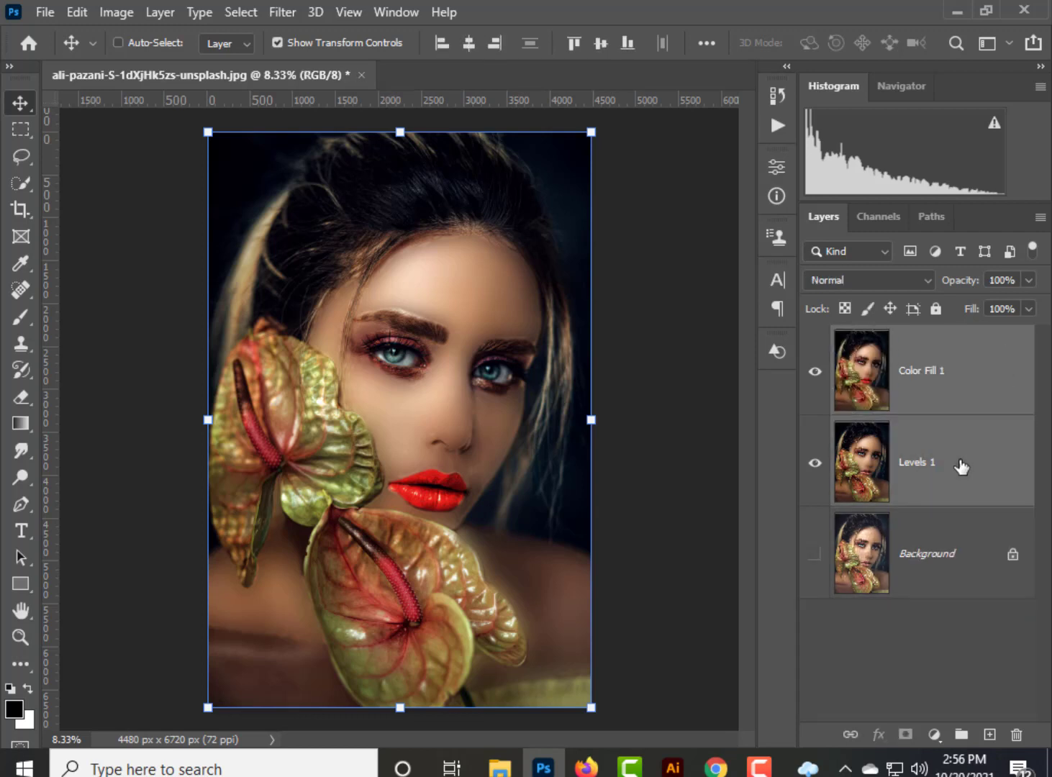
{"action": "key", "text": "ctrl+e"}
Make the Background layer visible again and toggle the merged layer's visibility to compare the retouch with the original.
{"action": "left_click", "coordinate": [821, 371]}
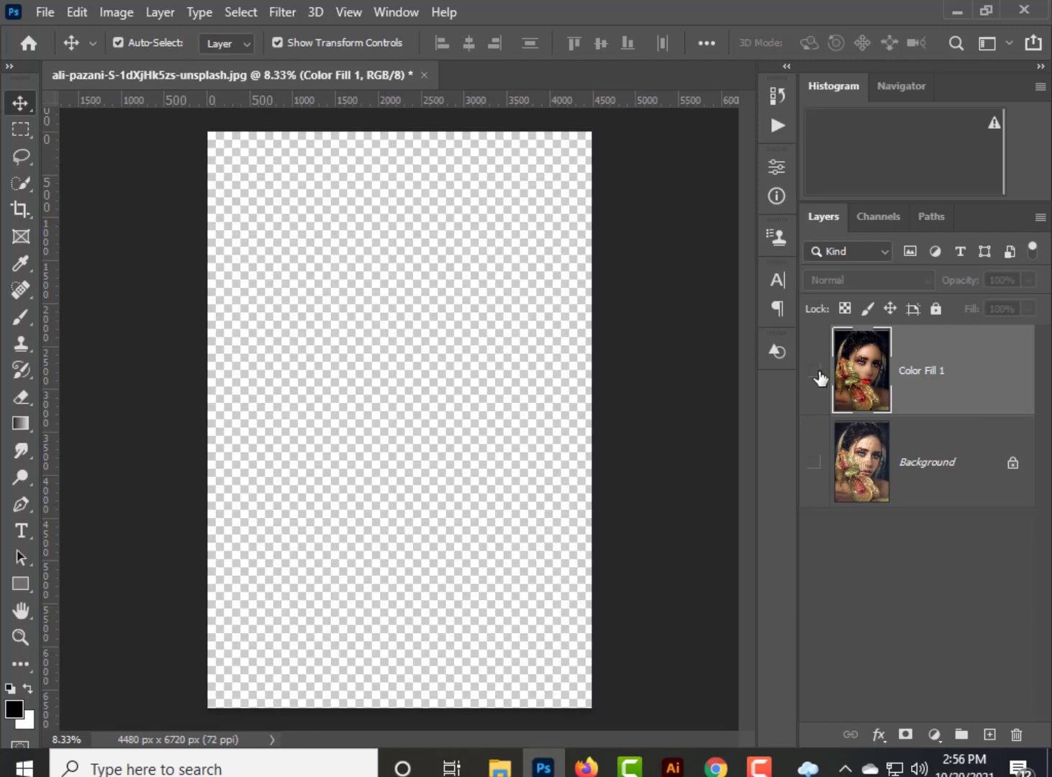
{"action": "left_click", "coordinate": [815, 463]}
{"action": "left_click", "coordinate": [815, 371]}
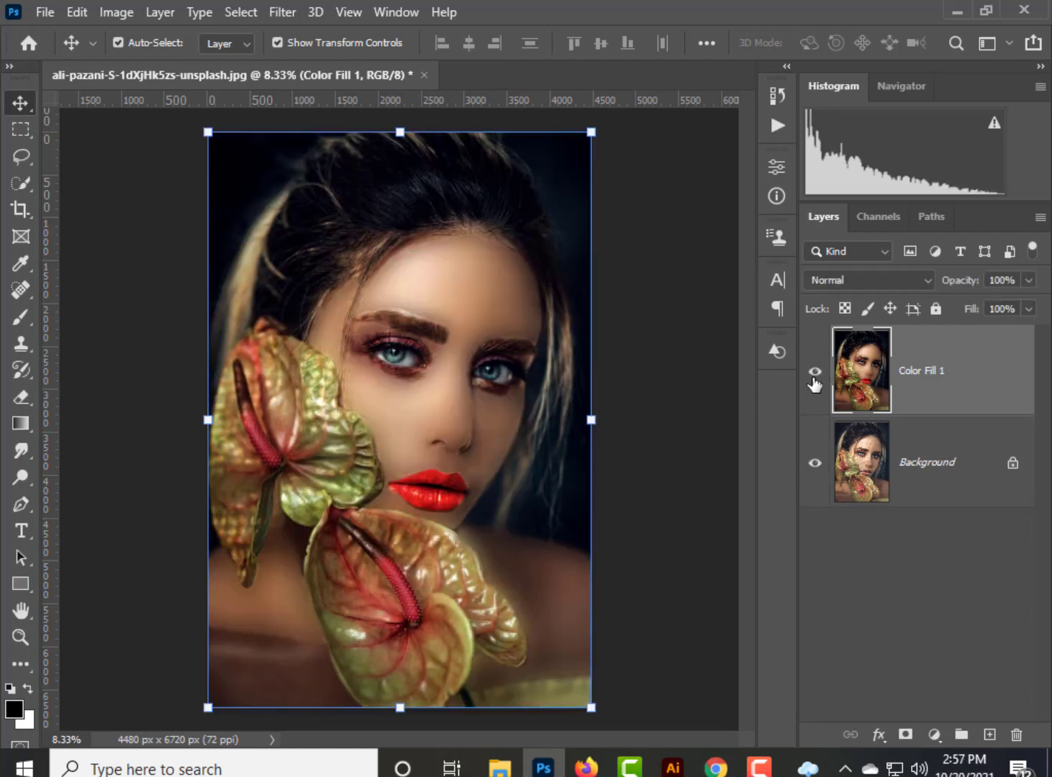
{"action": "left_click", "coordinate": [814, 372]}
{"action": "left_click", "coordinate": [815, 373]}
{"action": "left_click", "coordinate": [815, 373]}
{"action": "left_click", "coordinate": [814, 373]}
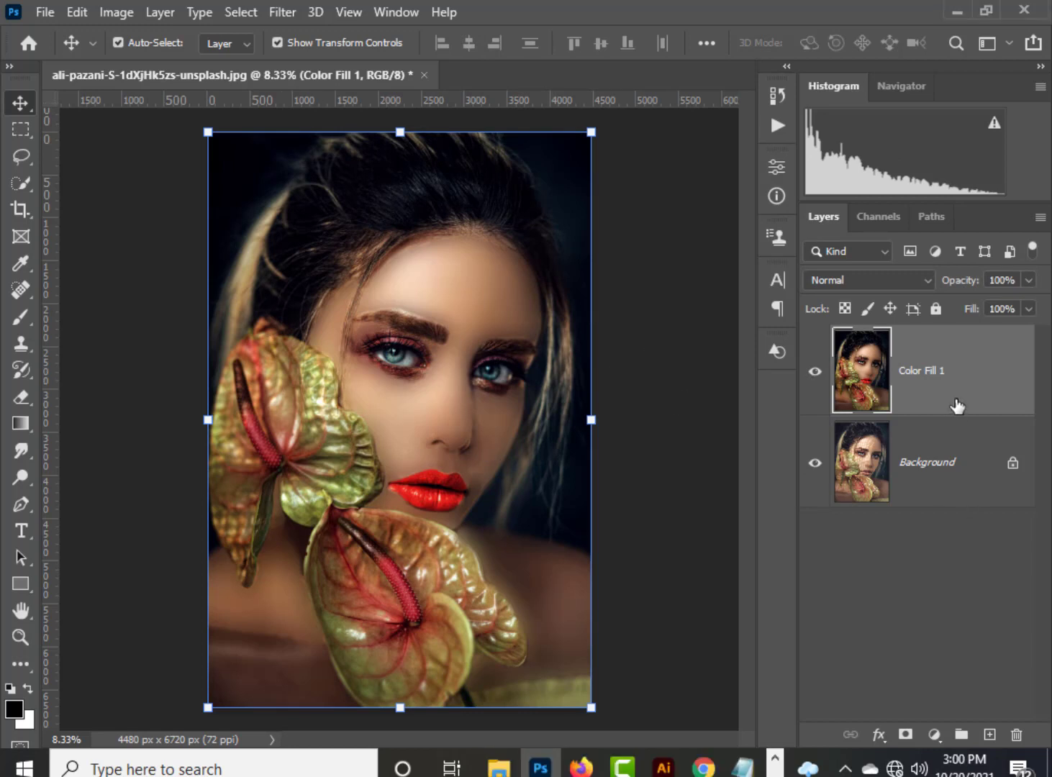
Add a Hue/Saturation adjustment with hue -23 and saturation +24, and merge it with the retouched layer below.
{"action": "left_click", "coordinate": [935, 734]}
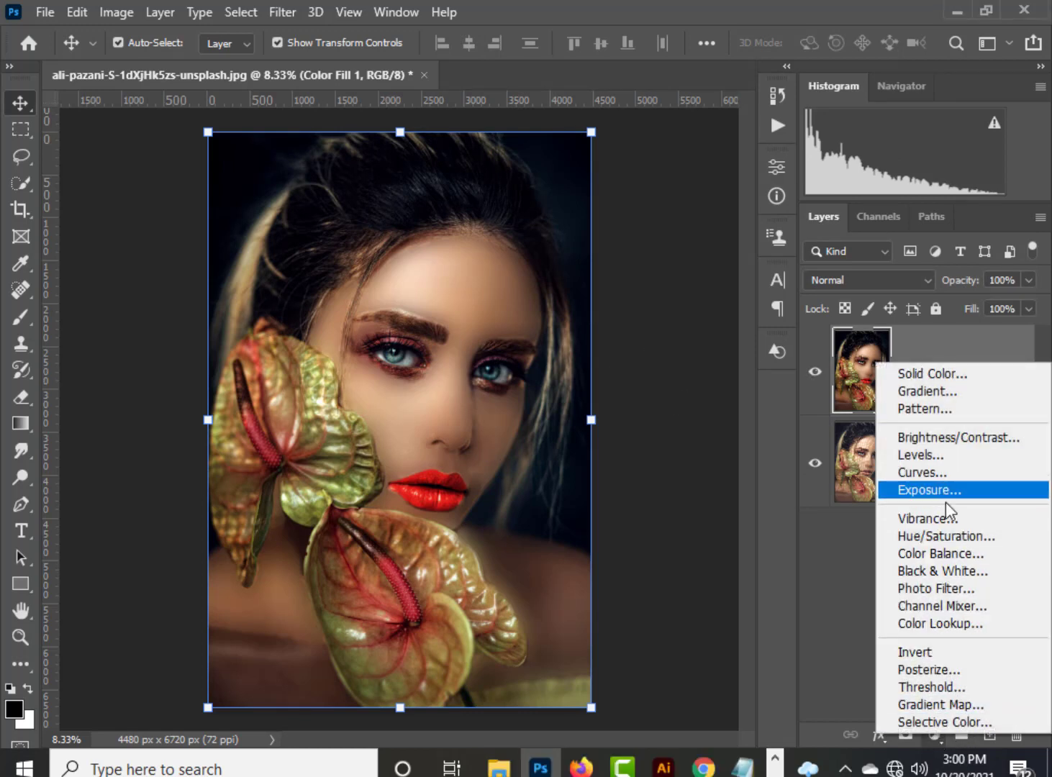
{"action": "left_click", "coordinate": [951, 537]}
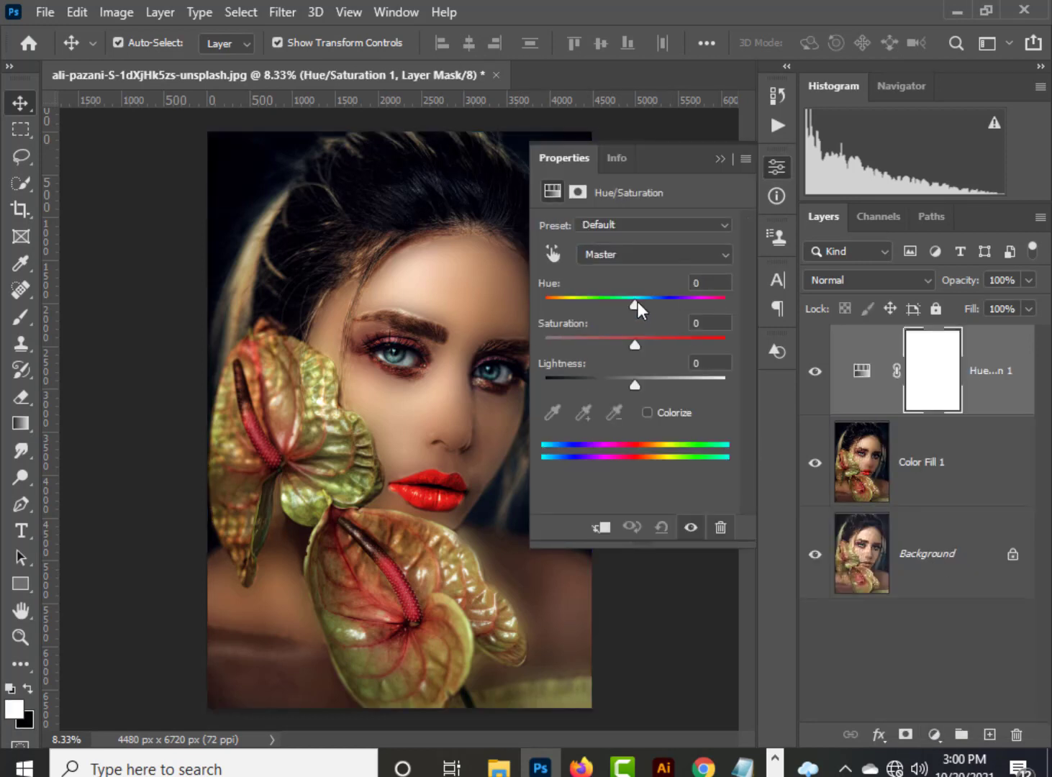
{"action": "left_click_drag", "start_coordinate": [638, 301], "coordinate": [615, 304]}
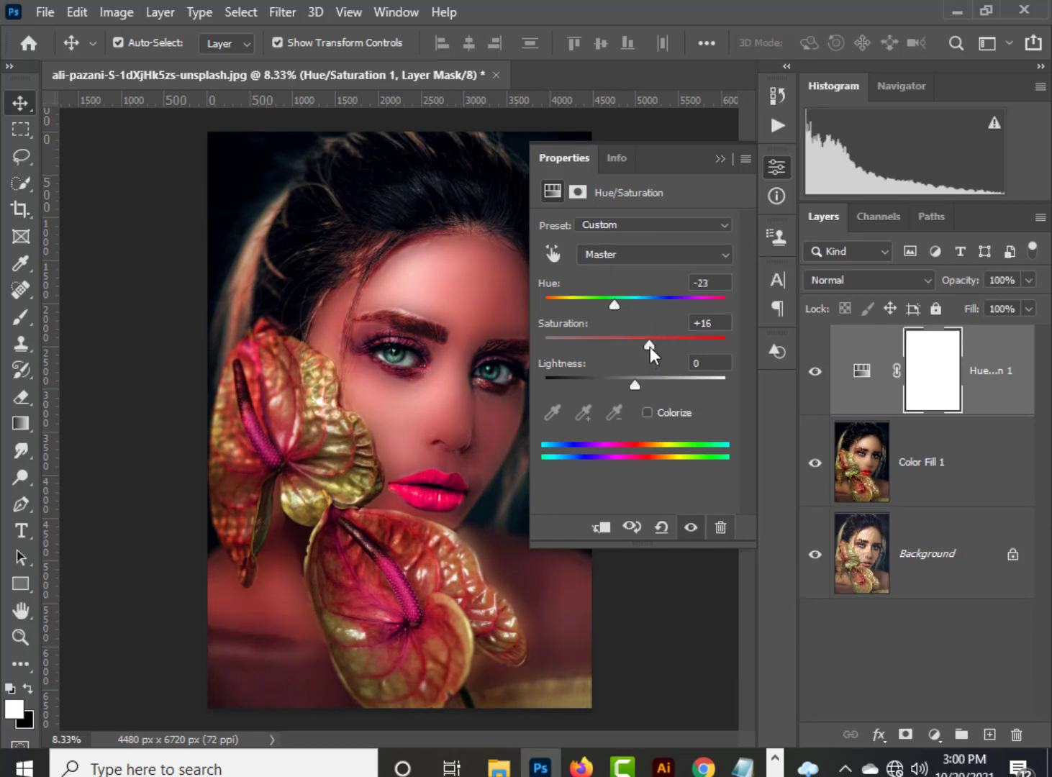
{"action": "left_click_drag", "start_coordinate": [650, 346], "coordinate": [657, 345]}
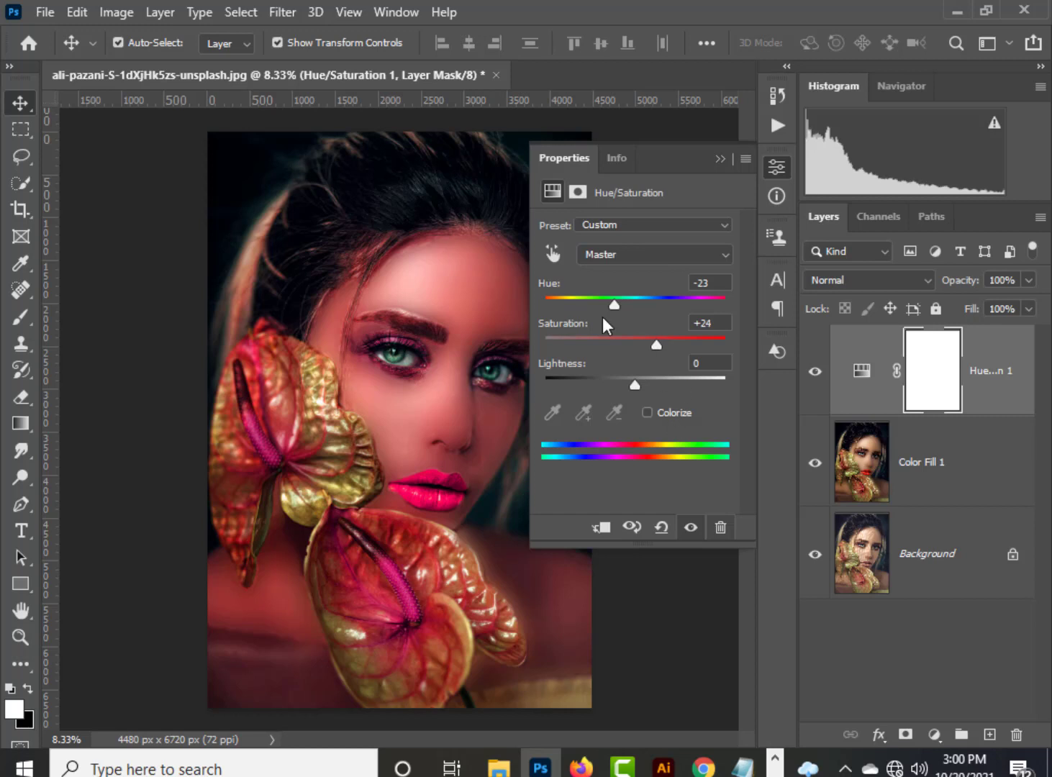
{"action": "left_click", "coordinate": [778, 167]}
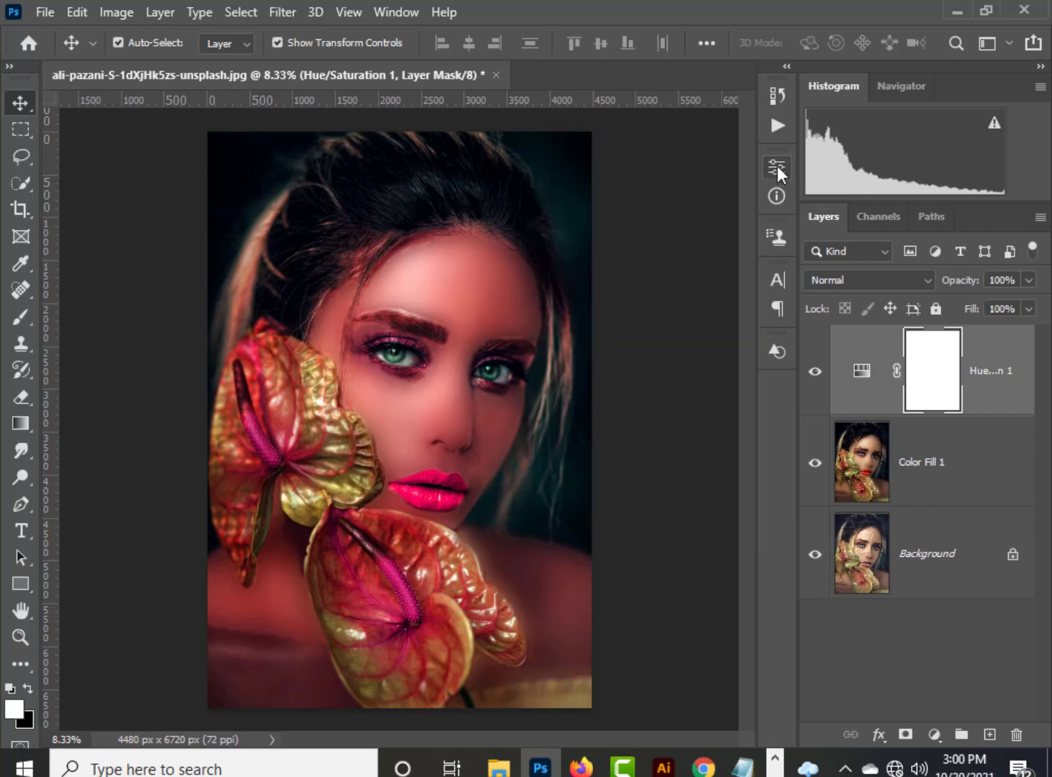
{"action": "left_click", "coordinate": [945, 458]}
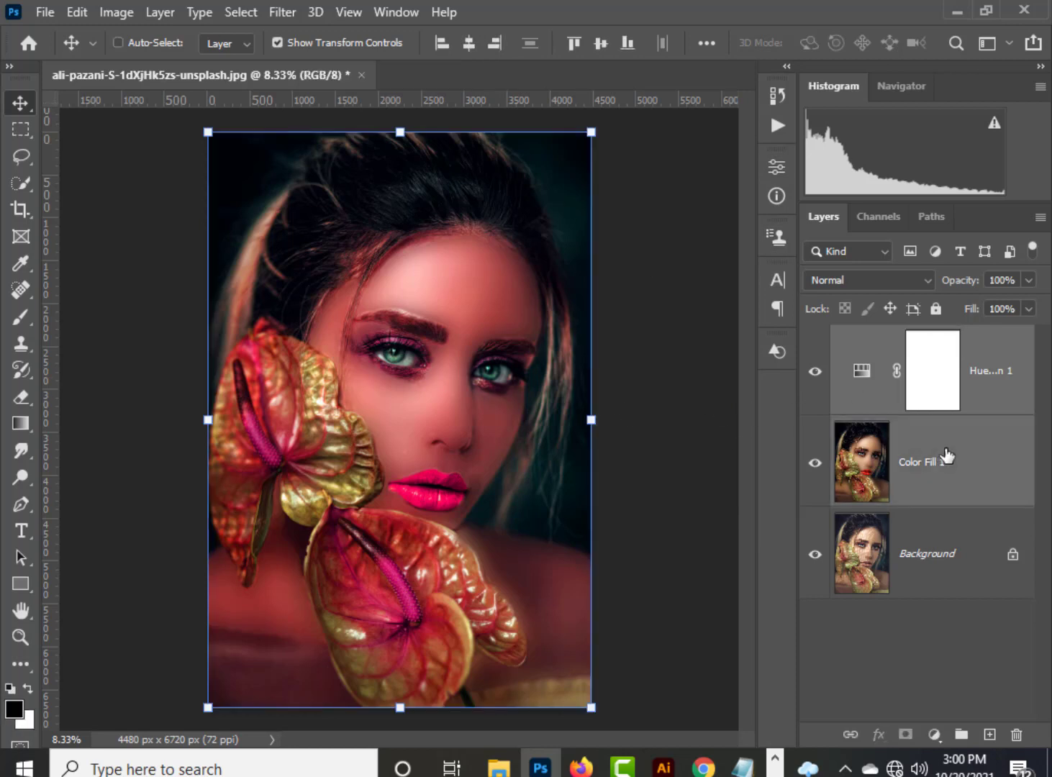
{"action": "key", "text": "ctrl+e"}
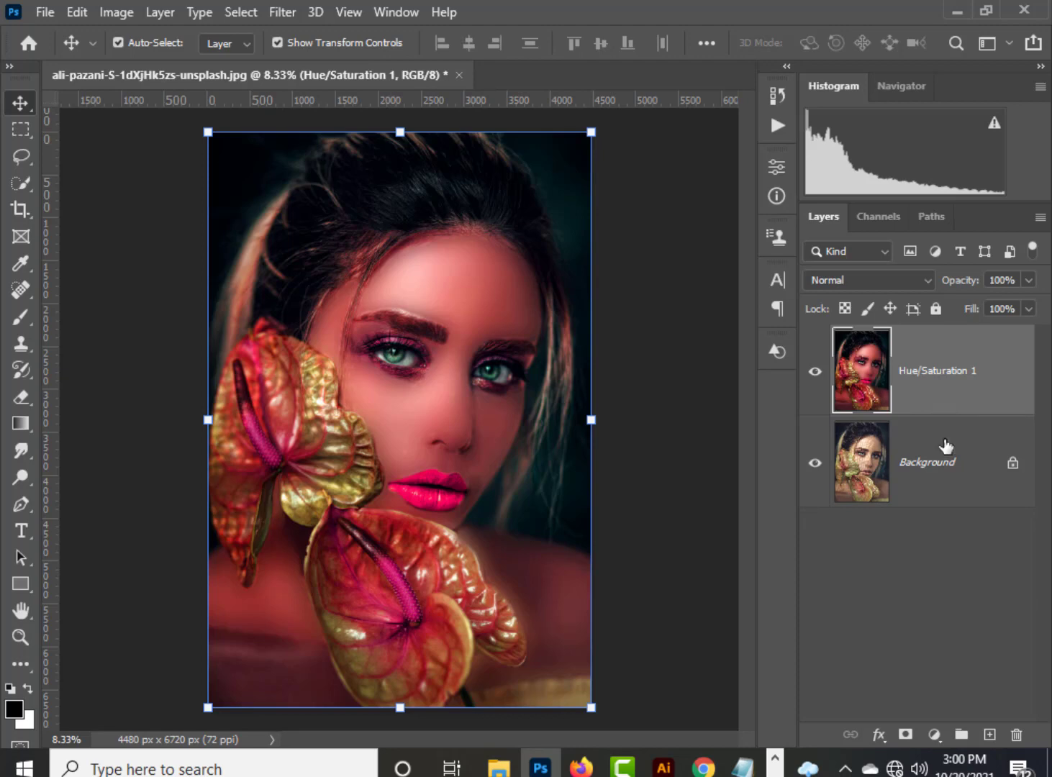
Switch the merged Hue/Saturation layer off and on to compare the recoloured portrait with the original.
{"action": "left_click", "coordinate": [816, 371]}
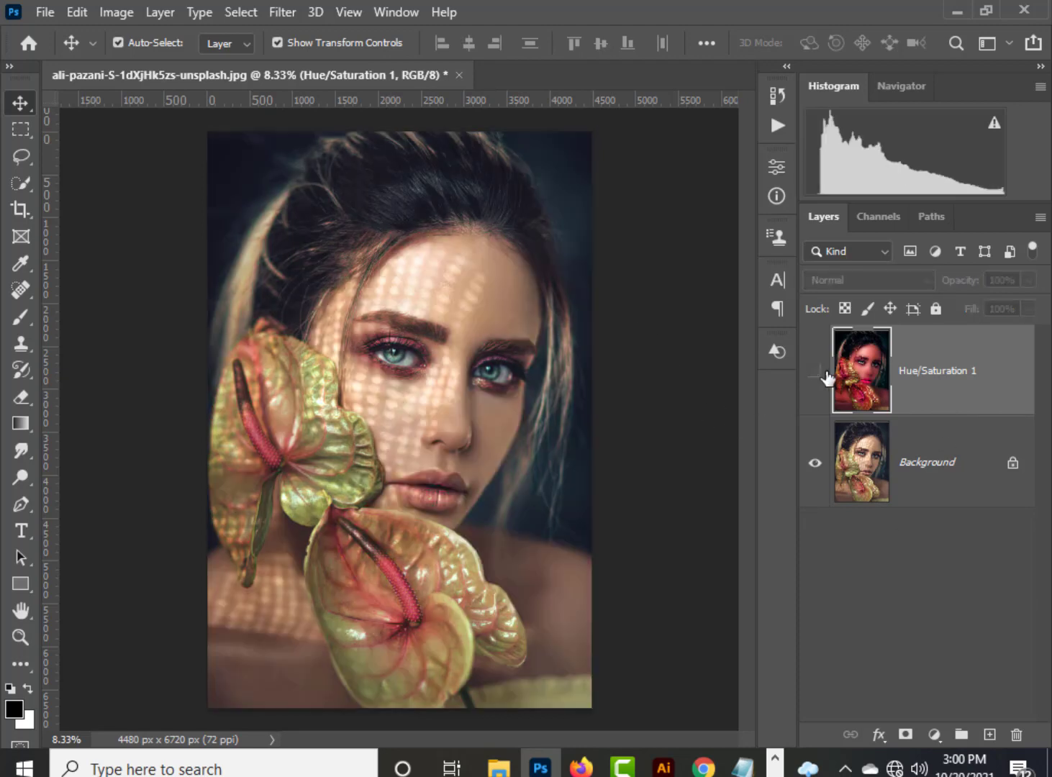
{"action": "left_click", "coordinate": [815, 371]}
{"action": "left_click", "coordinate": [816, 371]}
{"action": "left_click", "coordinate": [815, 371]}
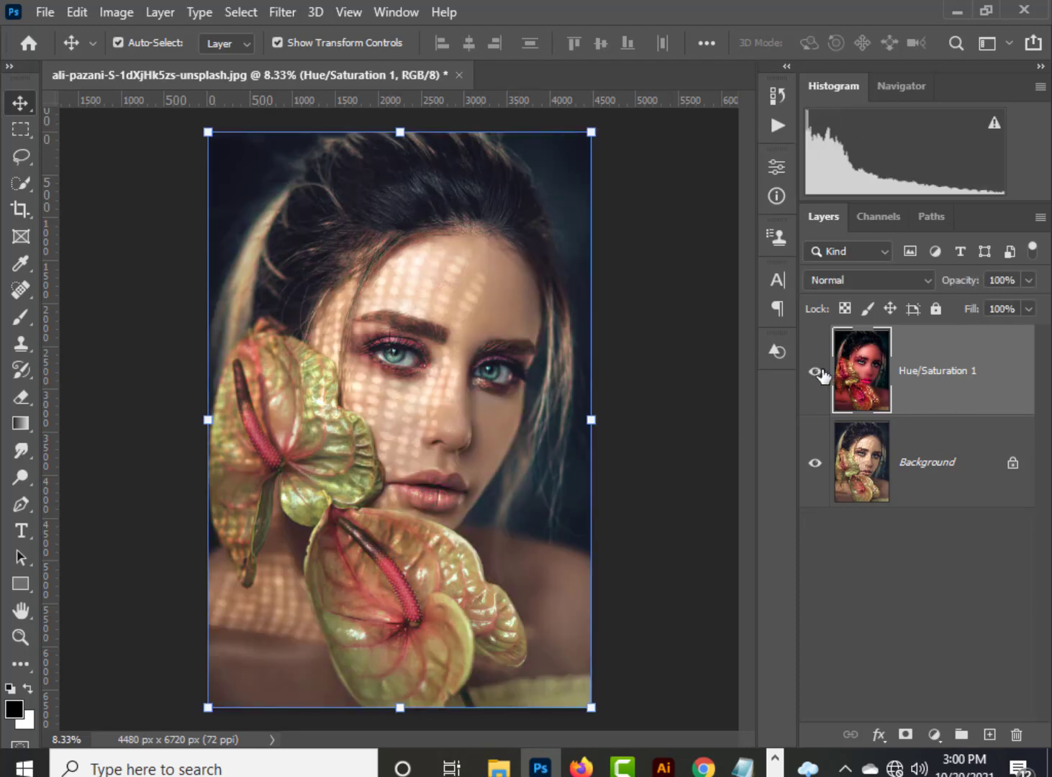
{"action": "left_click", "coordinate": [815, 371]}
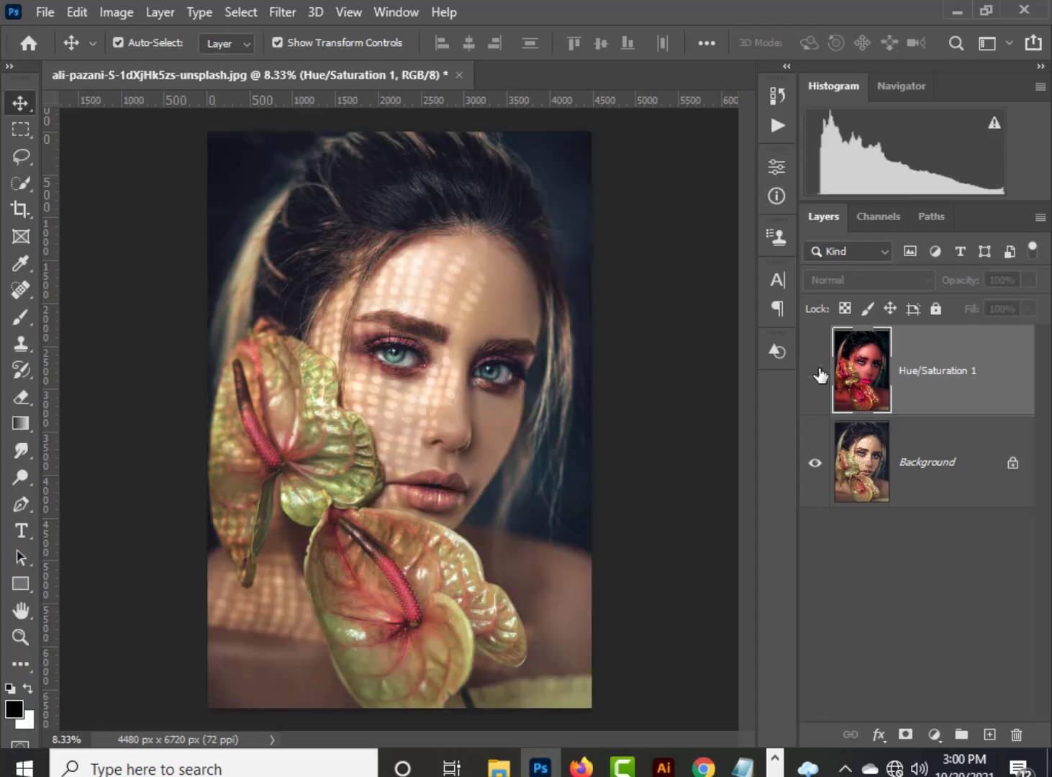